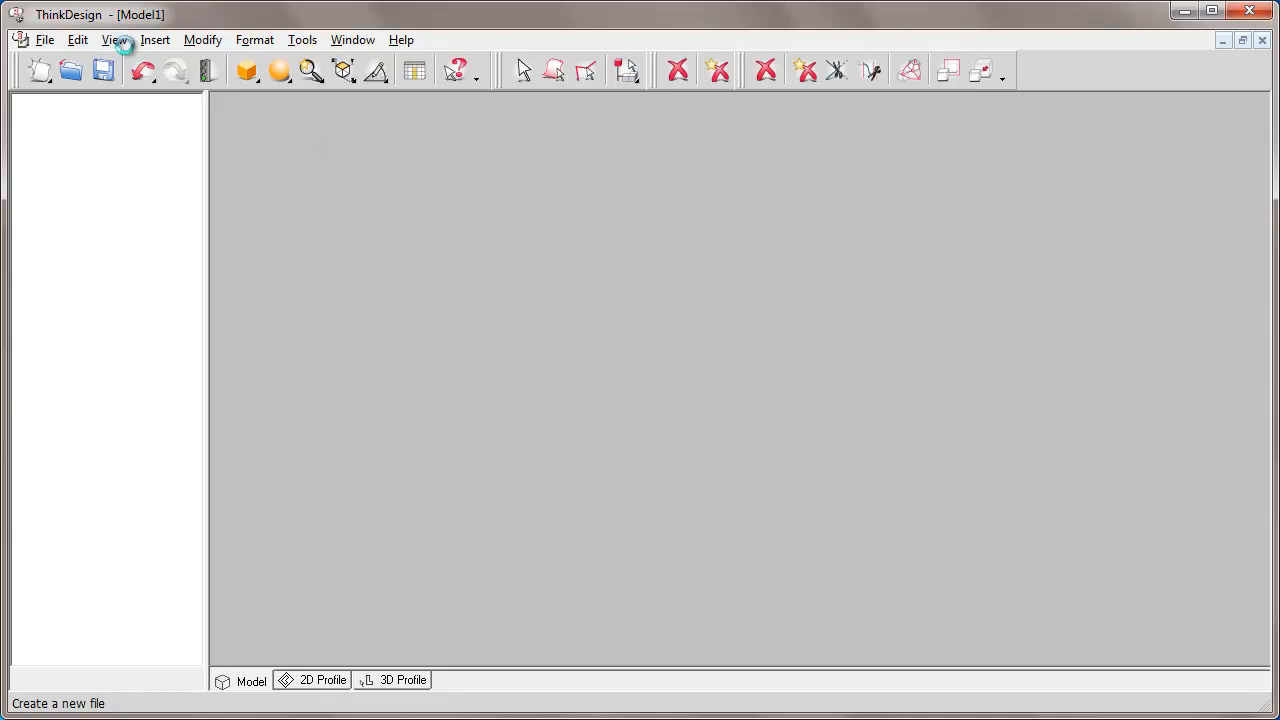
Show the Named Views orientation panel and drag it fully onto the modelling area.
left_click(114, 40)
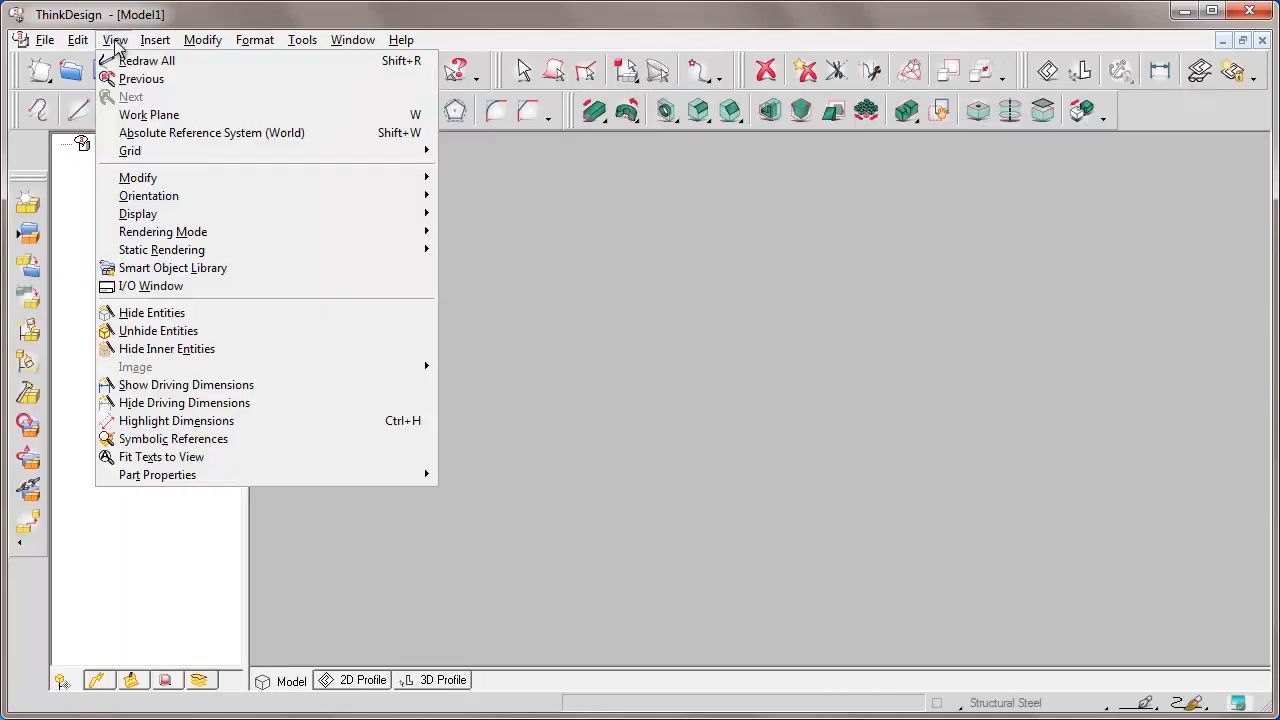
mouse_move(150, 195)
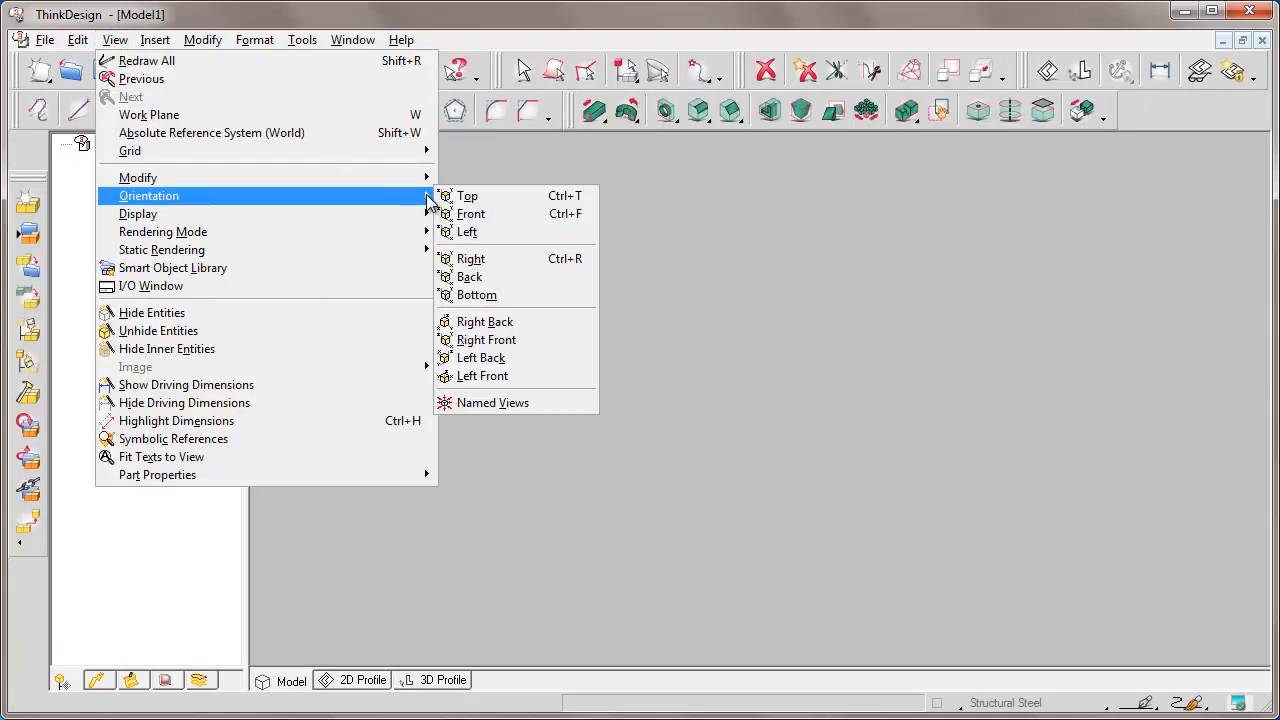
left_click(487, 403)
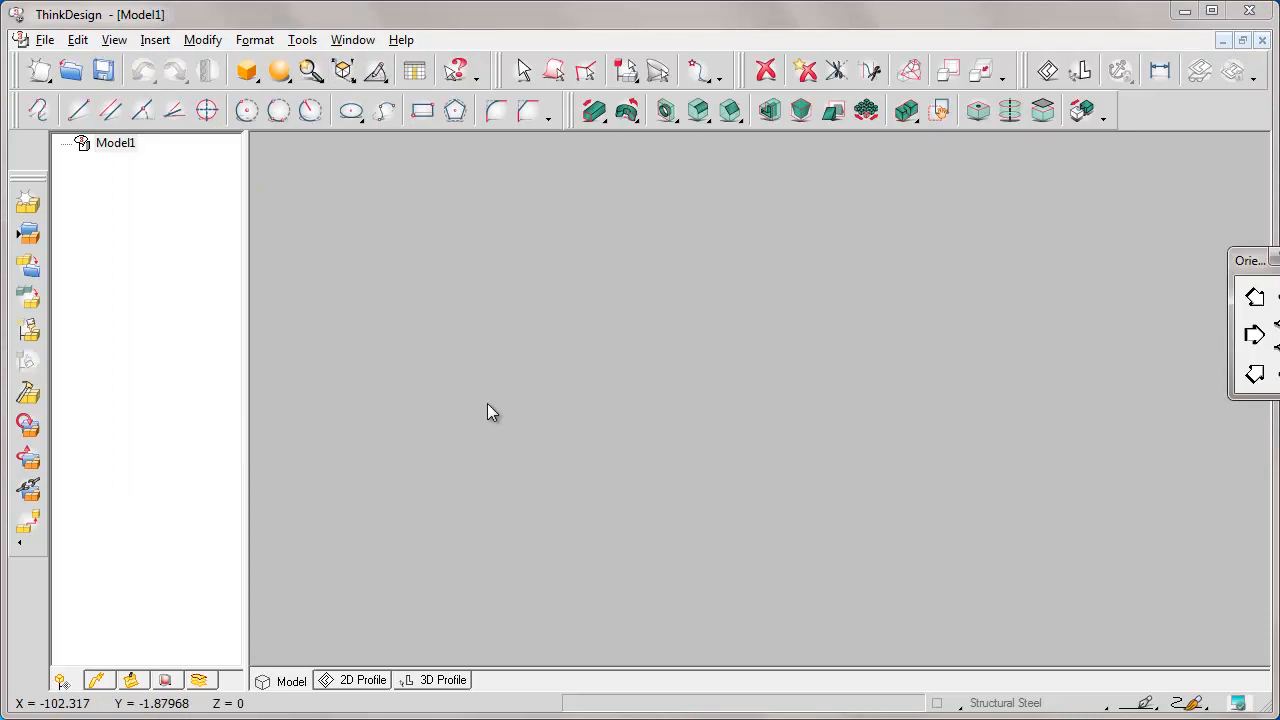
left_click_drag(1236, 256, 1136, 153)
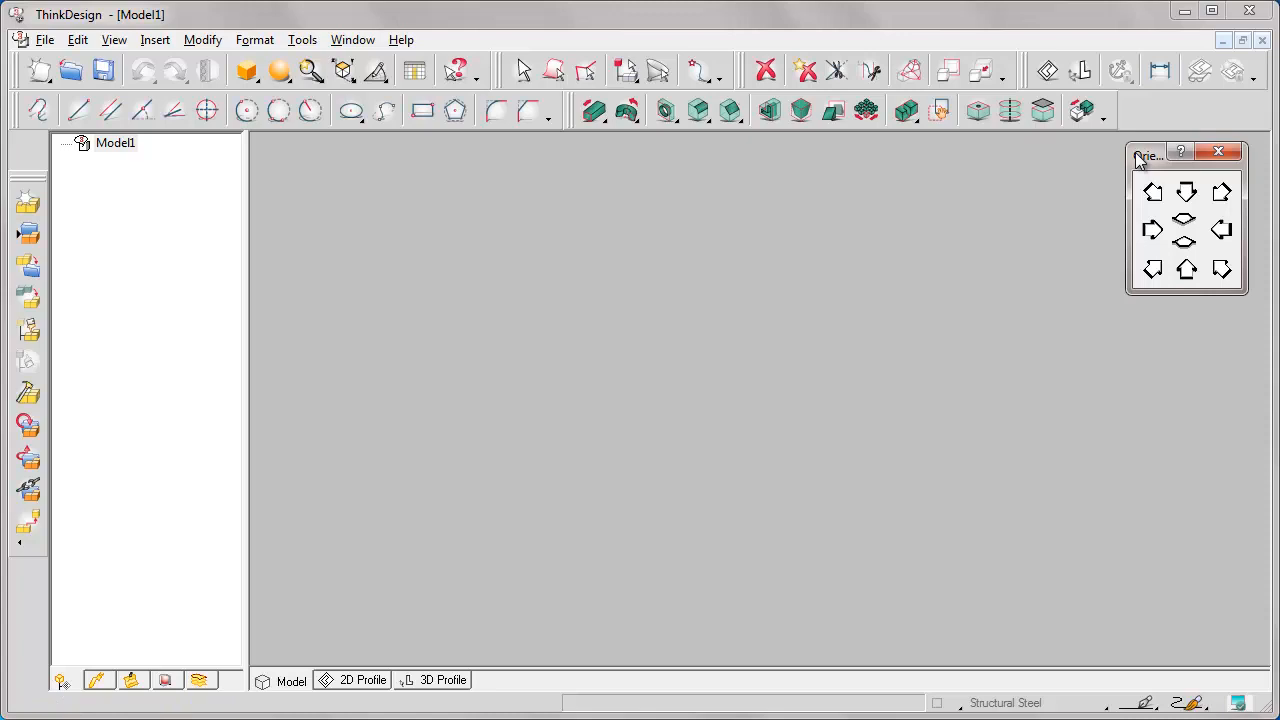
Load framework.e3 as an external reference, accepting the undo history reset warning.
left_click(156, 42)
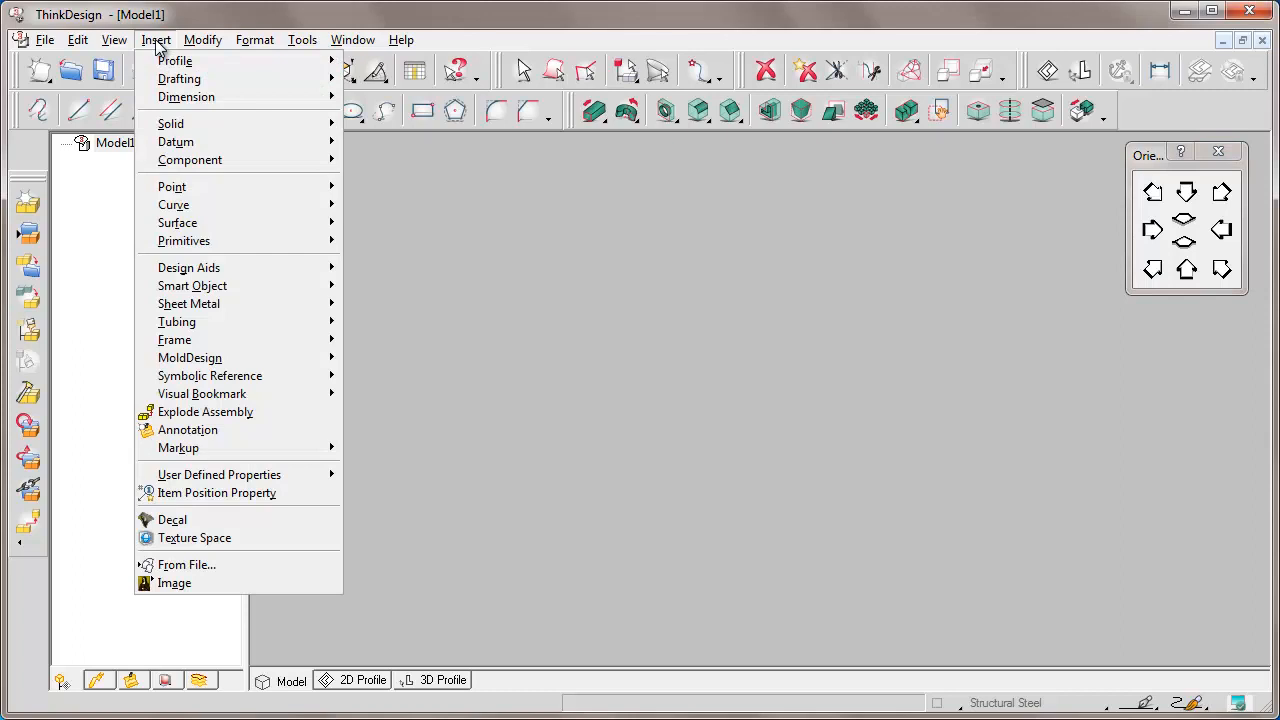
mouse_move(237, 159)
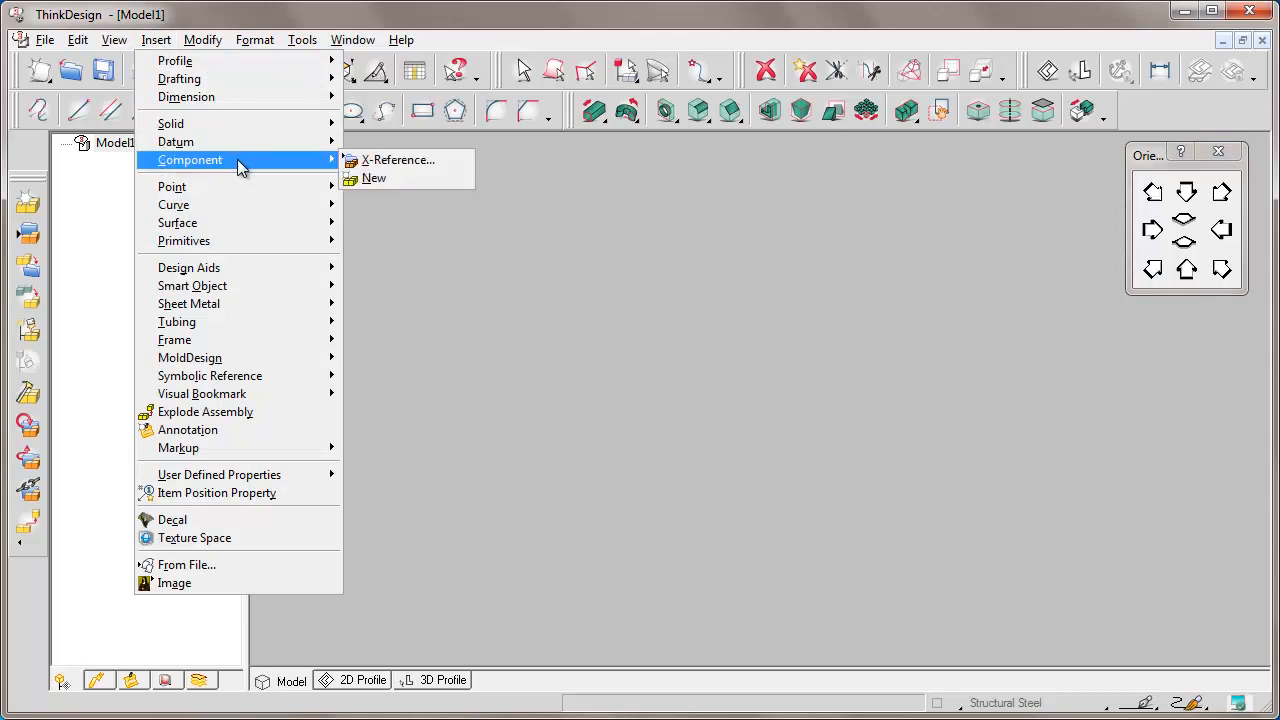
left_click(406, 161)
type("framework.e3")
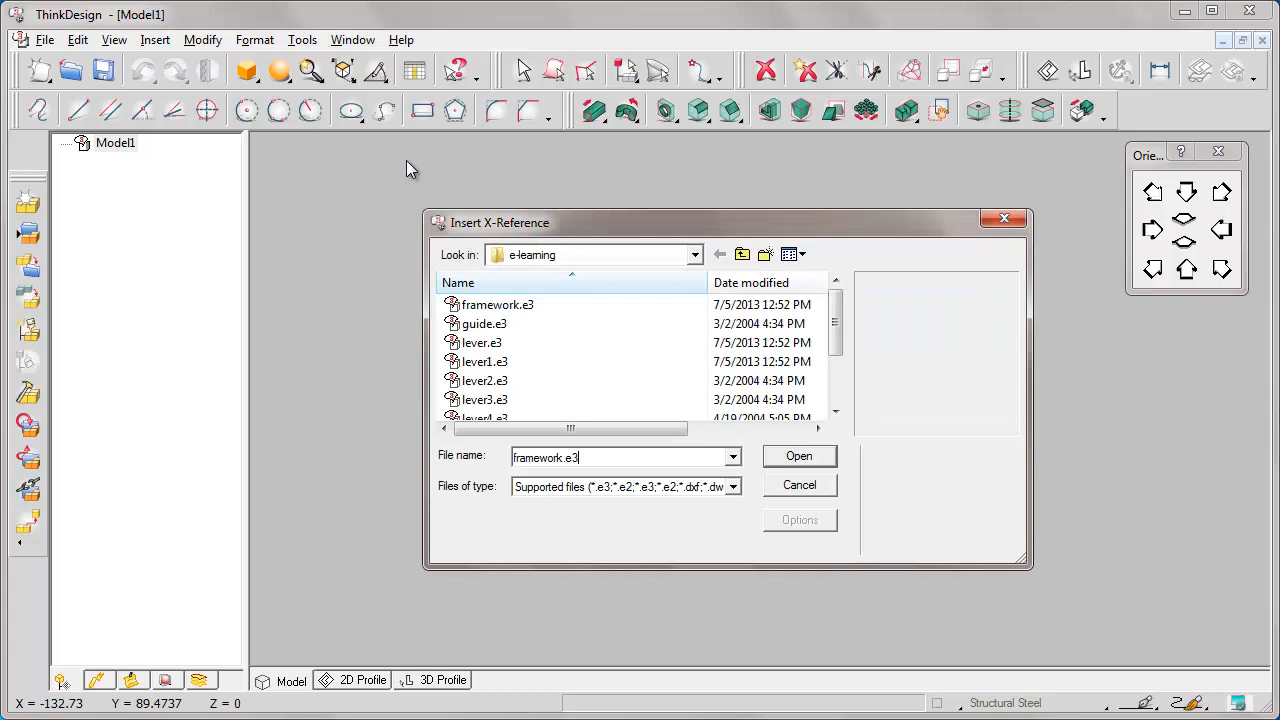
left_click(799, 456)
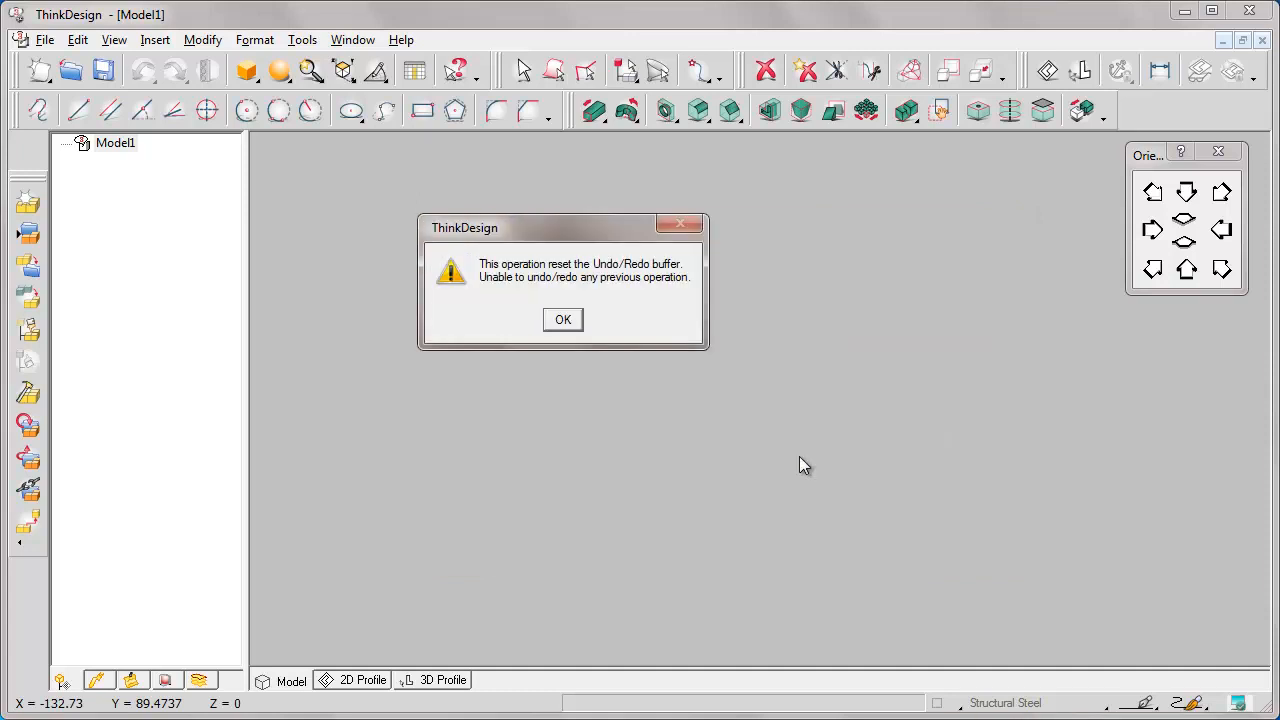
left_click(563, 319)
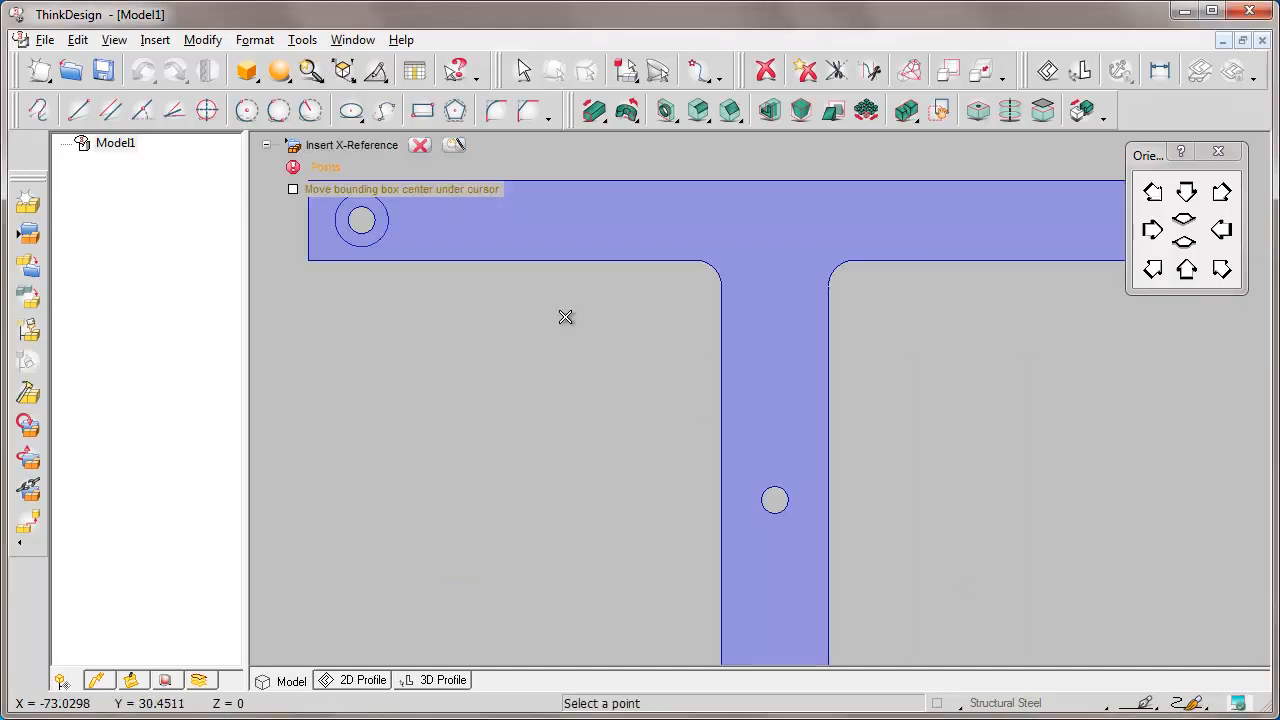
Switch the display to Shaded View with Boundaries and place the framework part.
left_click(247, 77)
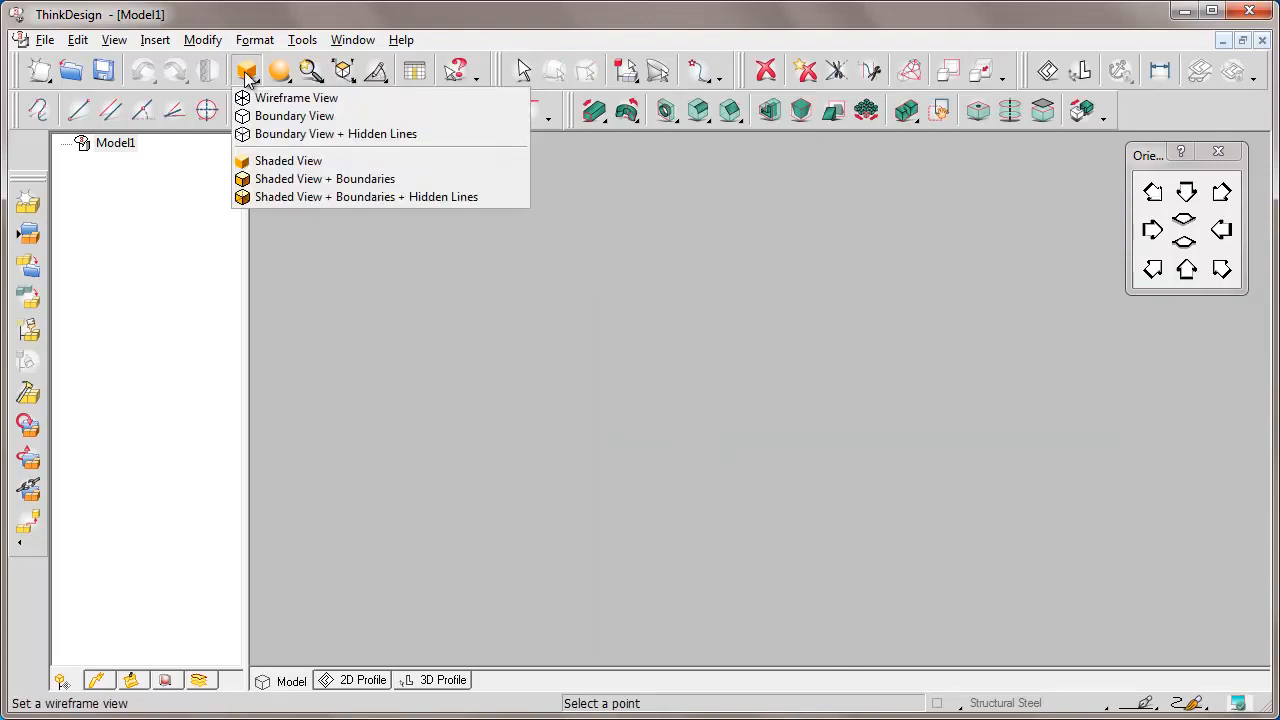
left_click(325, 179)
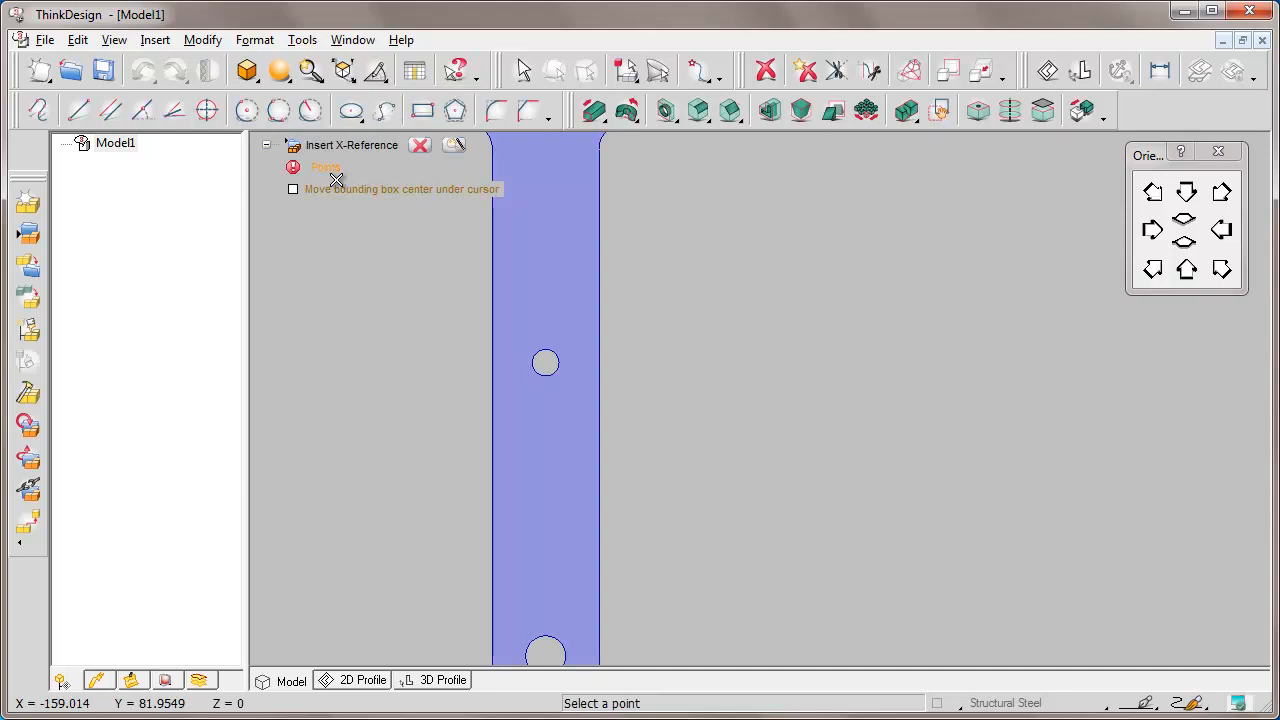
left_click(591, 355)
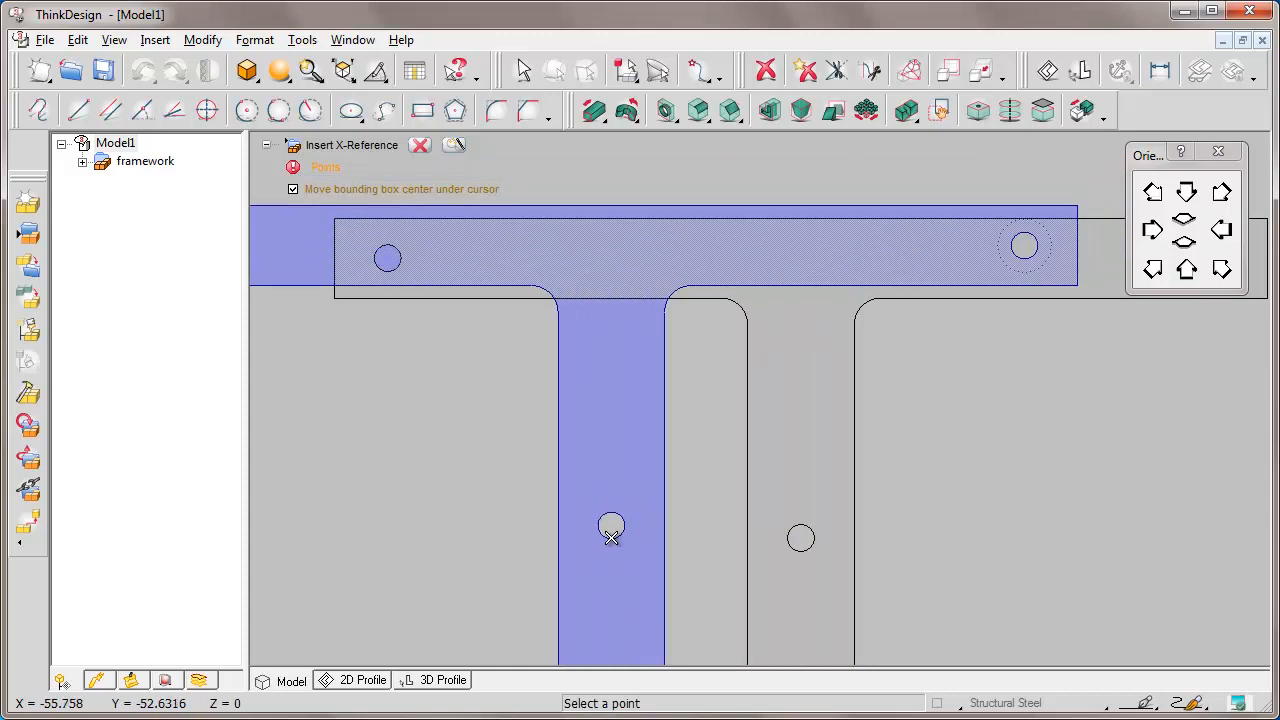
left_click(420, 145)
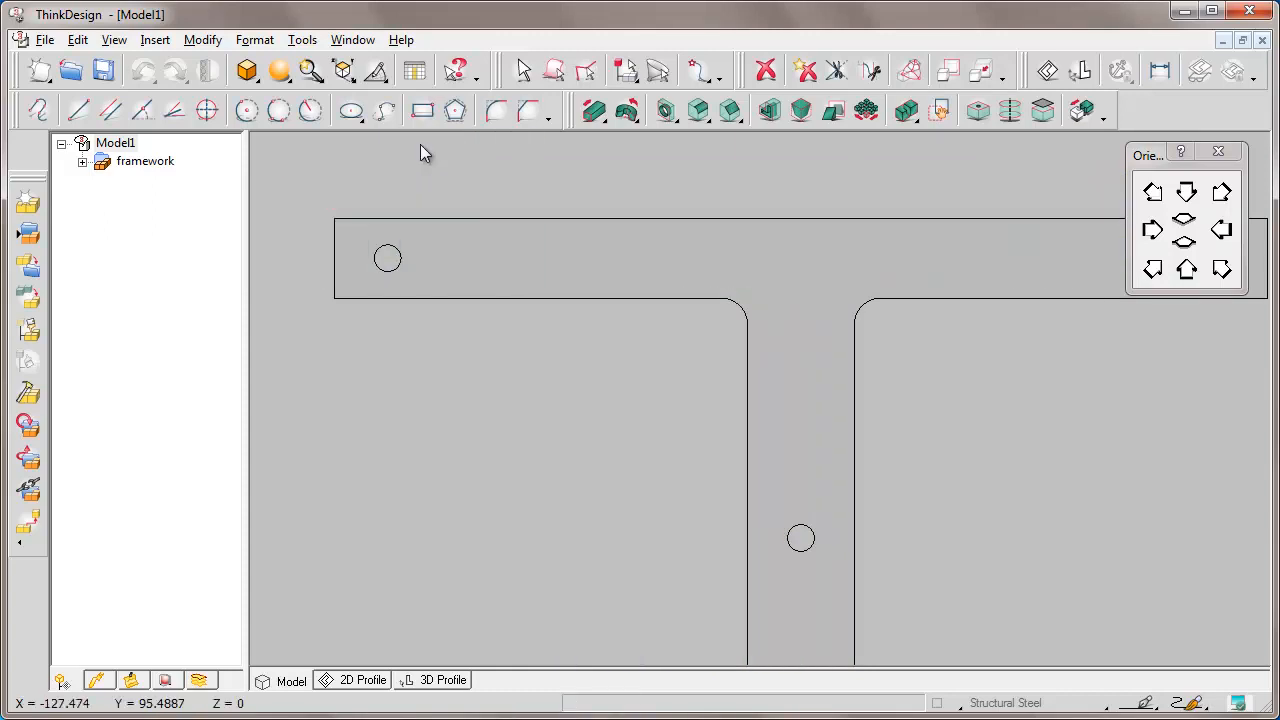
Insert lever1.e3 as an external reference and place it beside the framework's vertical stem.
left_click(156, 42)
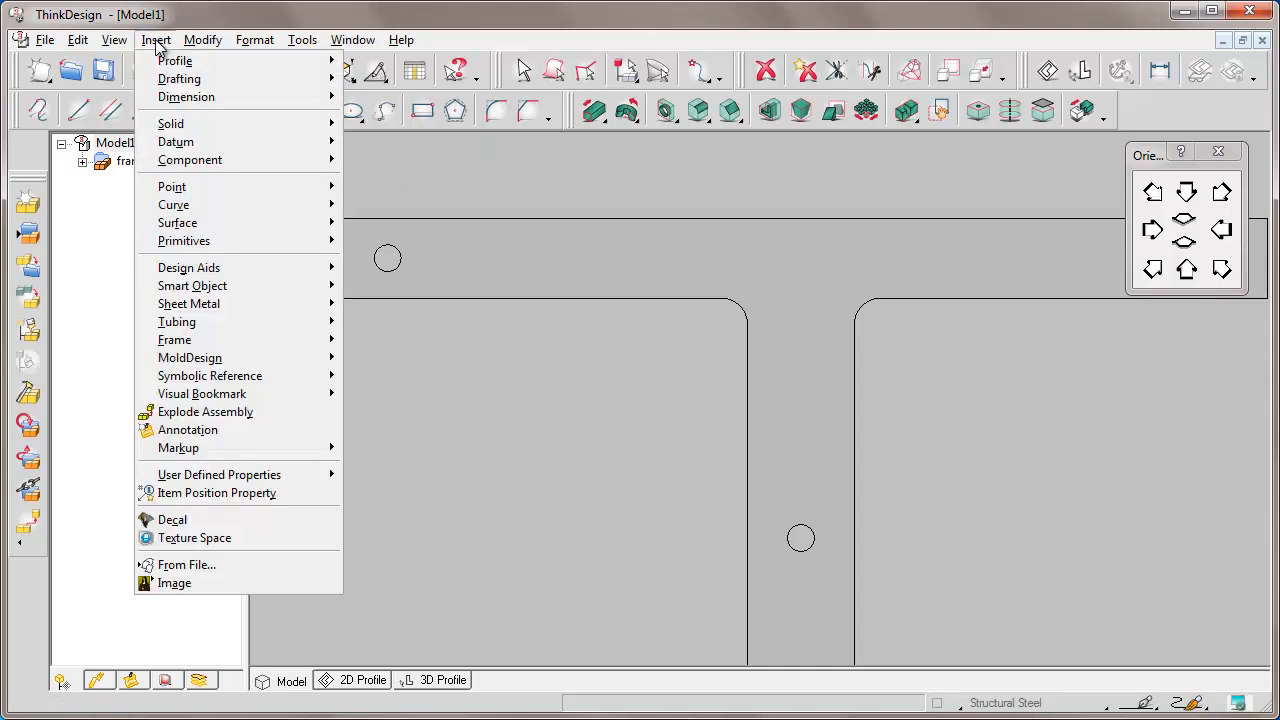
mouse_move(241, 167)
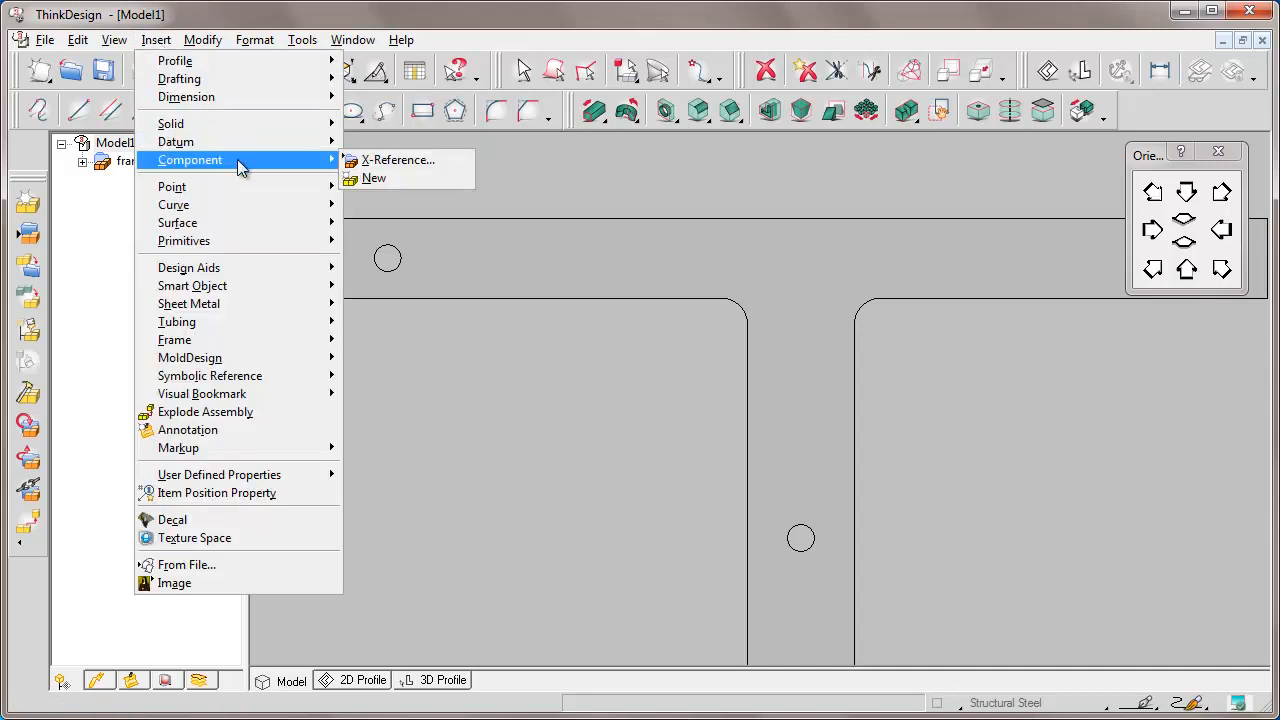
left_click(404, 161)
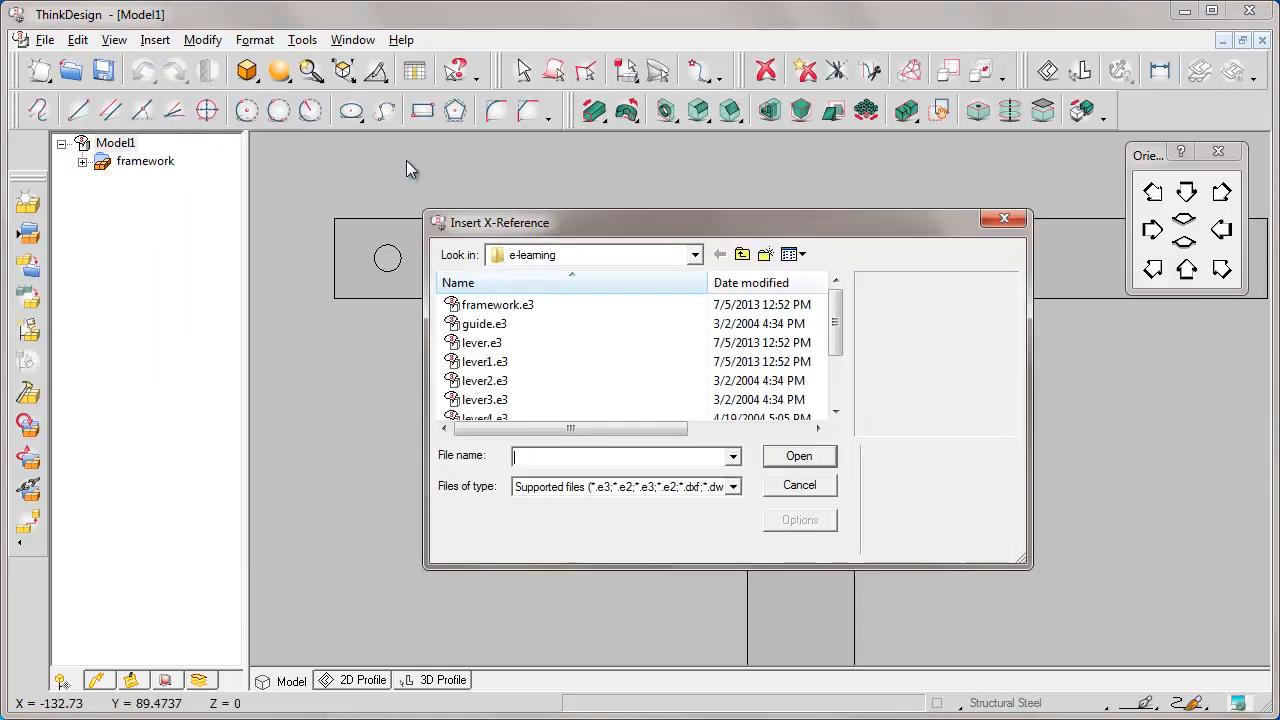
type("lever1.e3")
left_click(799, 456)
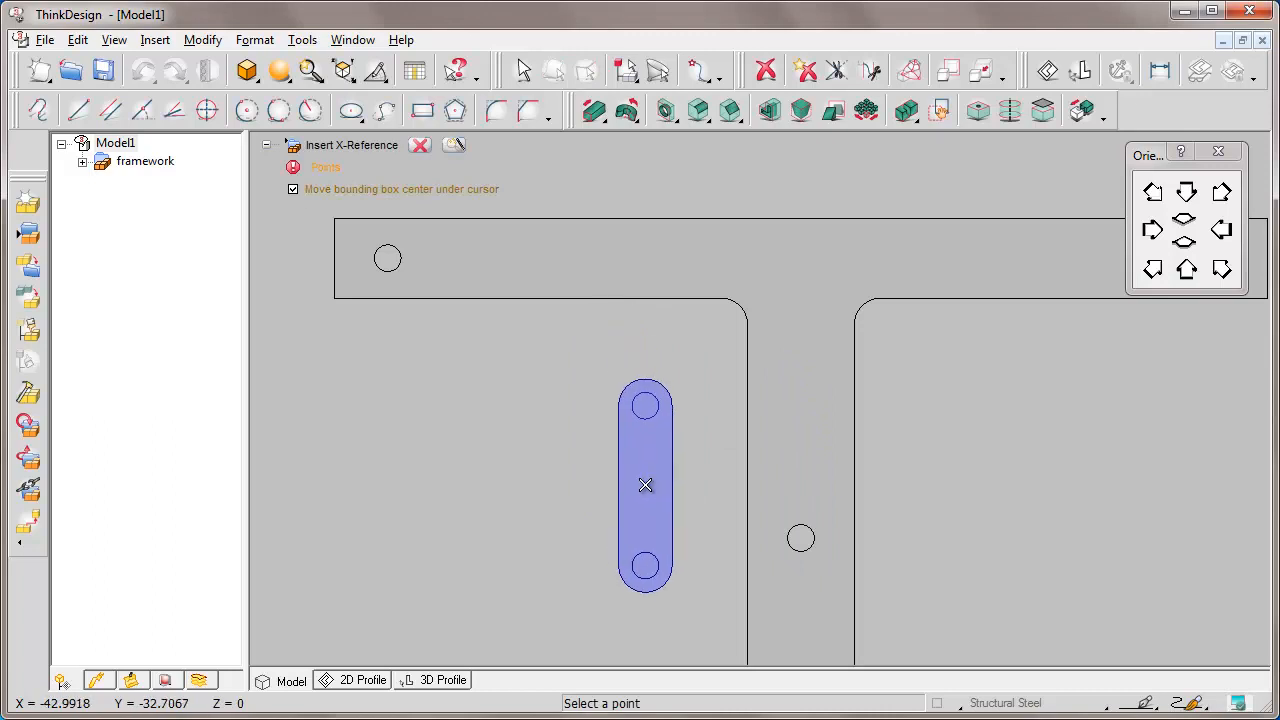
left_click(648, 491)
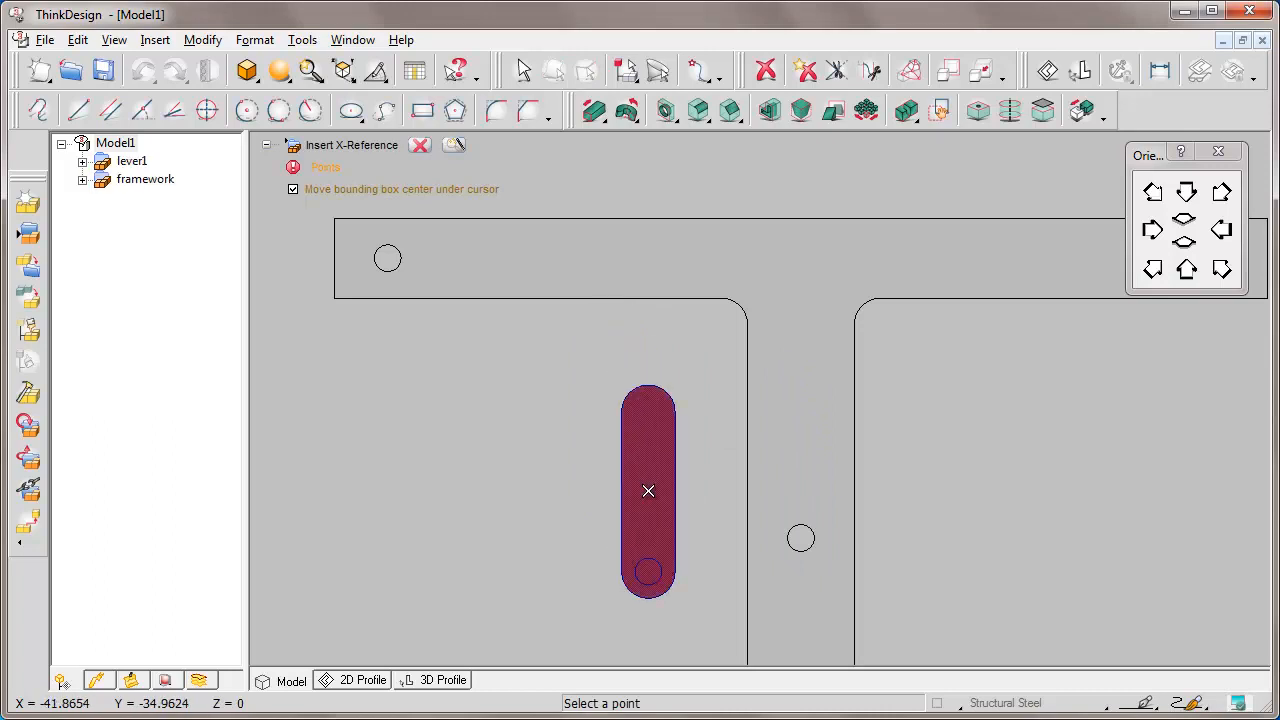
left_click(419, 145)
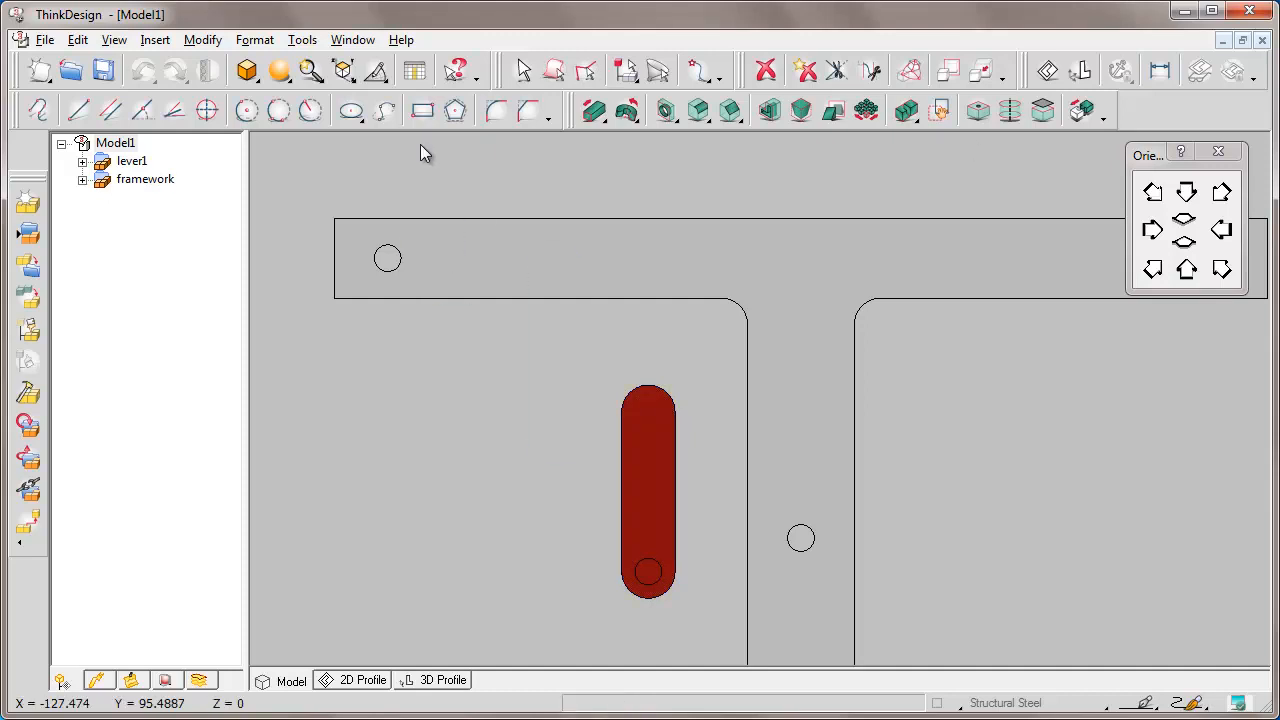
Rotate and window-zoom onto the red crank and framework hole, then start Solid Mating.
key("F3")
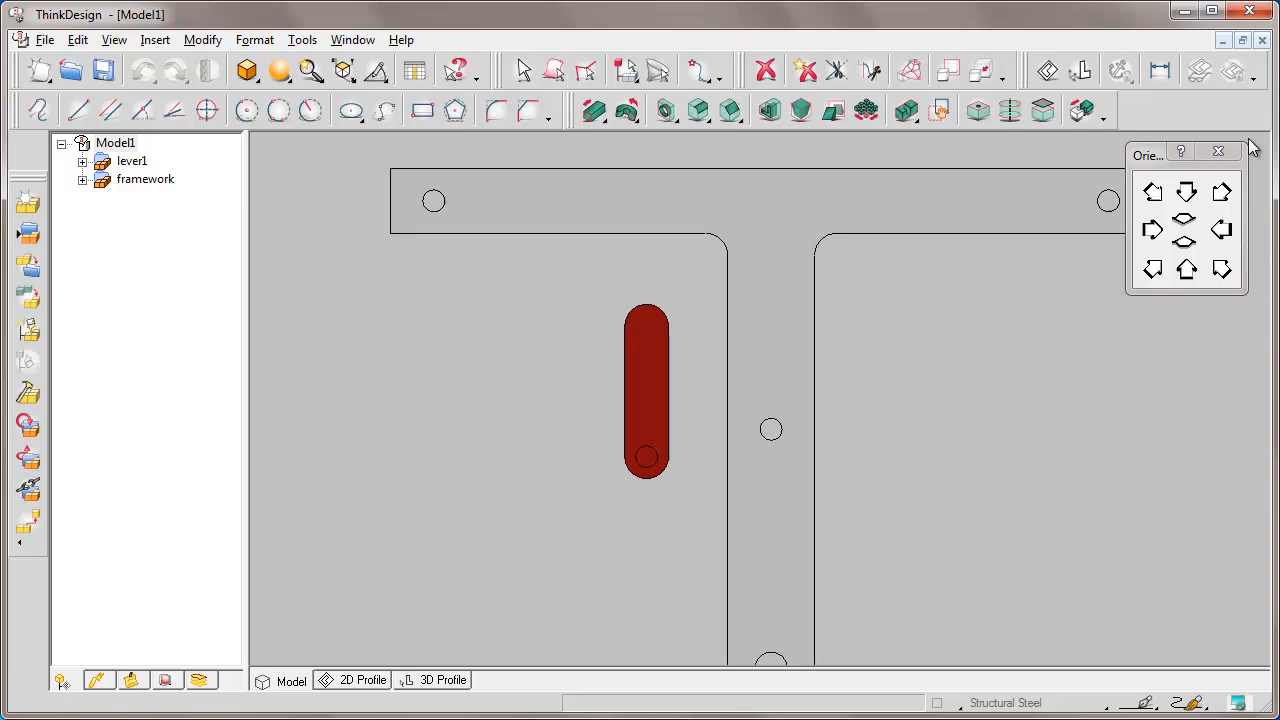
key("Left")
key("Left")
key("Left")
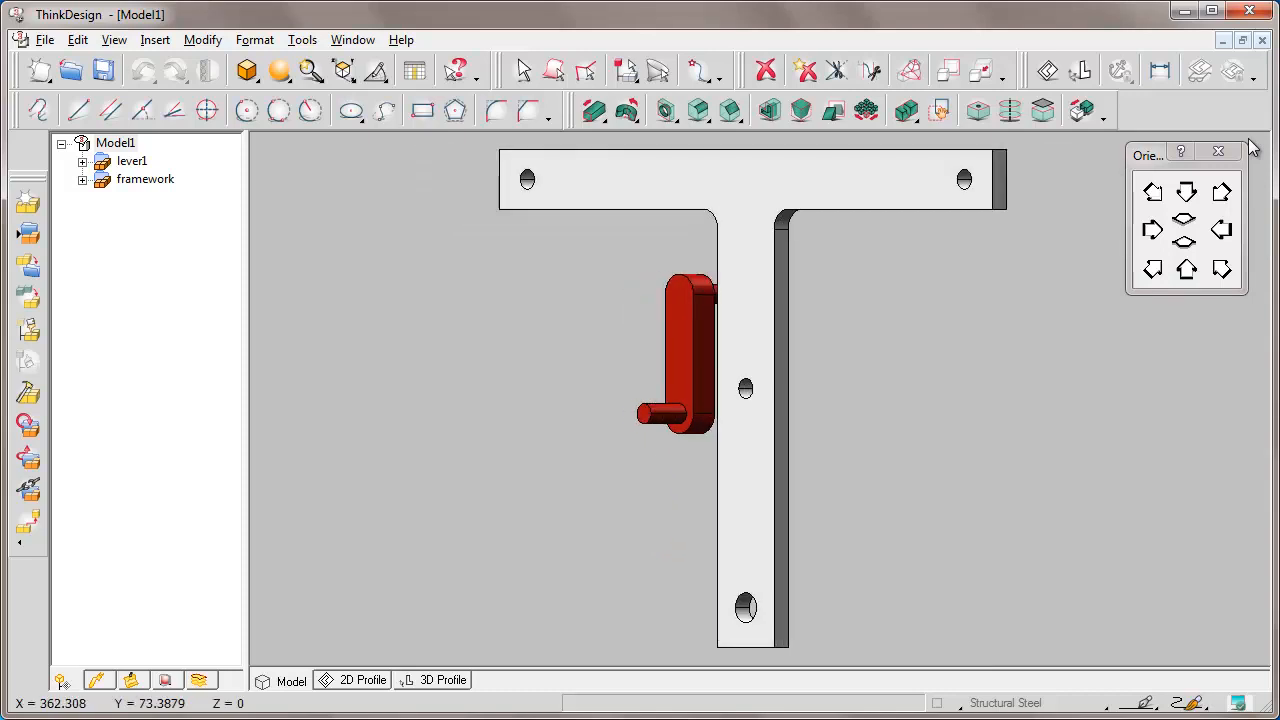
key("Down")
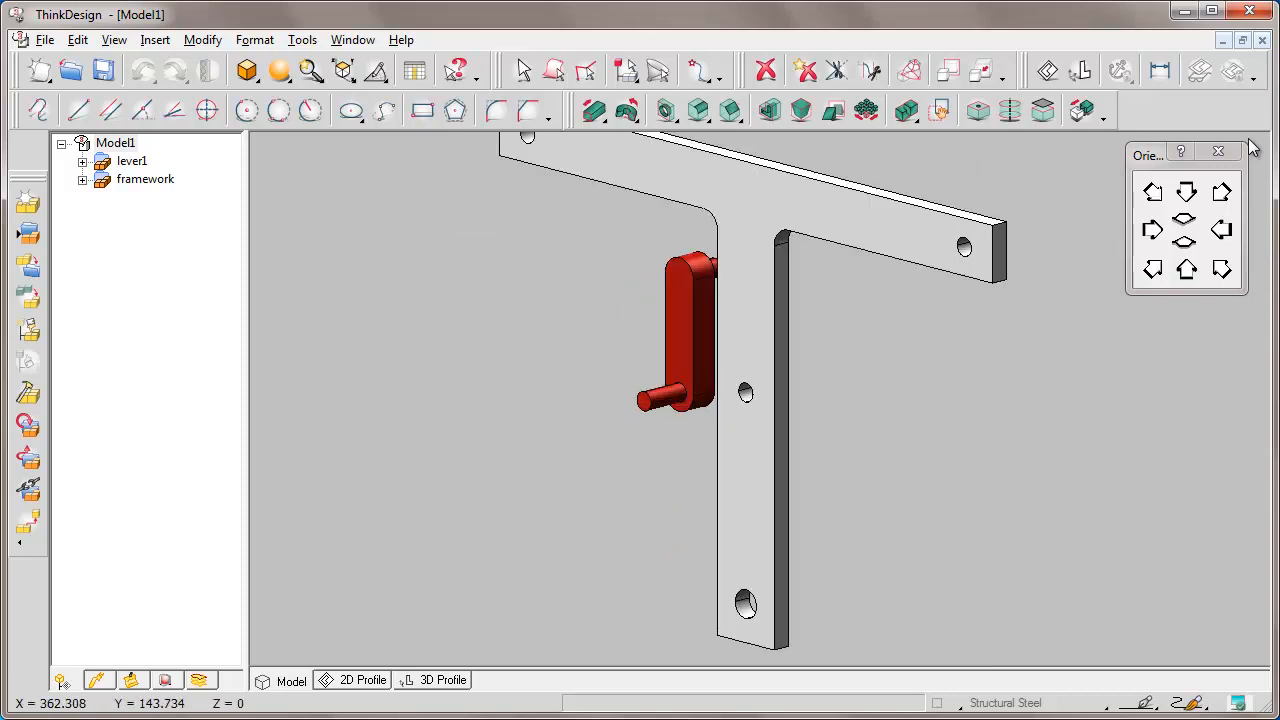
left_click(638, 225)
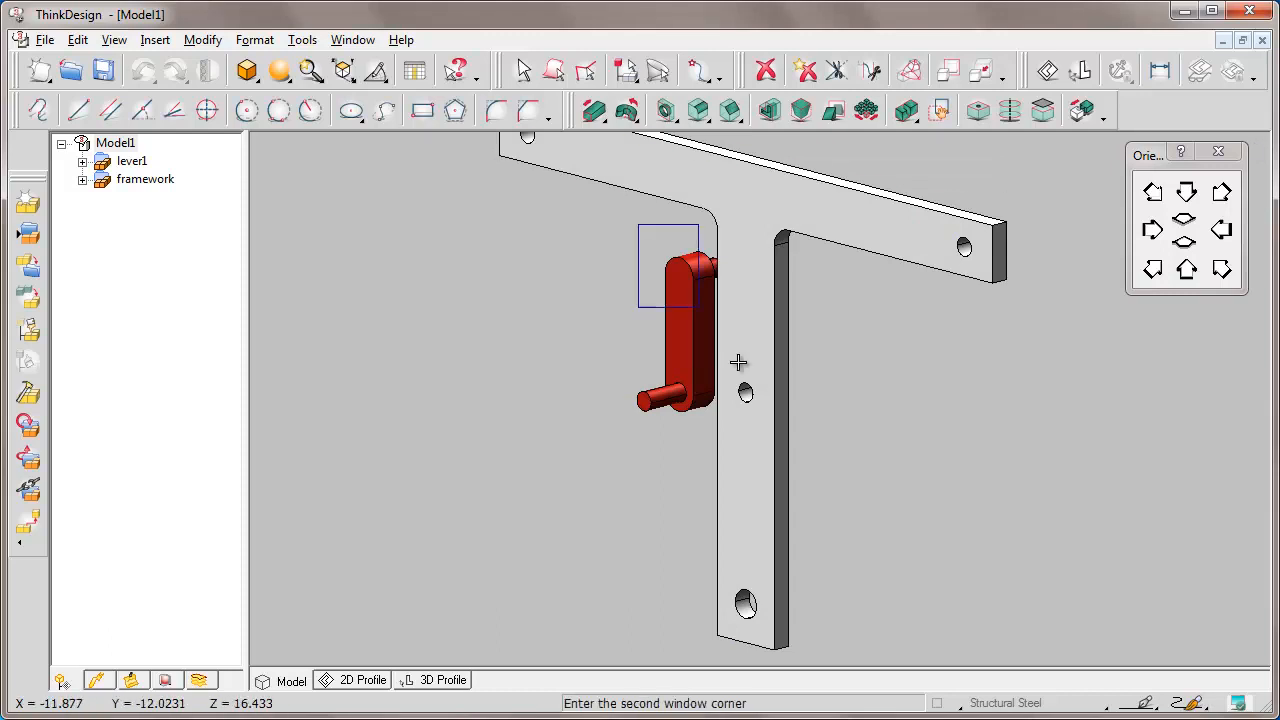
left_click(788, 431)
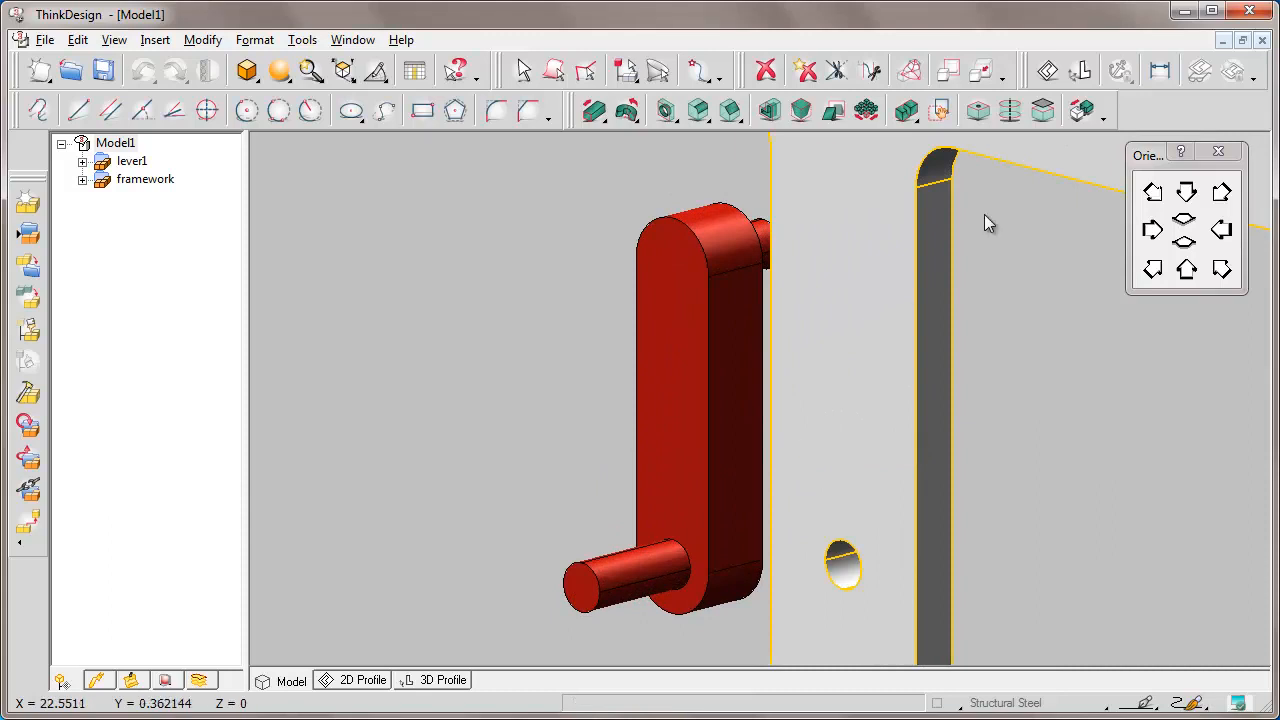
left_click(1082, 111)
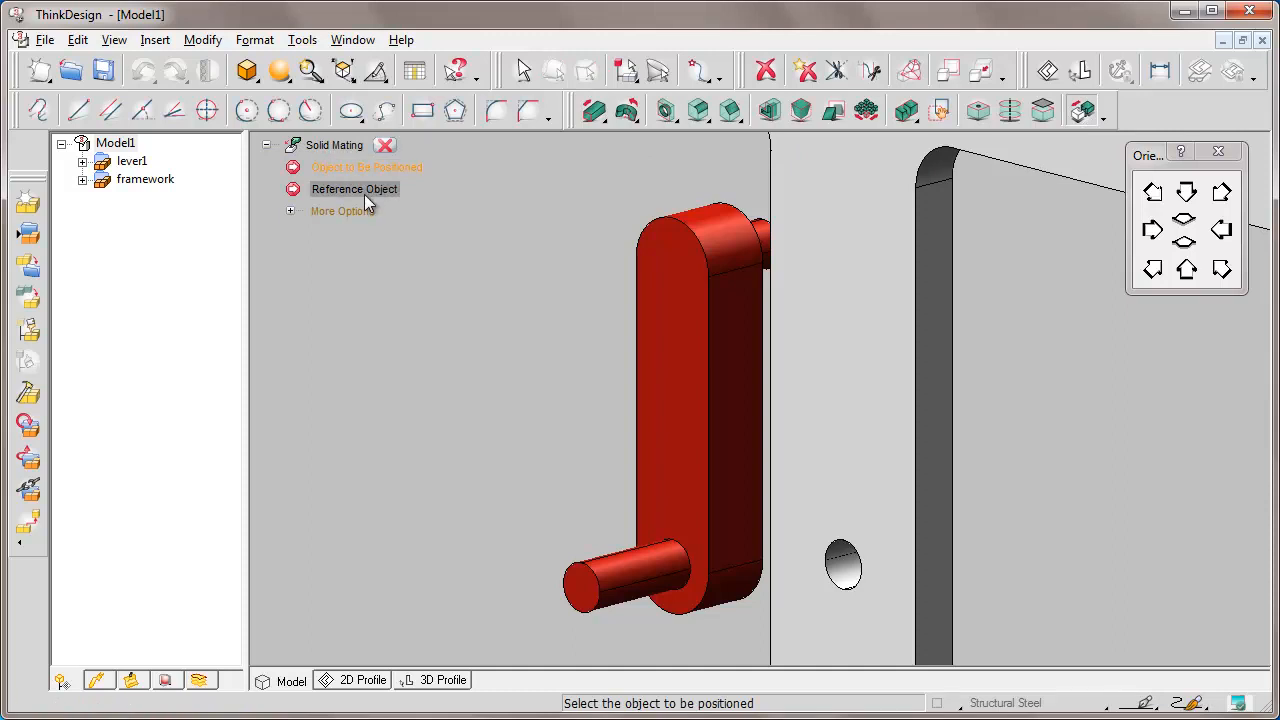
Mate the red crank's pin coaxially into the framework hole using Simple mode.
left_click(291, 211)
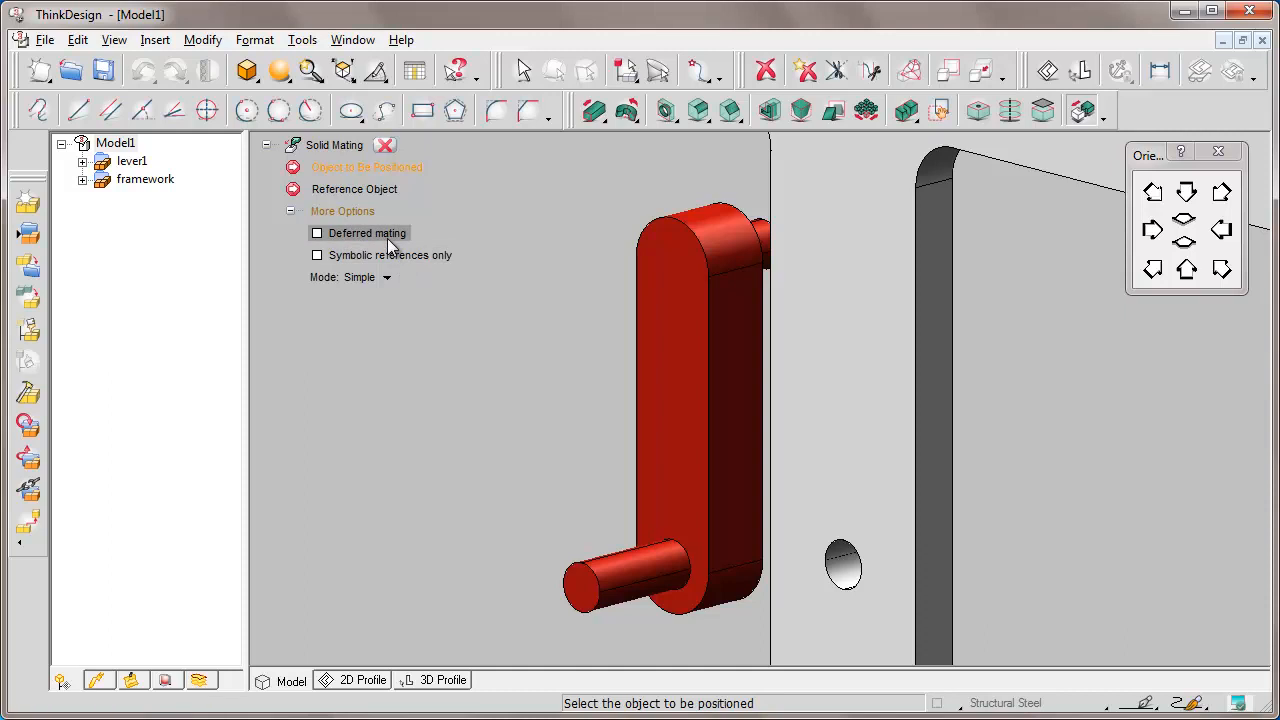
left_click(387, 278)
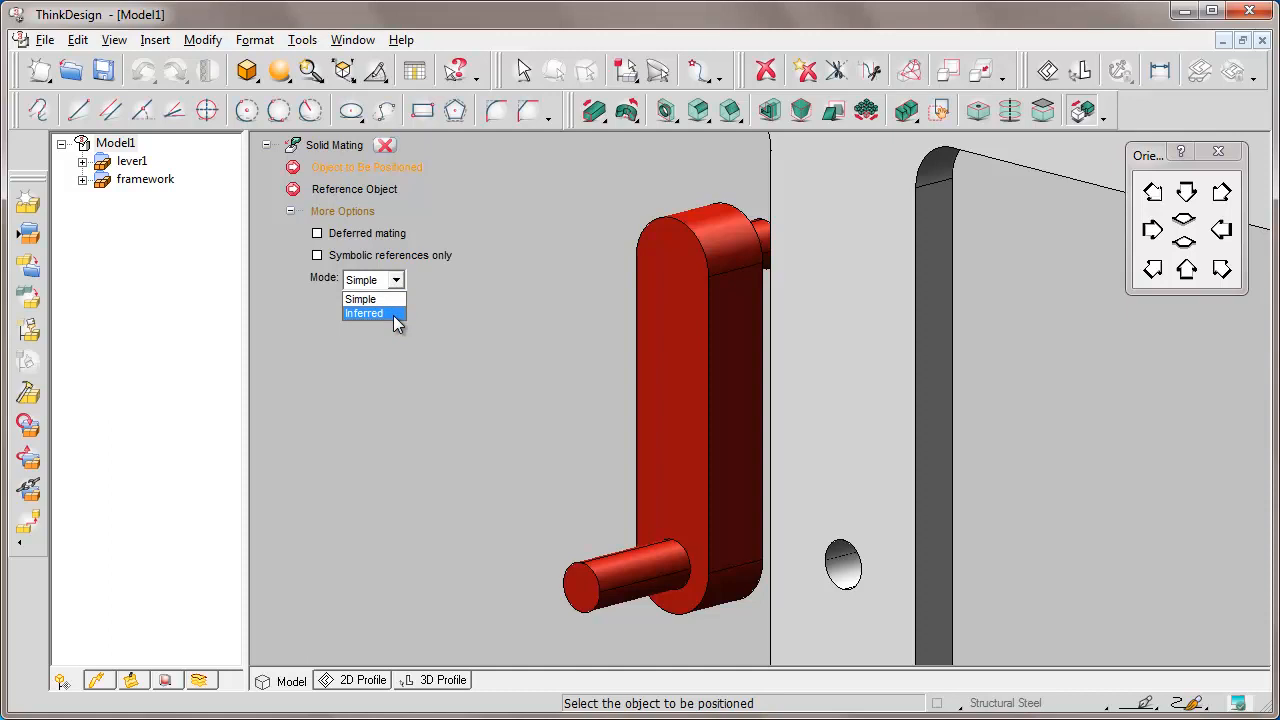
left_click(395, 302)
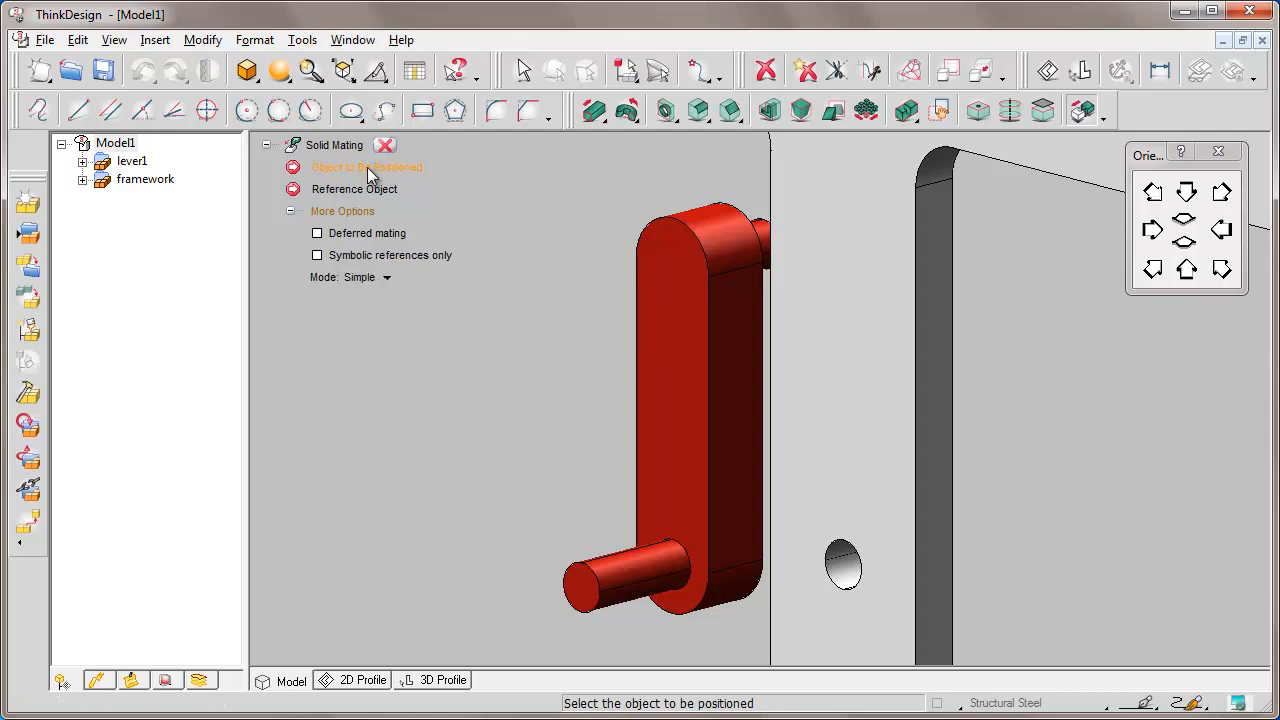
left_click(763, 227)
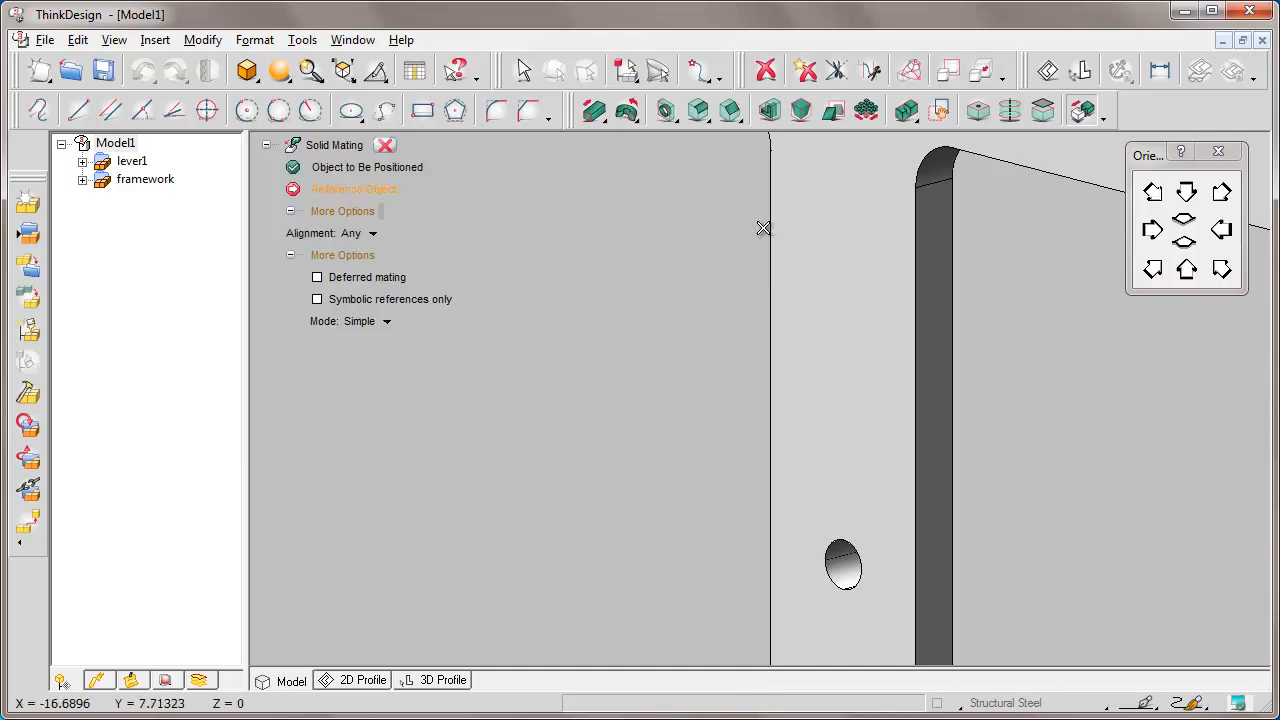
left_click(843, 571)
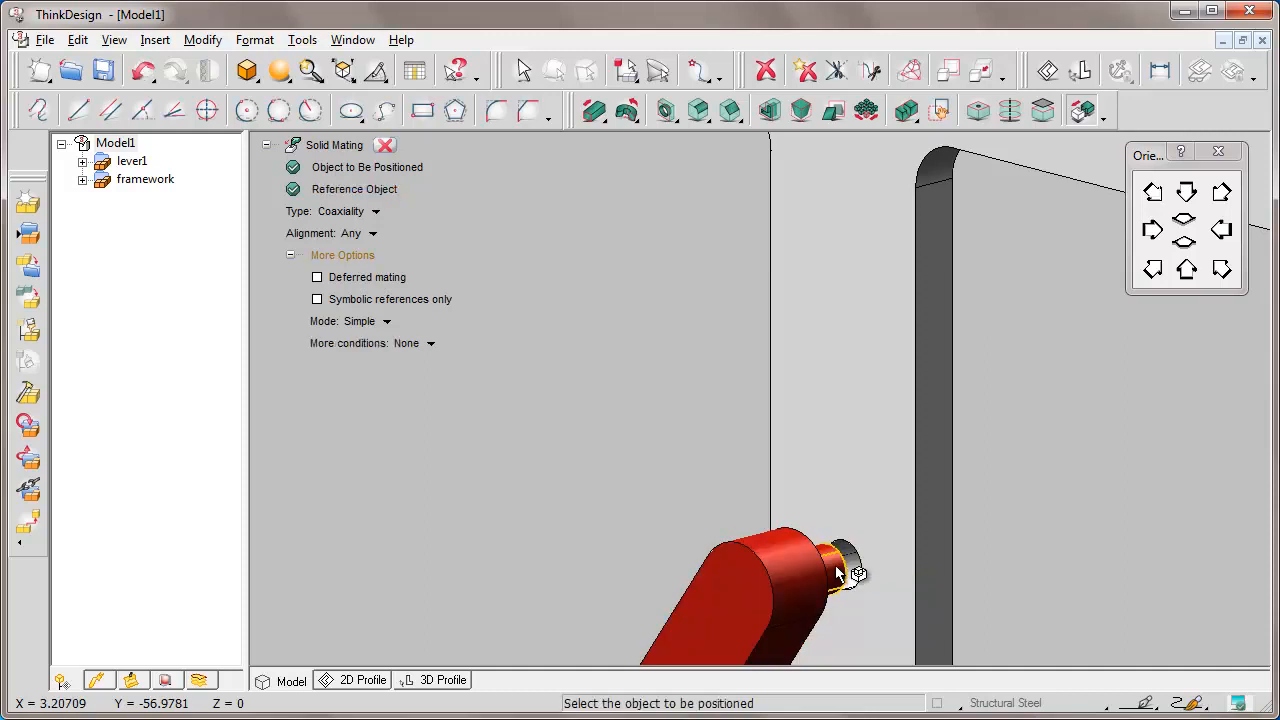
left_click(385, 145)
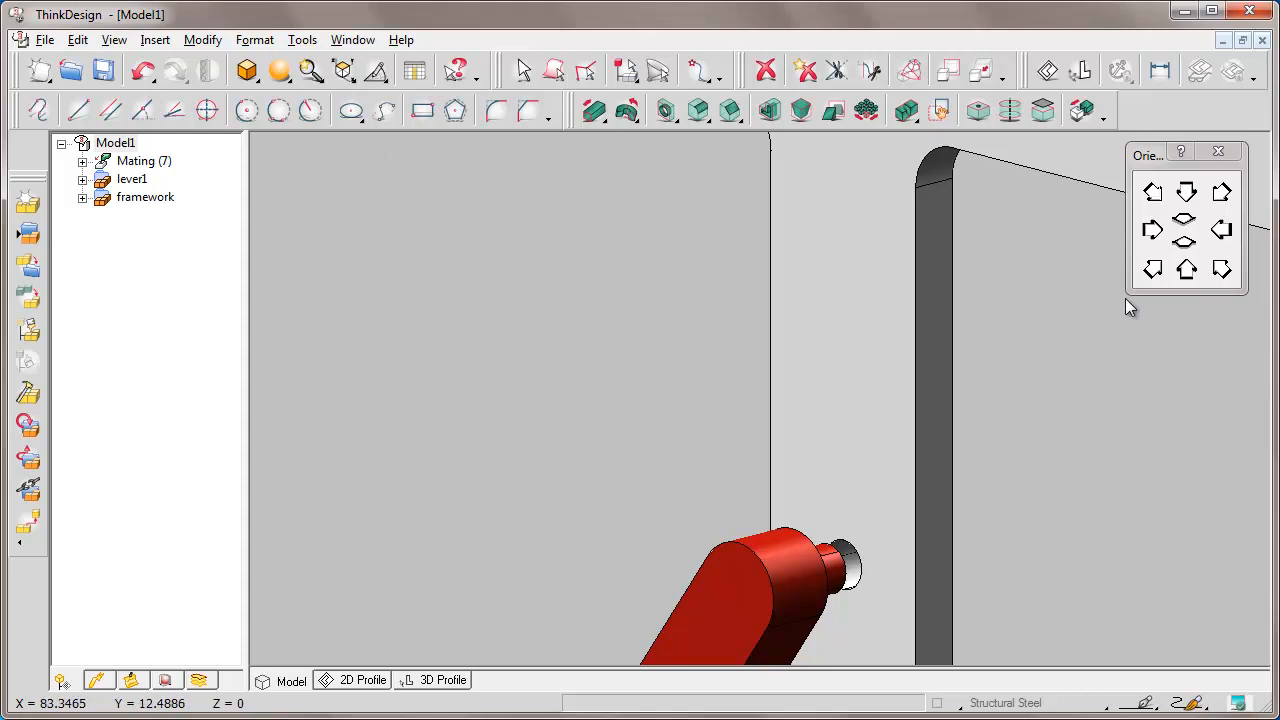
Fit the assembly and swing the red lever about its pin to check it rotates.
key("Home")
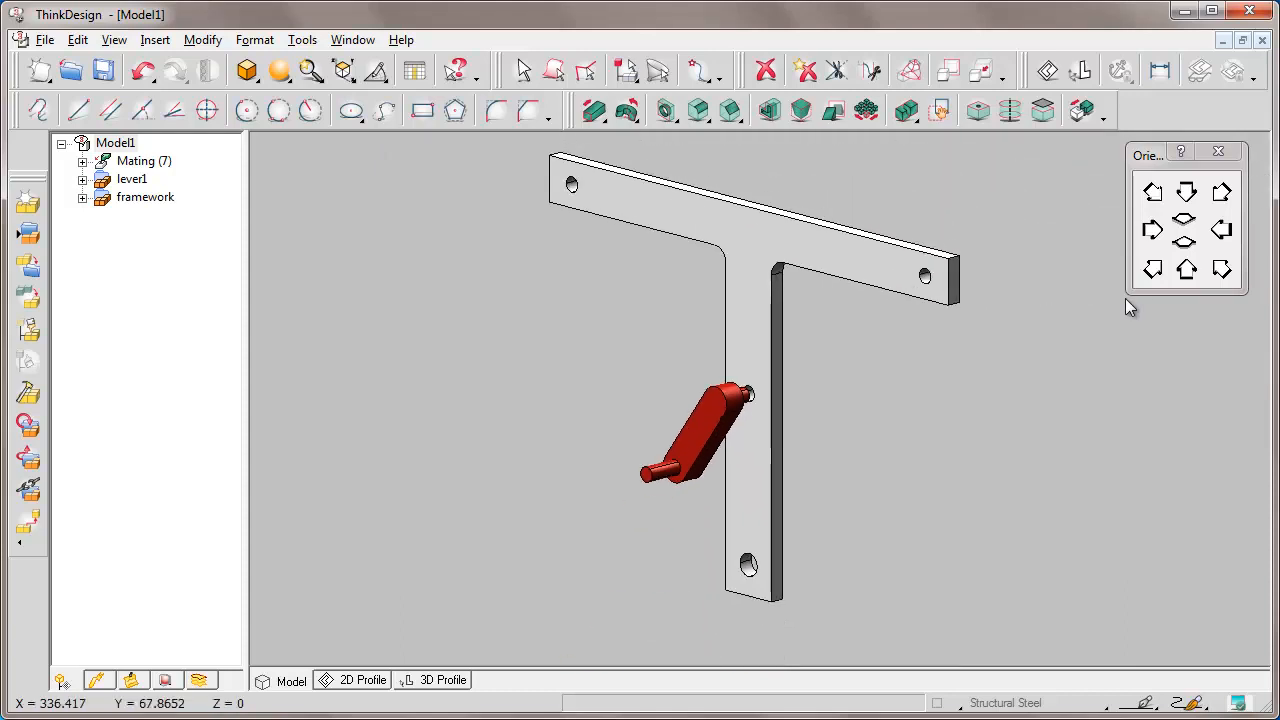
left_click_drag(654, 477, 677, 497)
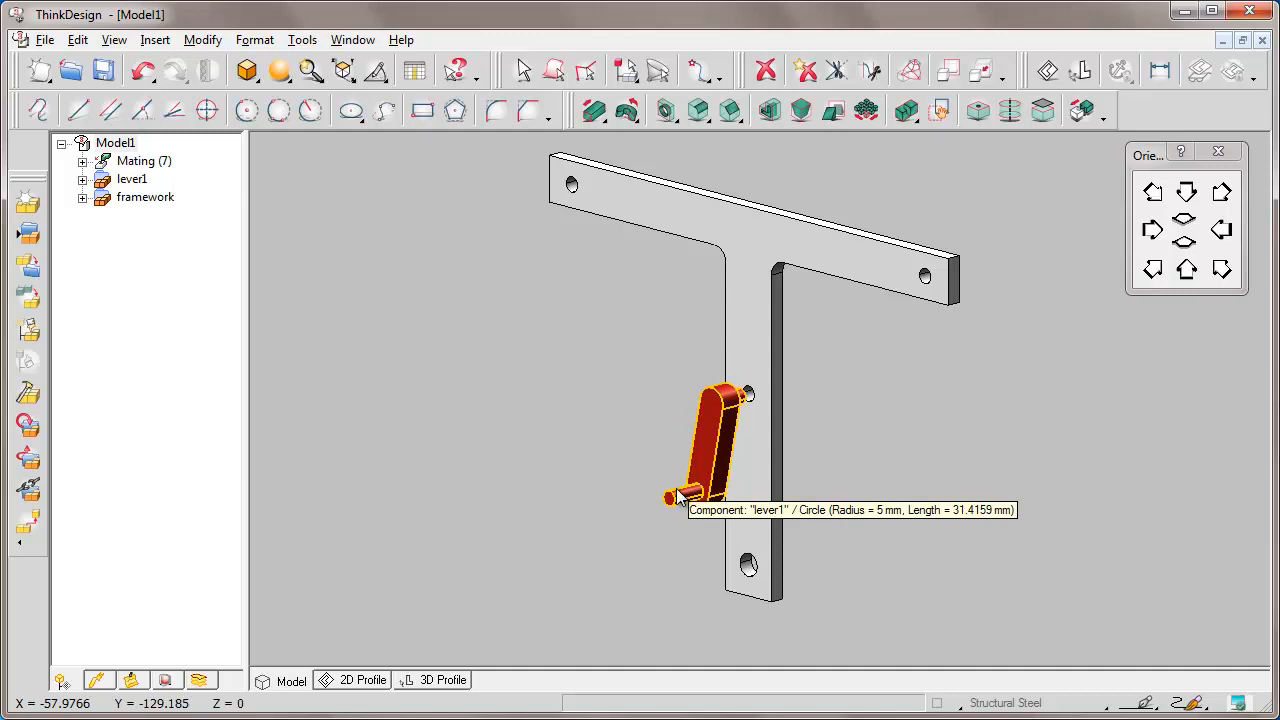
left_click_drag(677, 497, 650, 490)
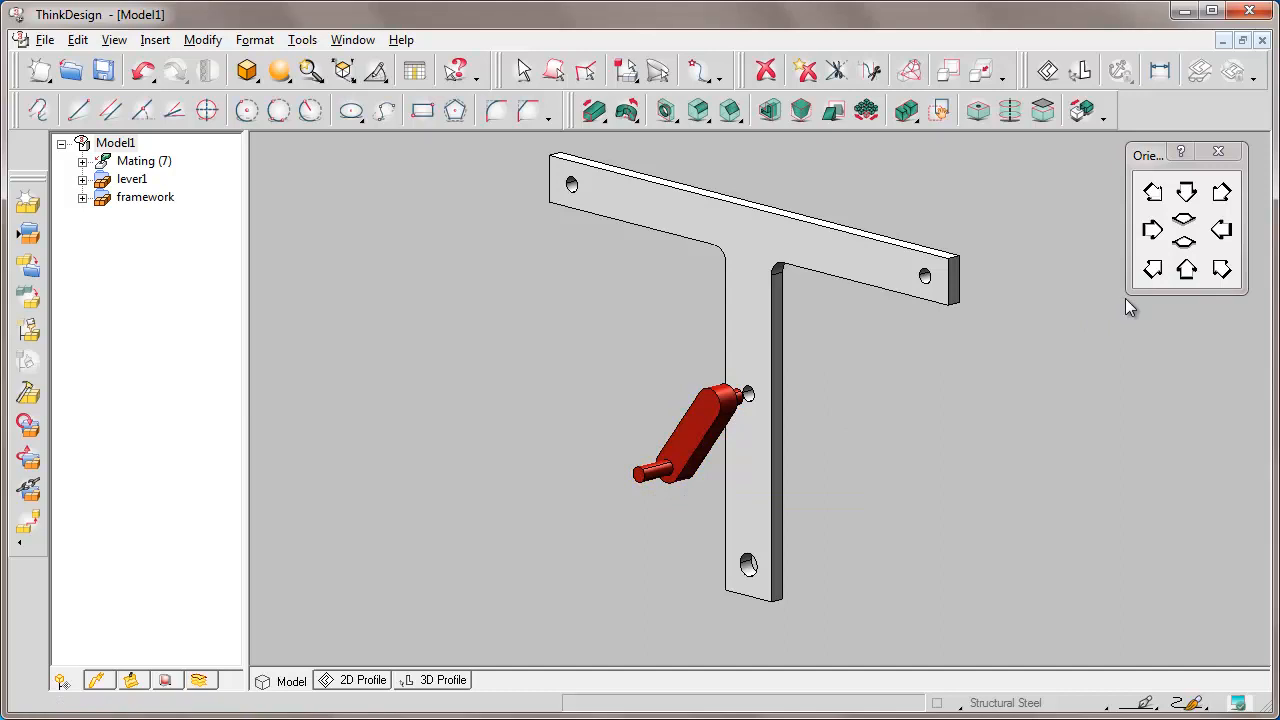
Turn the view side-on, zoom onto the red lever and frame, and start Solid Mating.
key("Left")
key("Left")
key("Left")
key("Left")
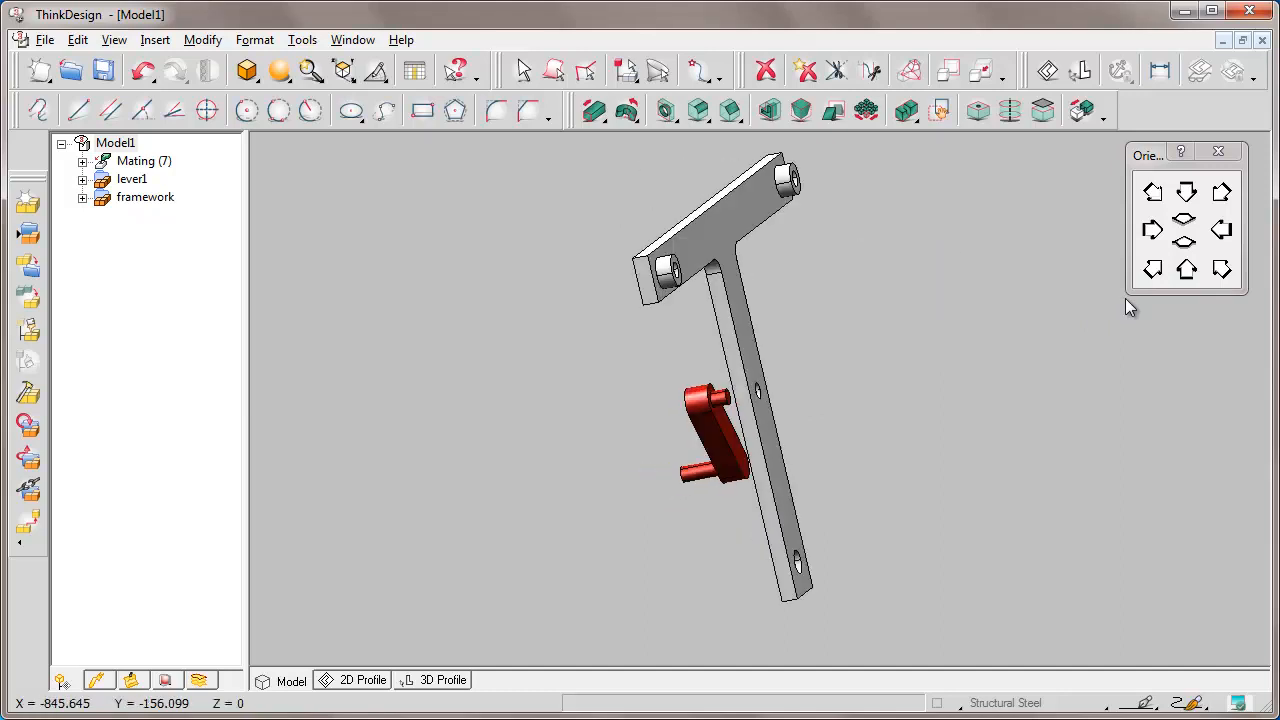
key("ctrl+w")
left_click(643, 364)
left_click(824, 502)
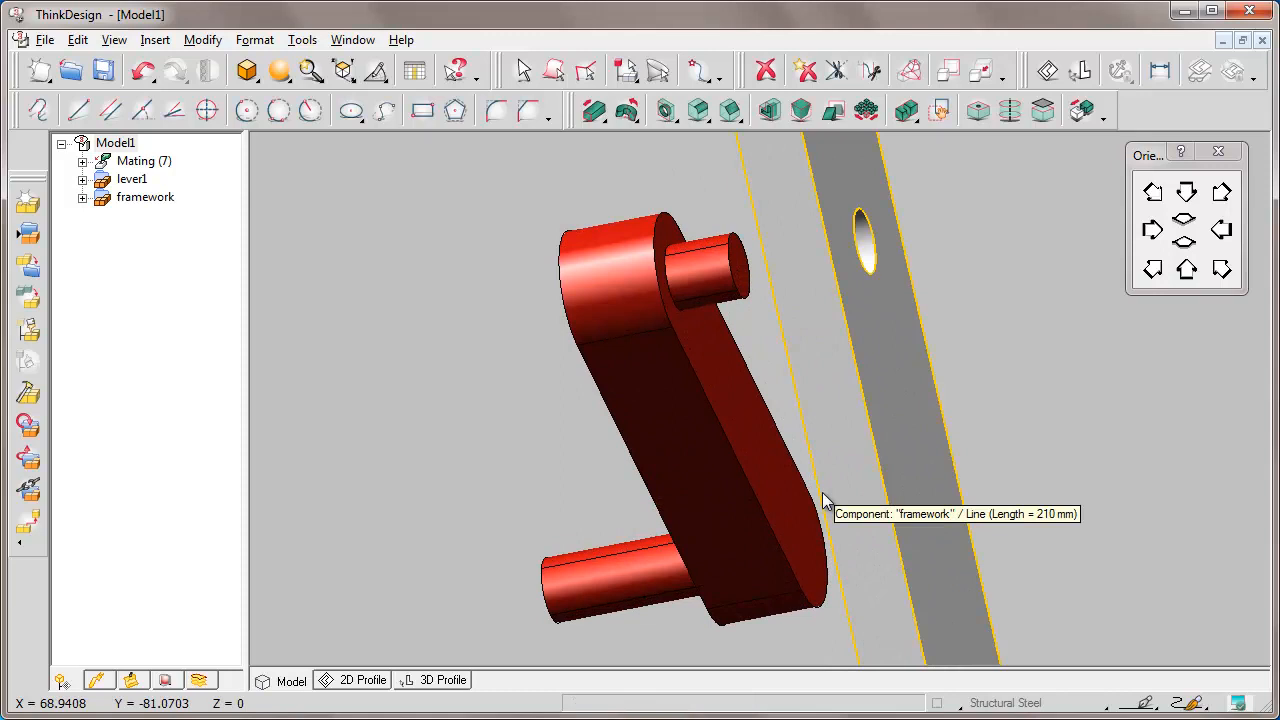
left_click(1082, 111)
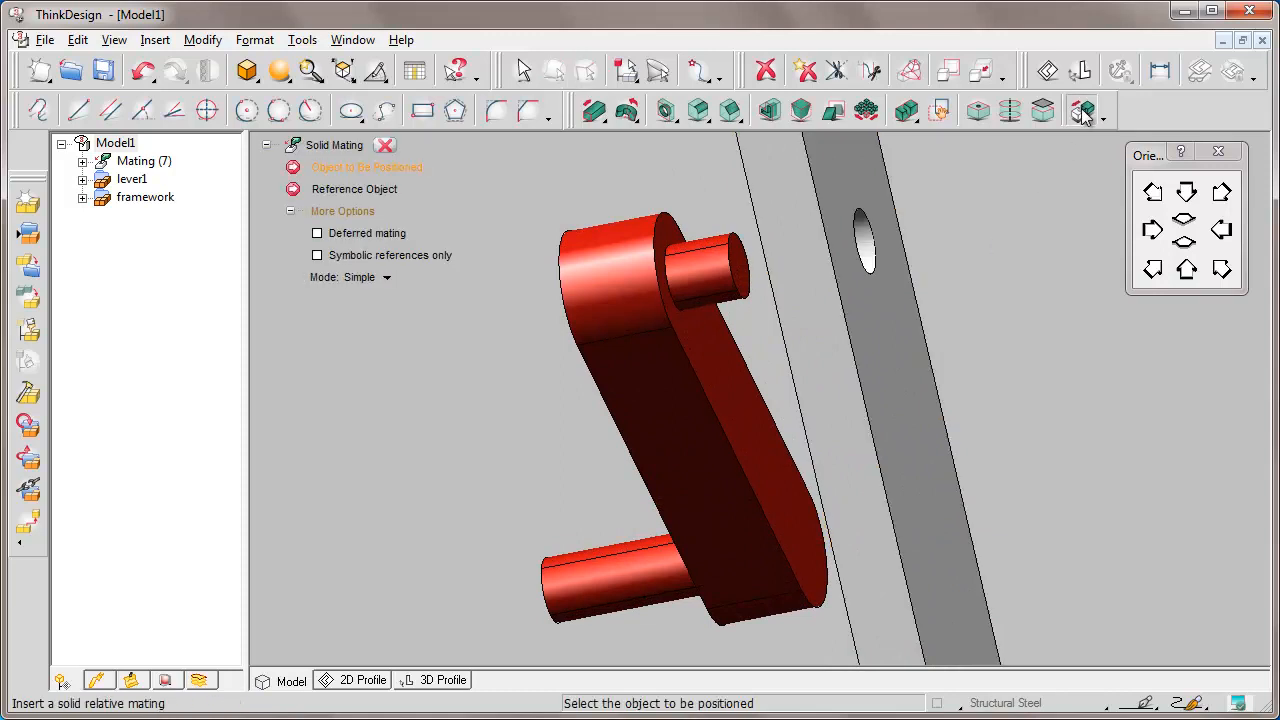
Make the red lever's flat face coincident with the framework face at 0 mm offset.
left_click(724, 372)
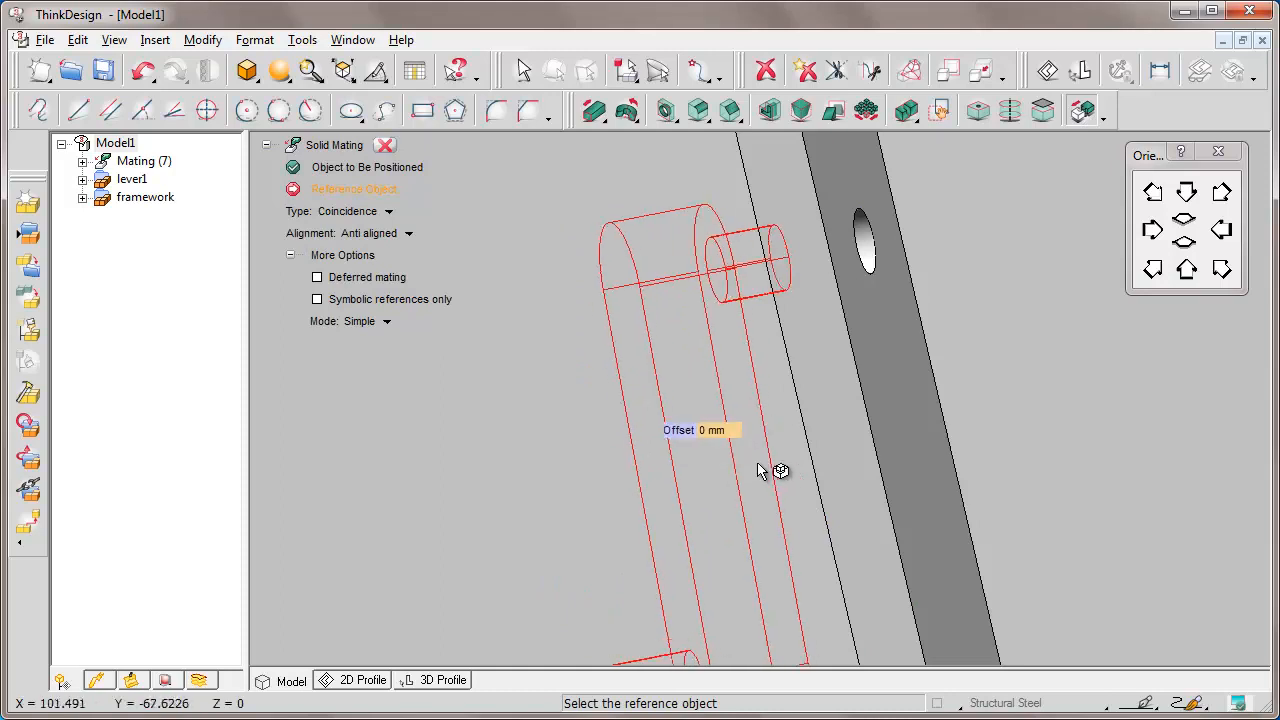
middle_click_drag(764, 480, 847, 474)
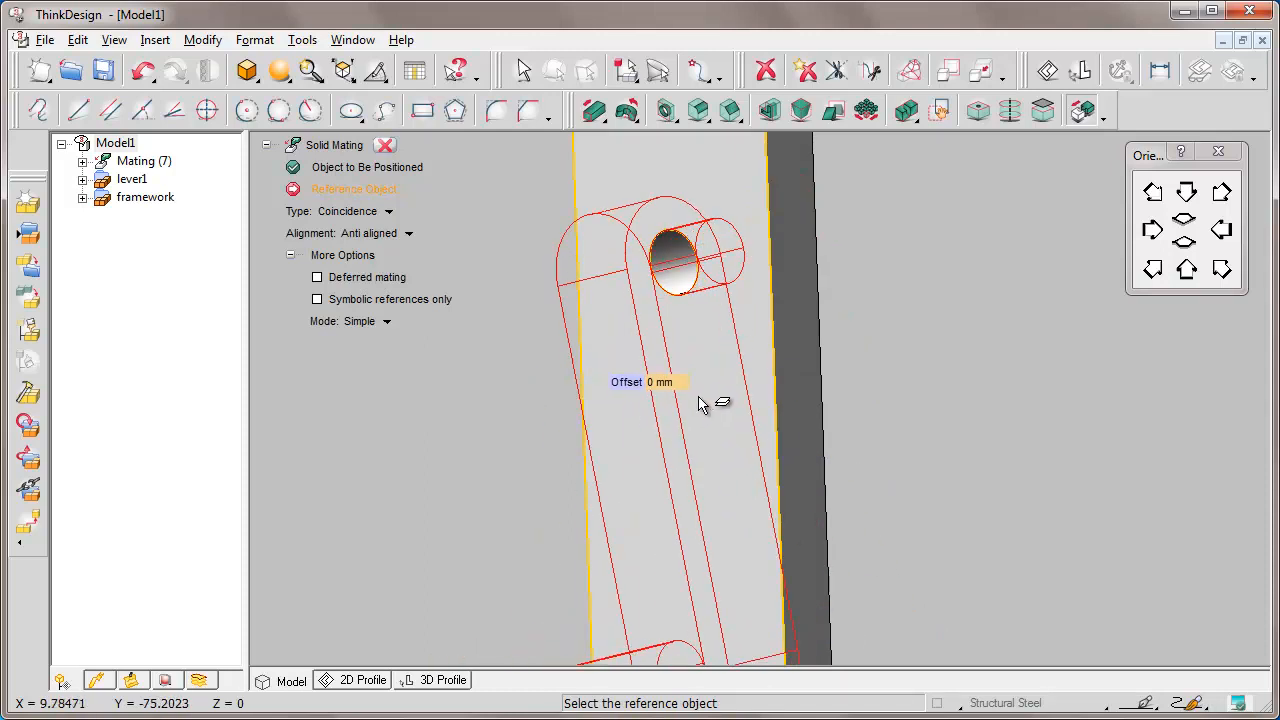
left_click(718, 377)
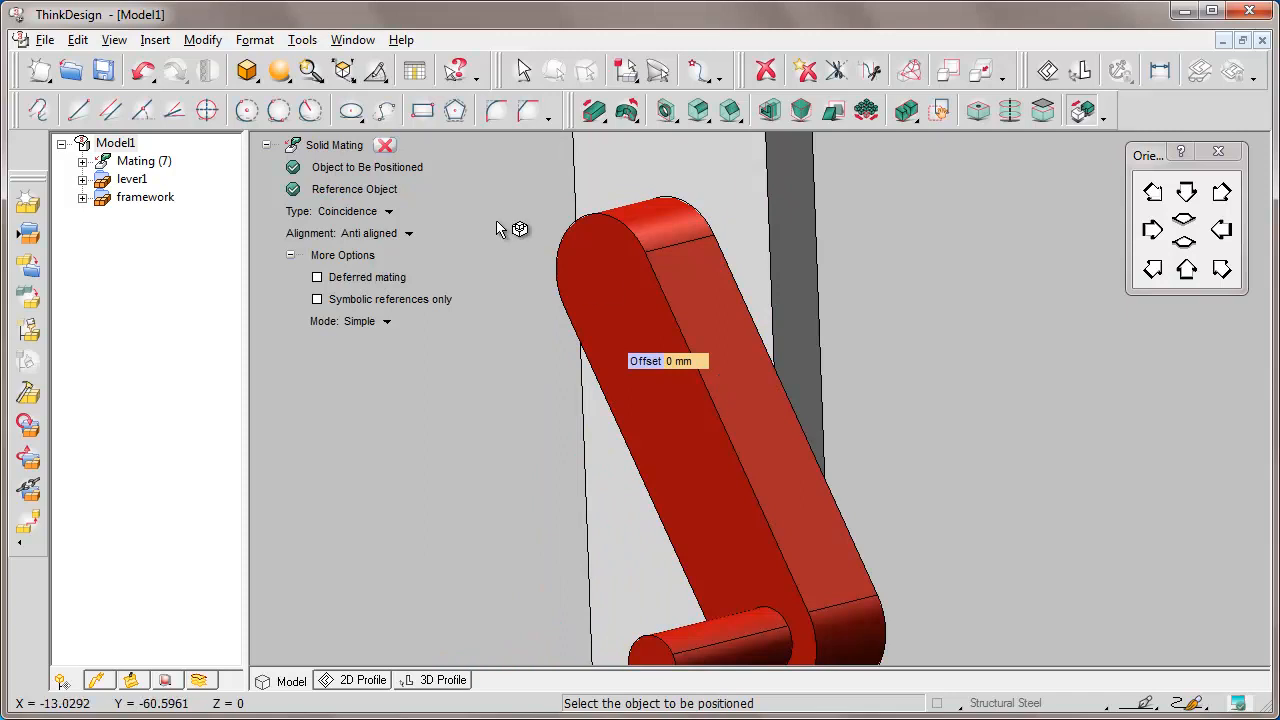
left_click(386, 146)
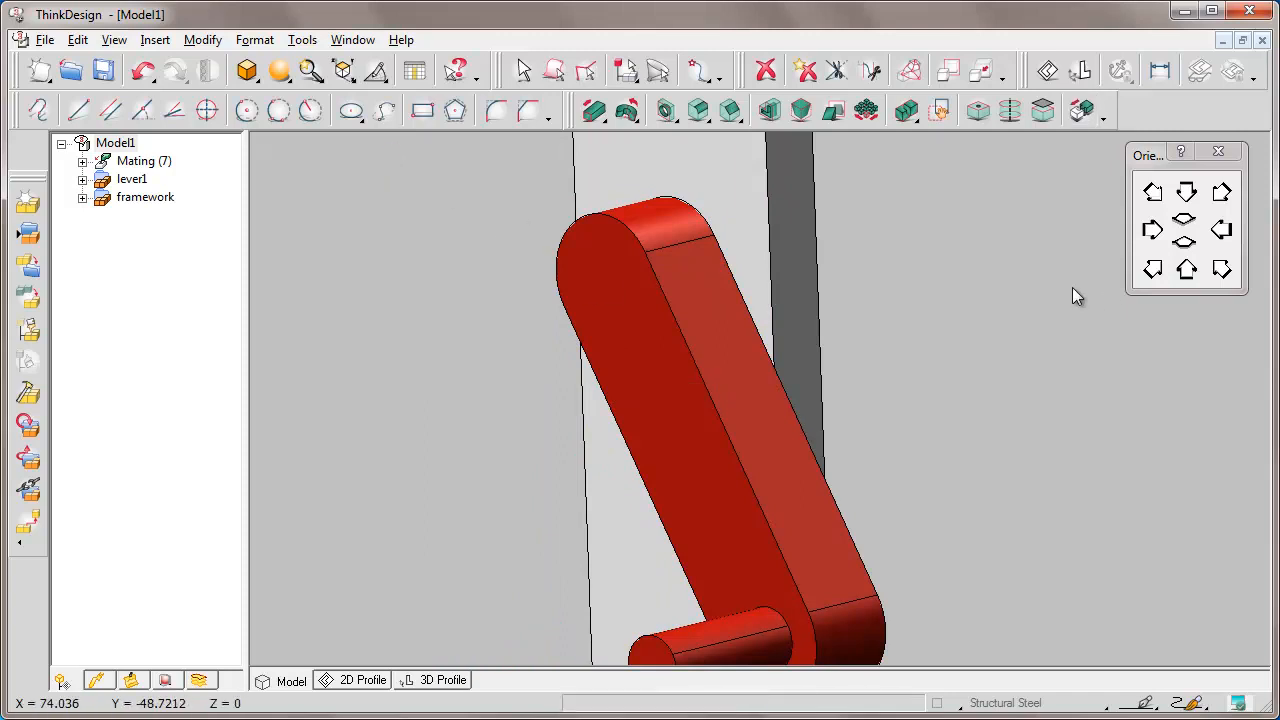
Zoom out, swing the red lever up near the stem top, and open the Insert menu.
scroll(1126, 305, "down", 1)
scroll(1125, 305, "down", 3)
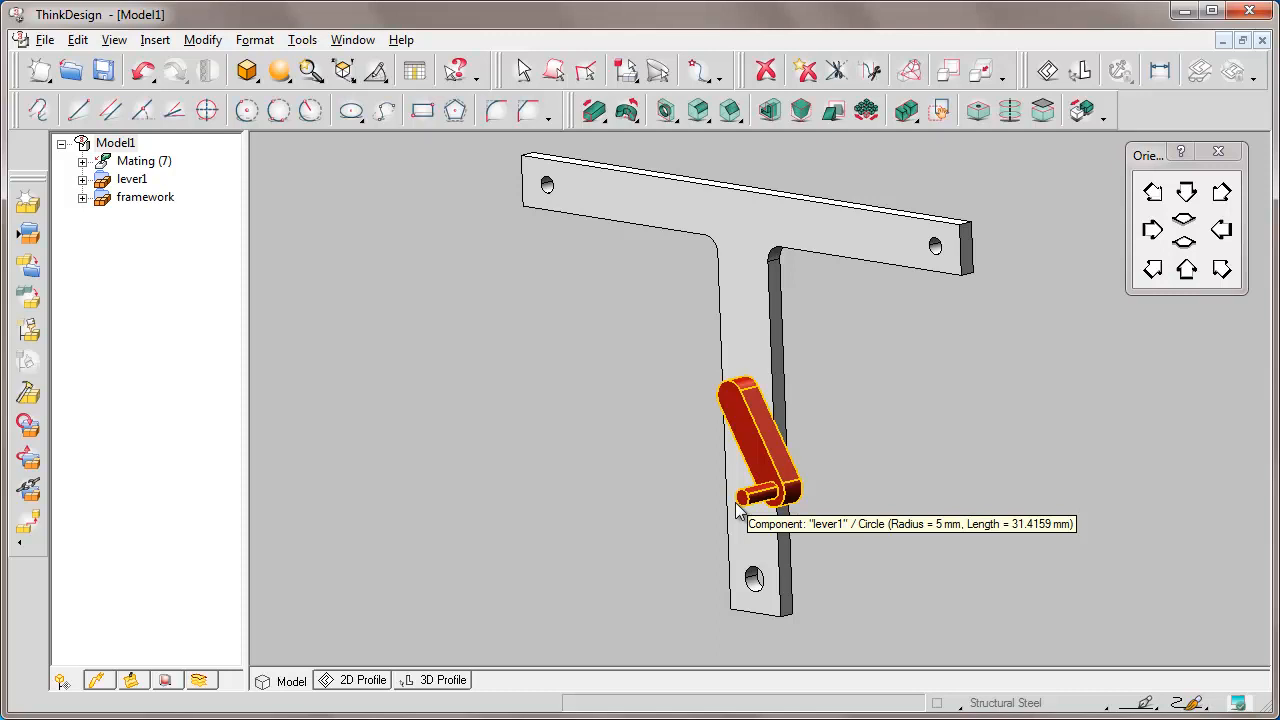
left_click_drag(736, 510, 678, 262)
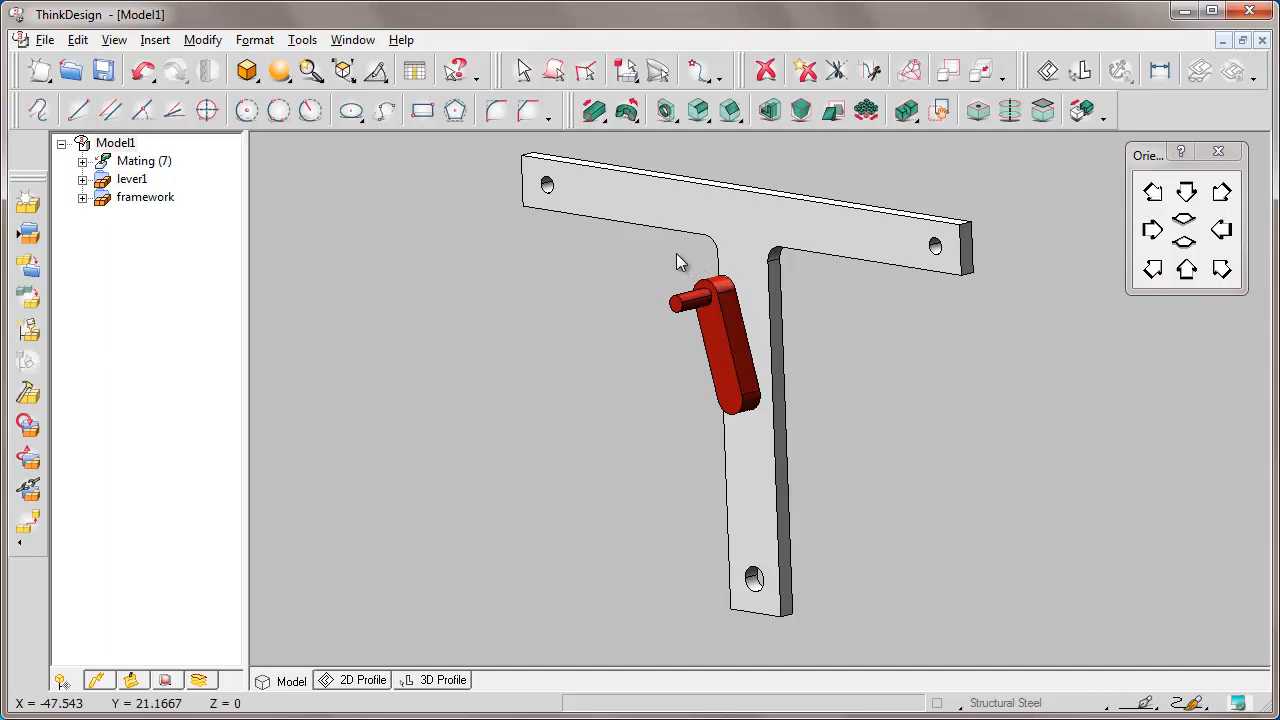
left_click(155, 40)
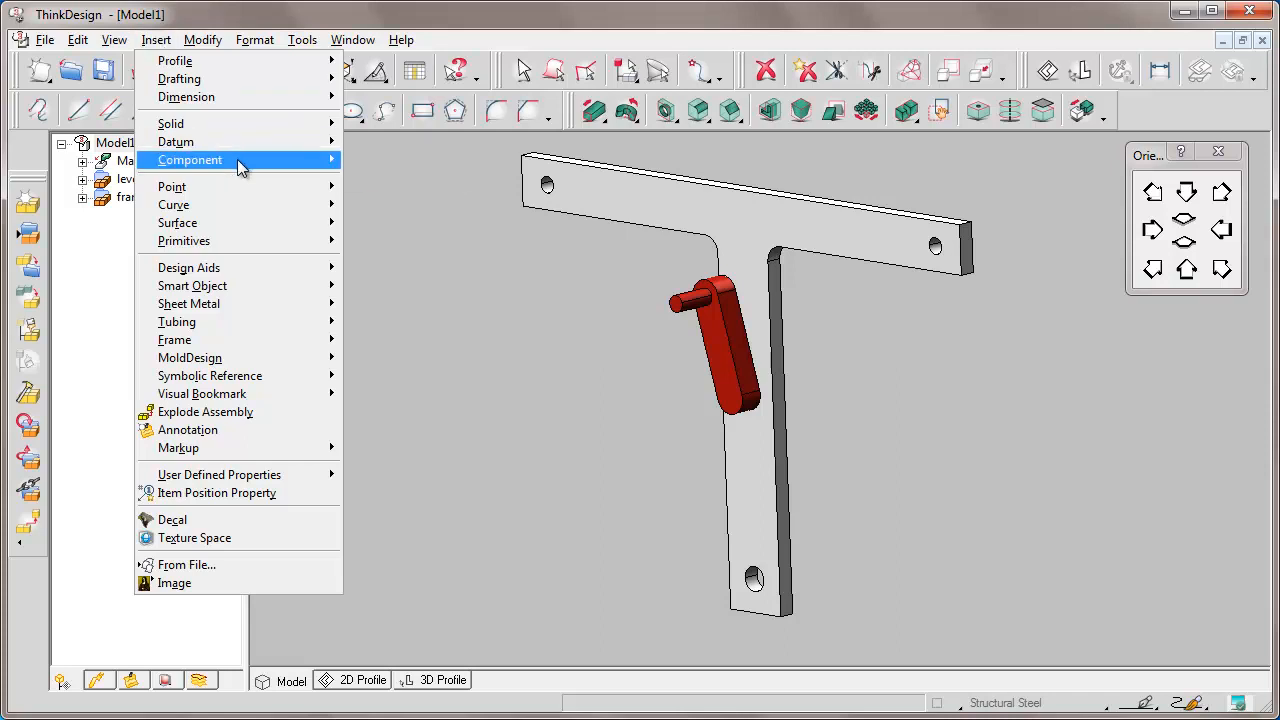
Insert lever.e3 as an external reference and place the green slotted lever beside the framework.
mouse_move(240, 165)
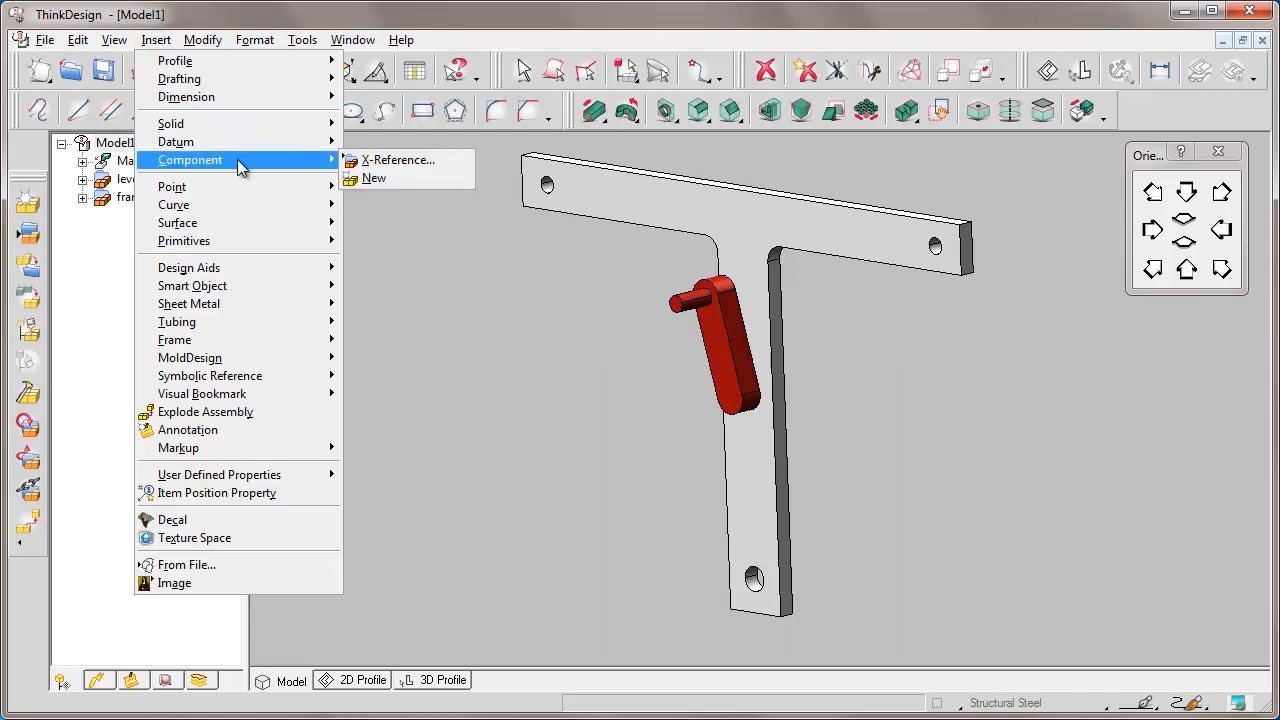
left_click(406, 160)
type("lever.e3")
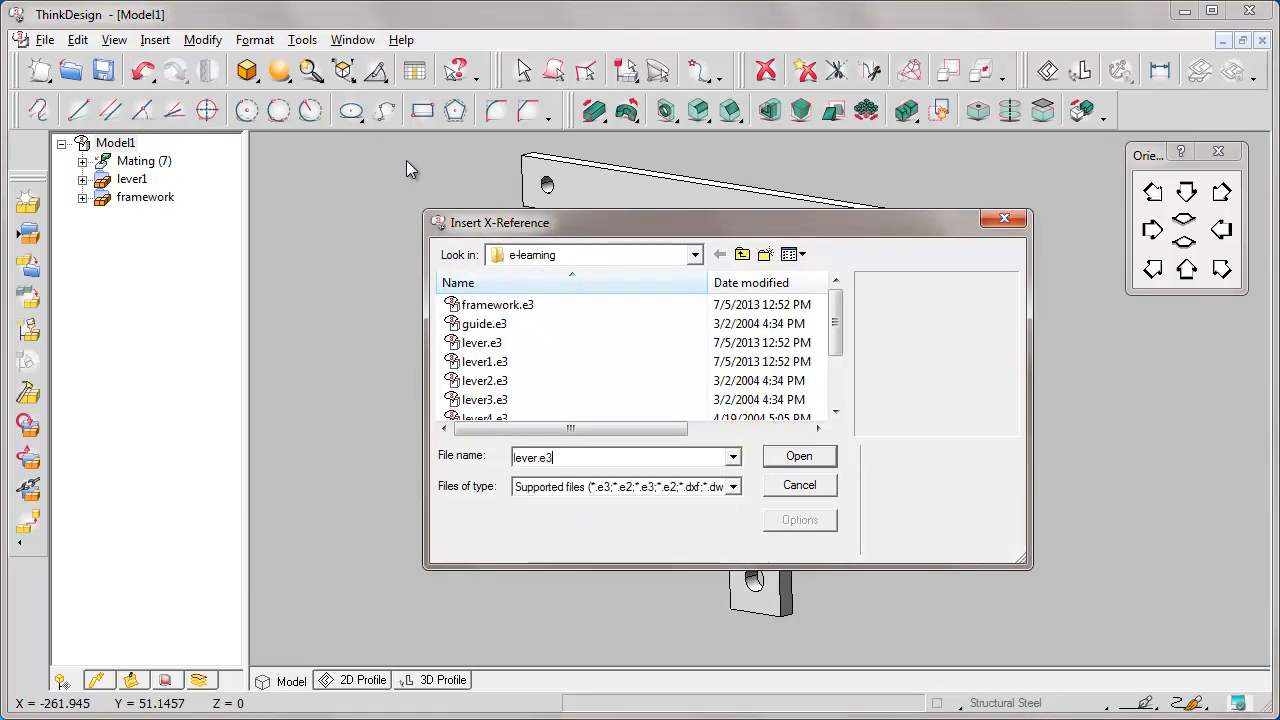
key("Return")
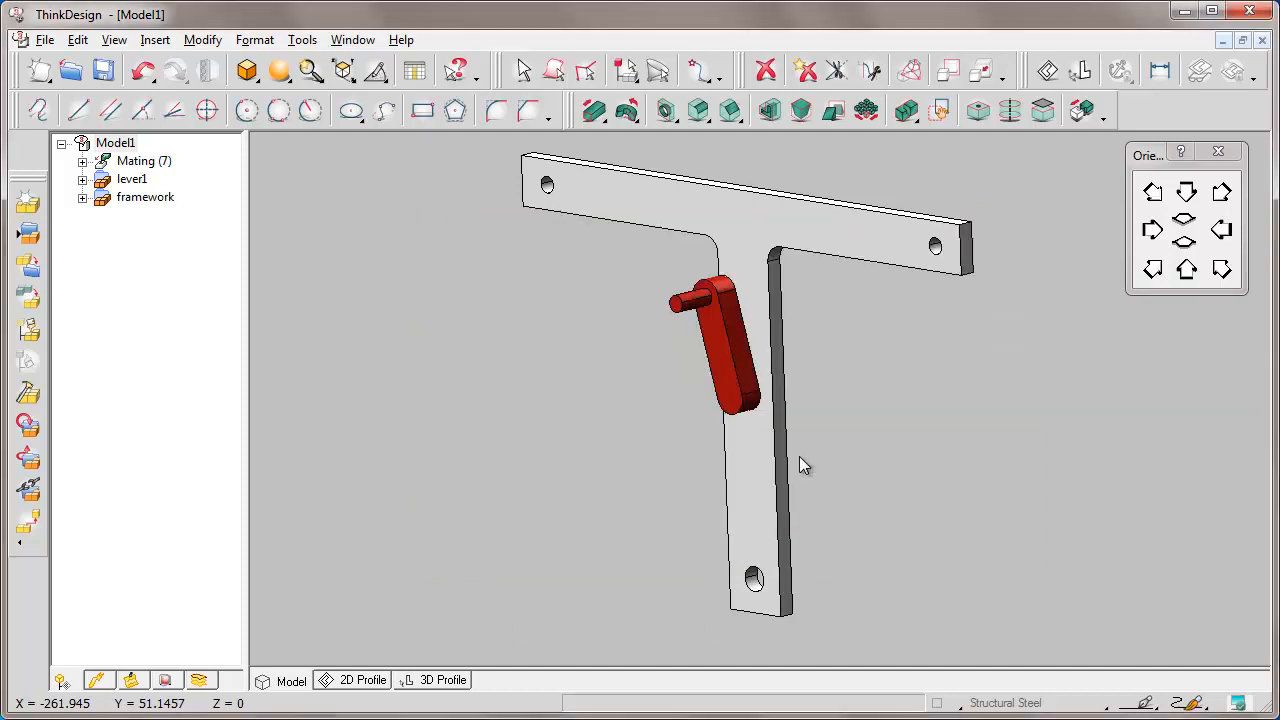
left_click(661, 390)
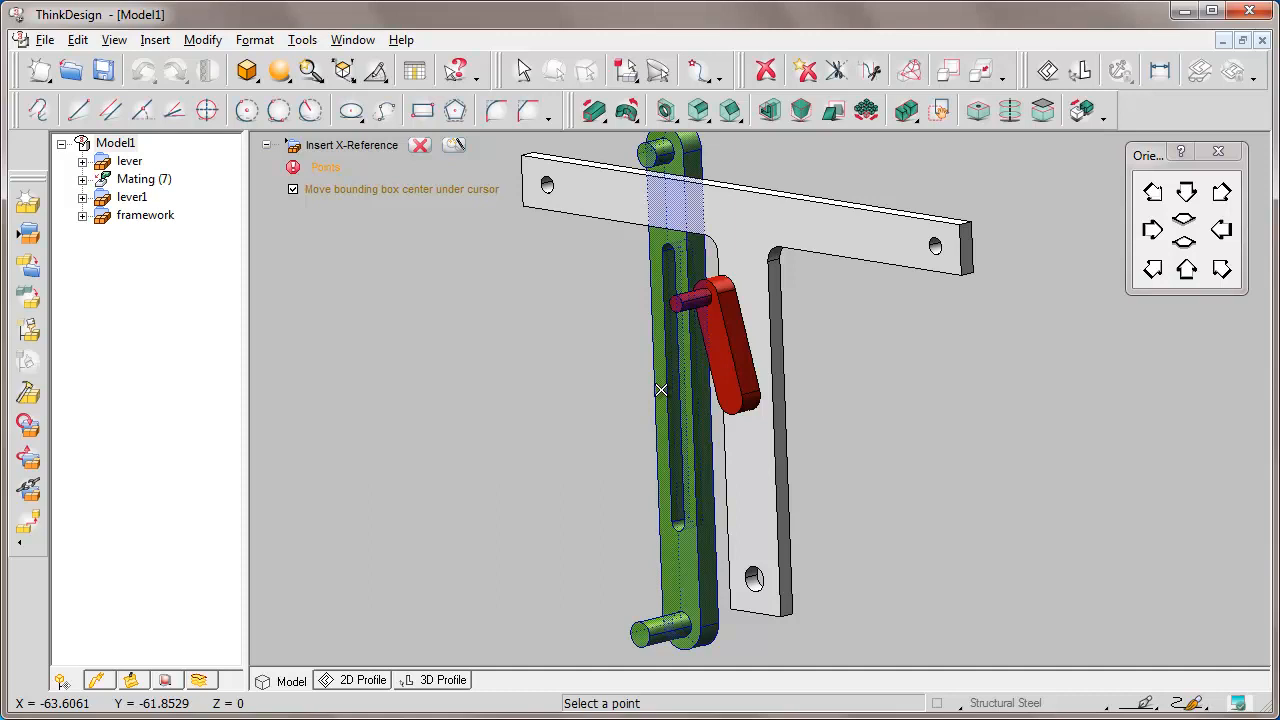
left_click(420, 146)
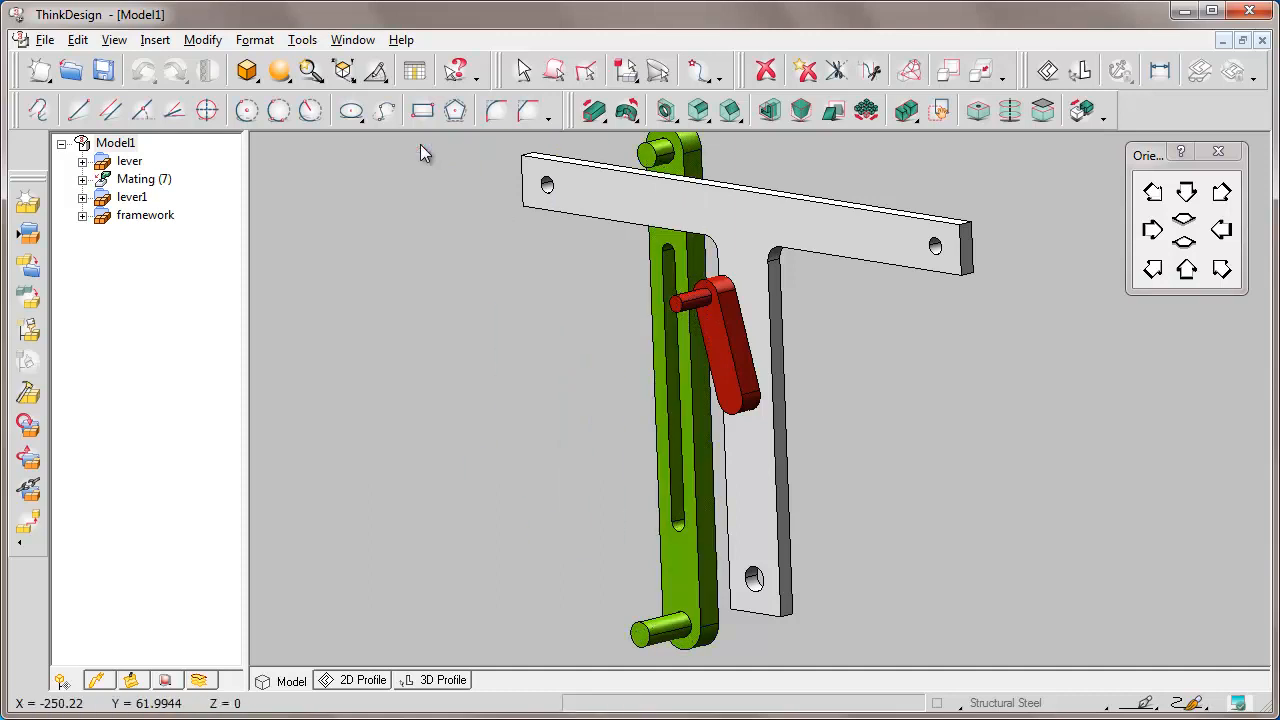
Mate the green lever's pin into the framework's bottom hole using Inferred mode.
left_click(1083, 111)
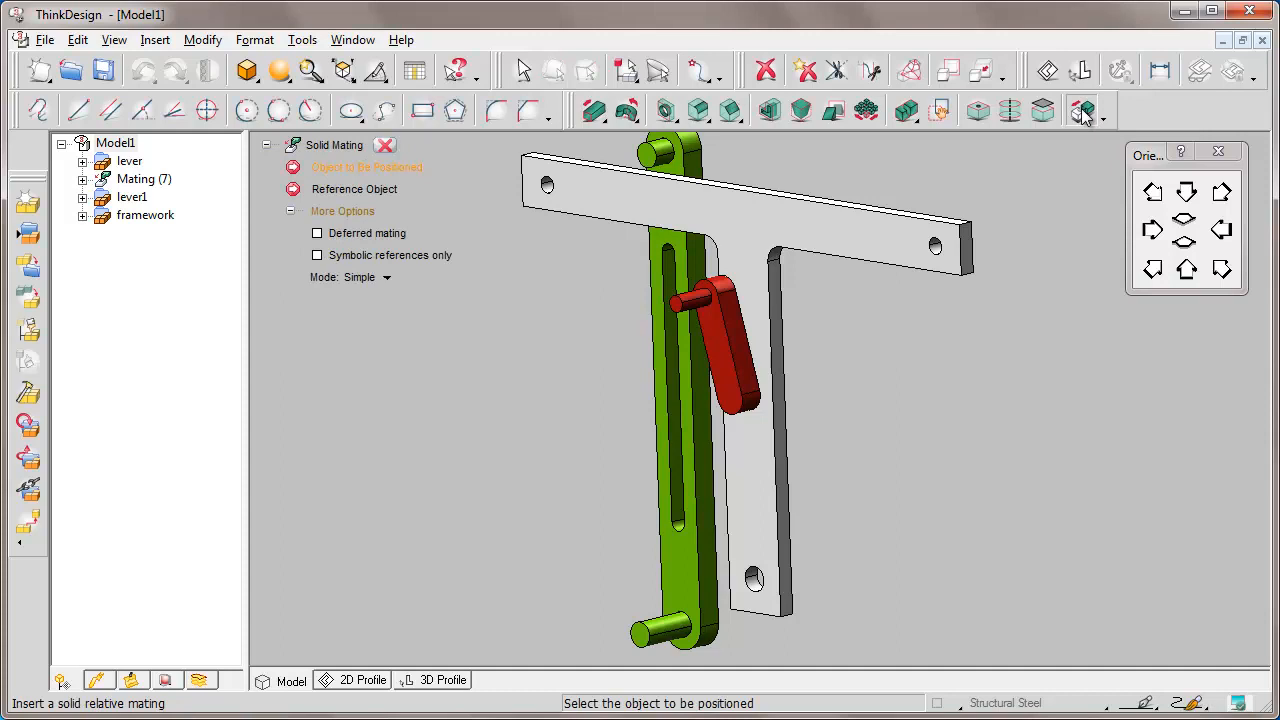
left_click(385, 278)
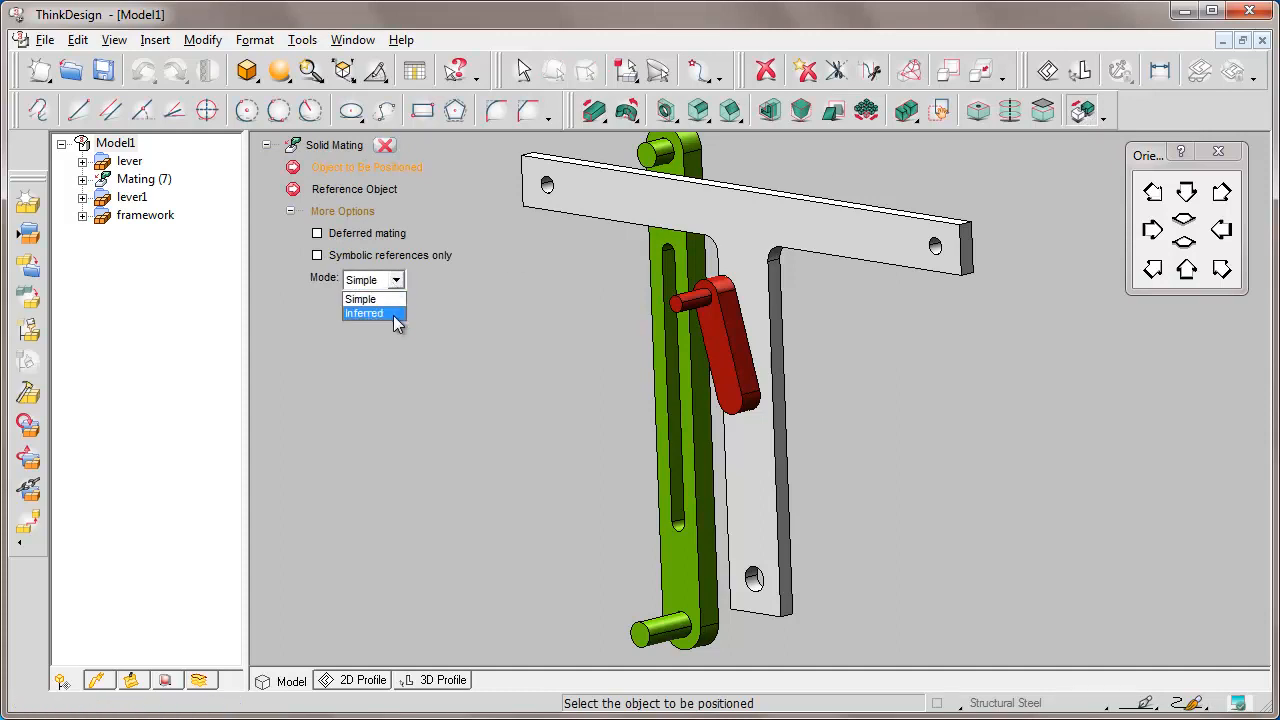
left_click(395, 313)
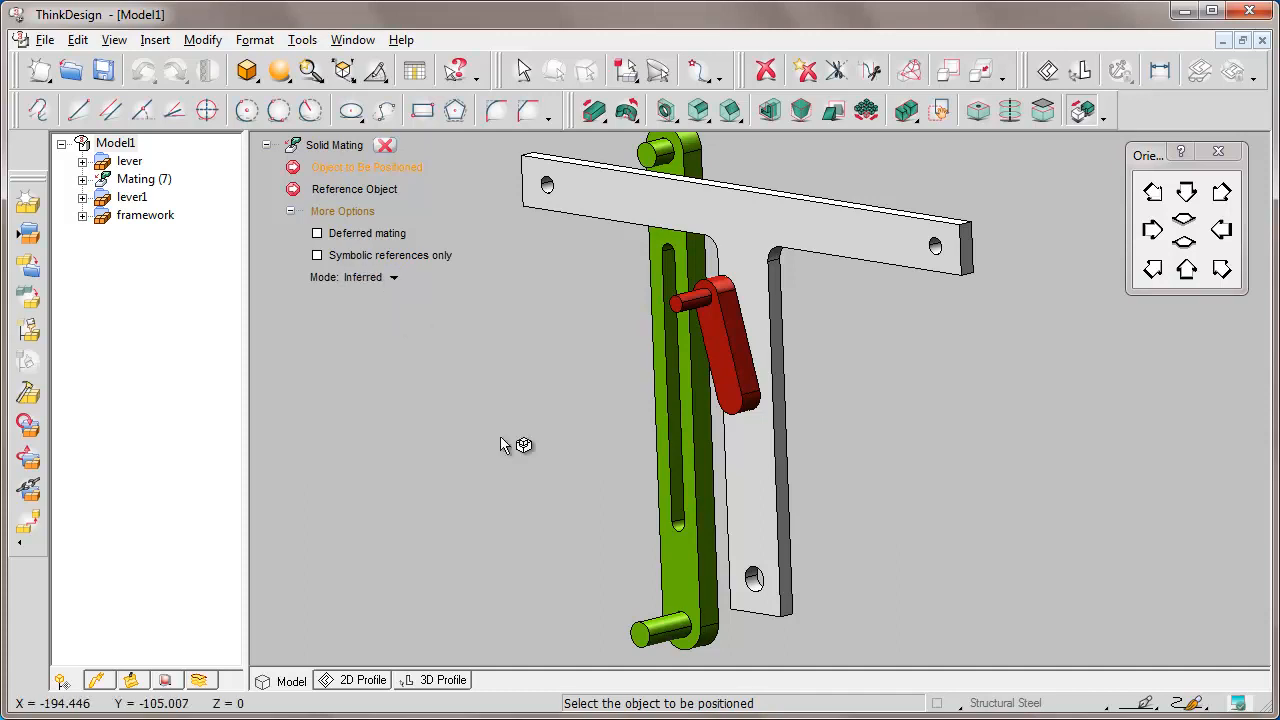
left_click(659, 625)
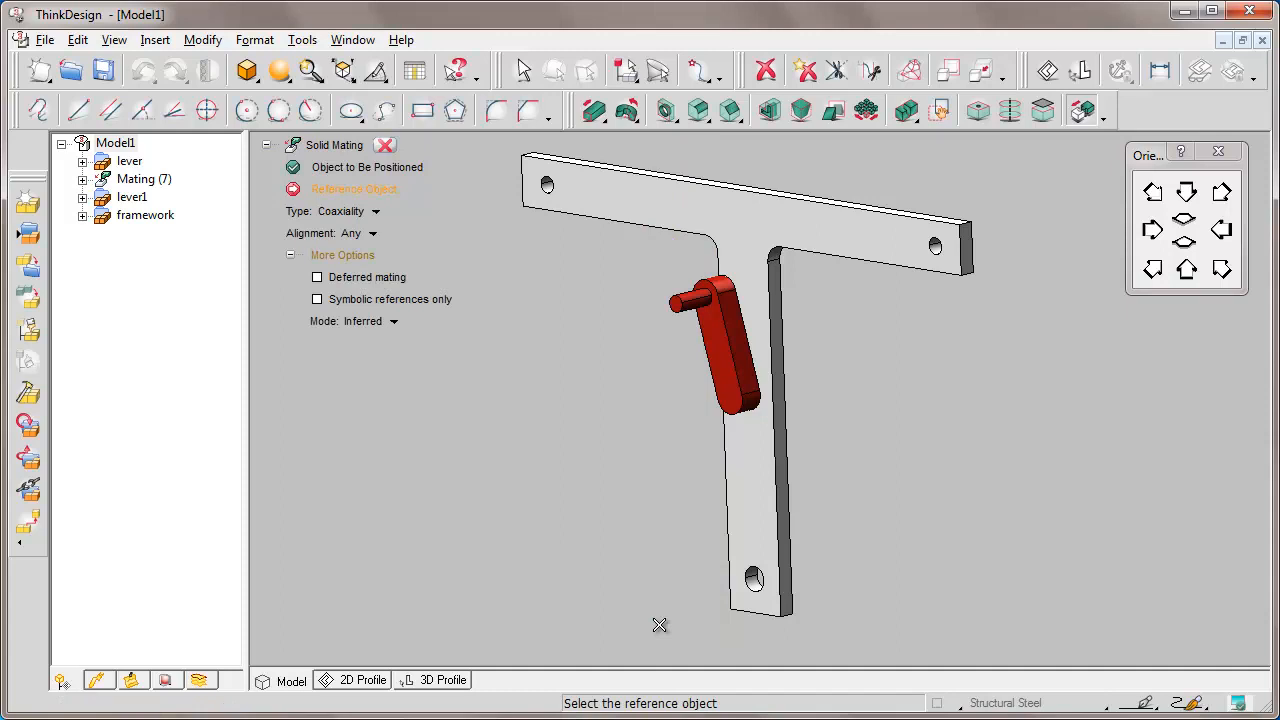
left_click(752, 590)
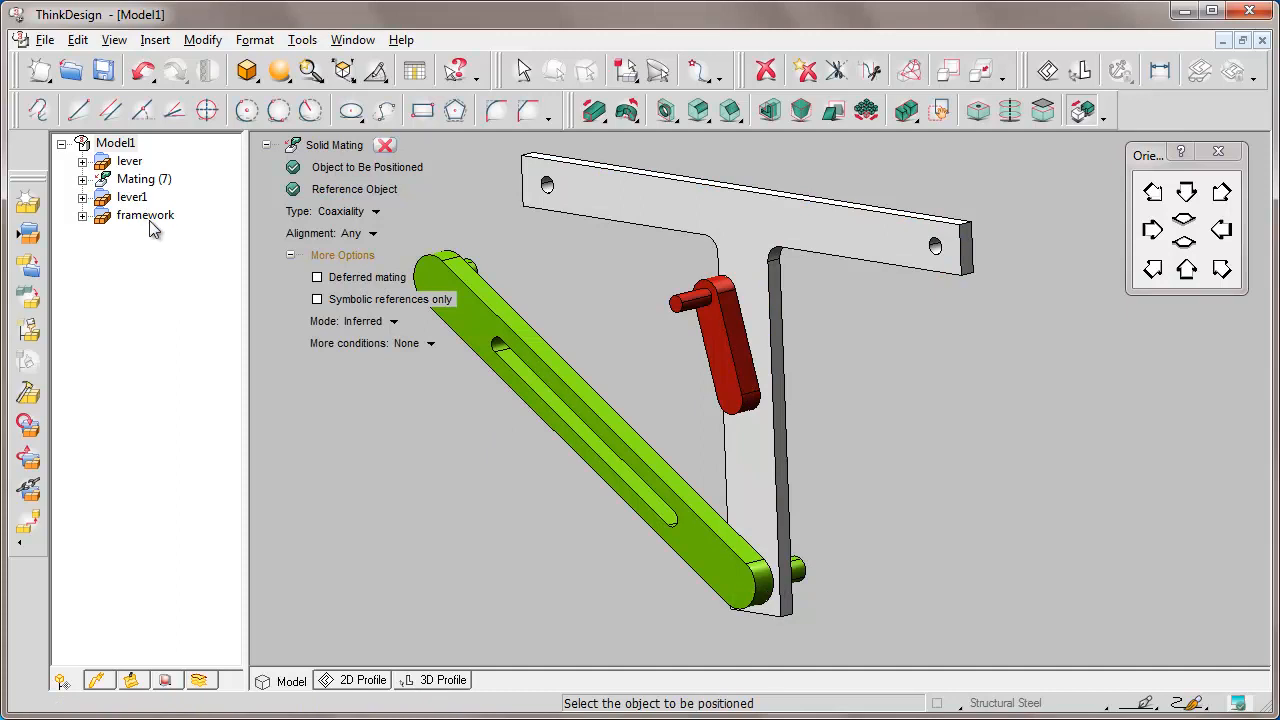
left_click(386, 146)
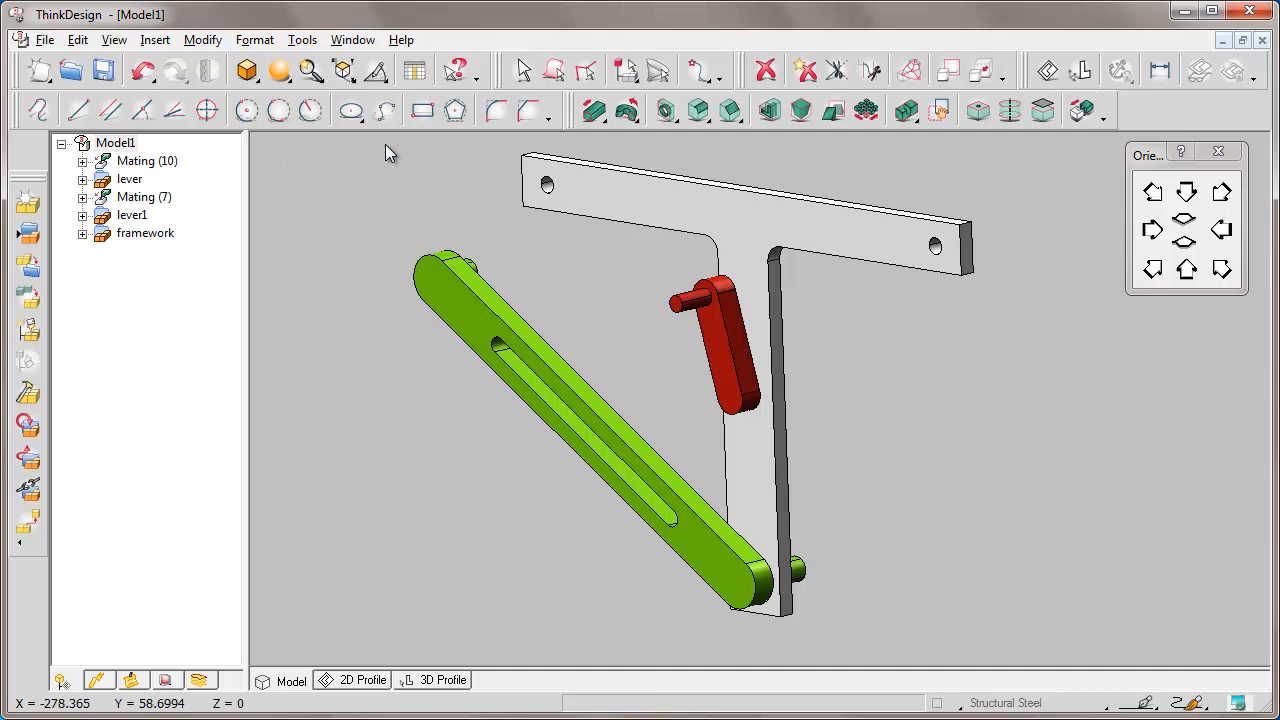
Expand Mating (7) and Mating (10) in the tree and open the new Coincidence's context menu.
left_click(82, 197)
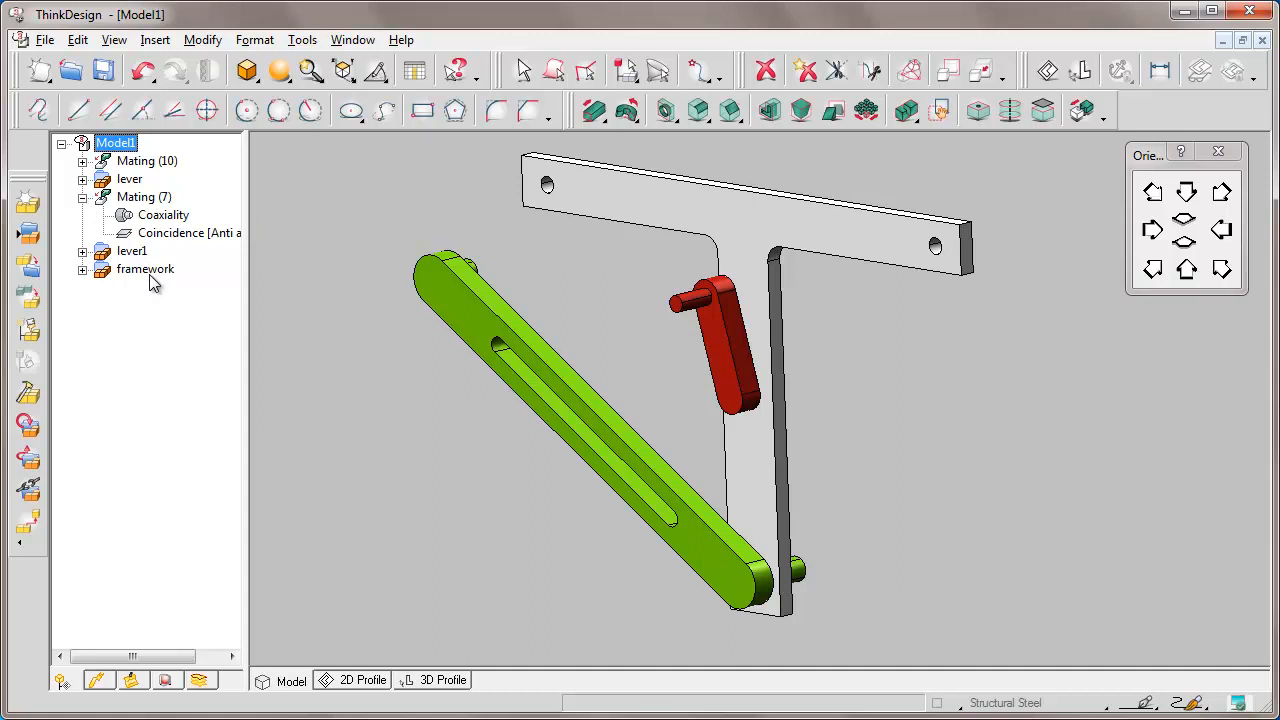
left_click(253, 252)
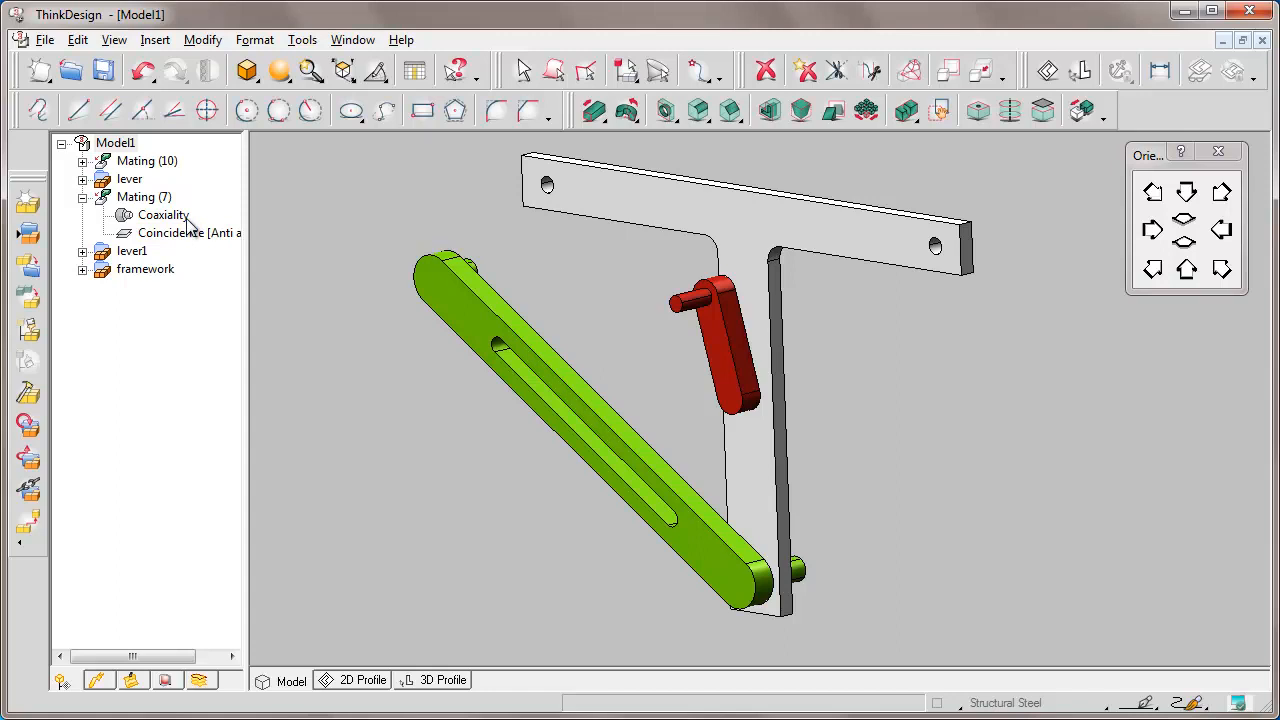
left_click(83, 162)
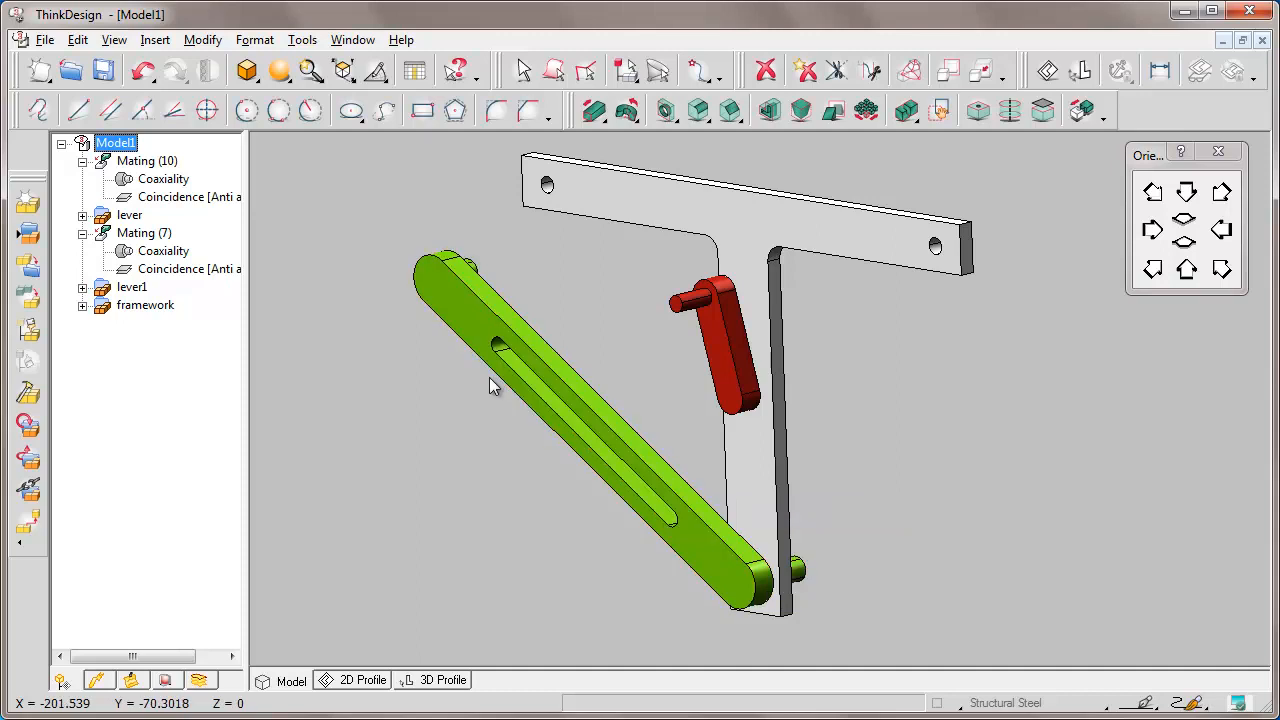
right_click(210, 207)
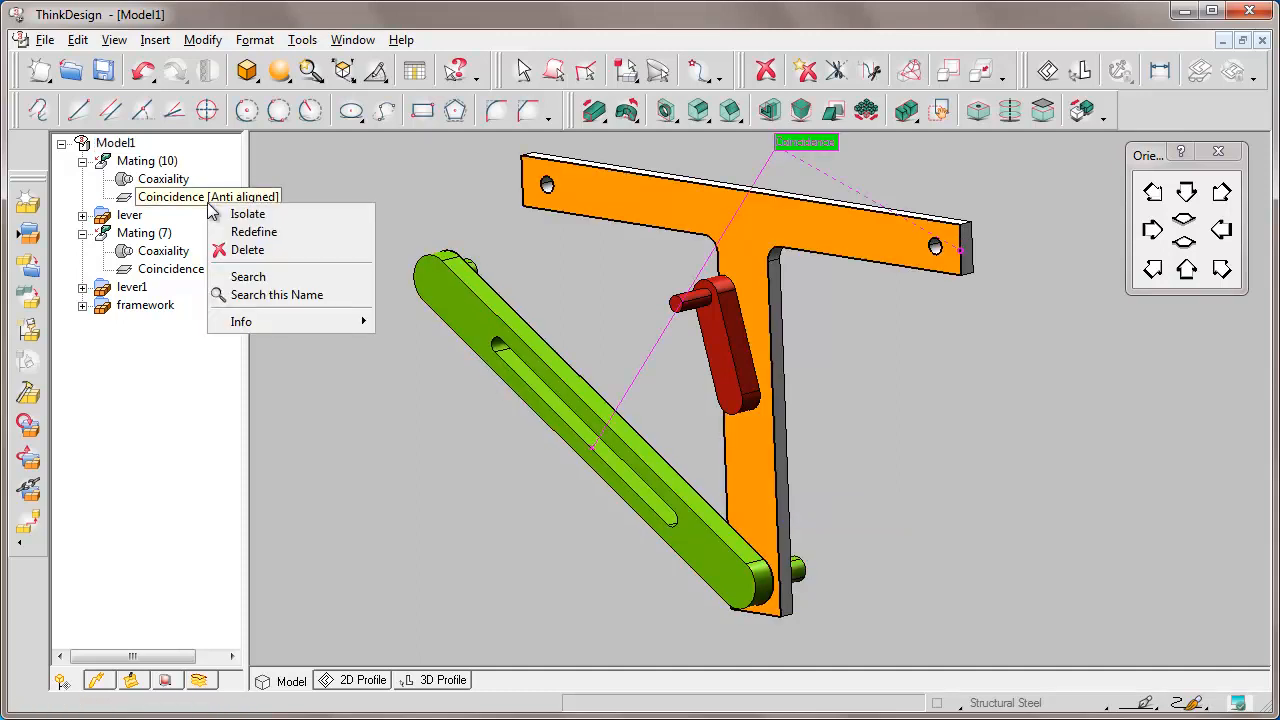
Redefine the green lever's anti-aligned Coincidence mating with a 25 mm offset.
left_click(256, 232)
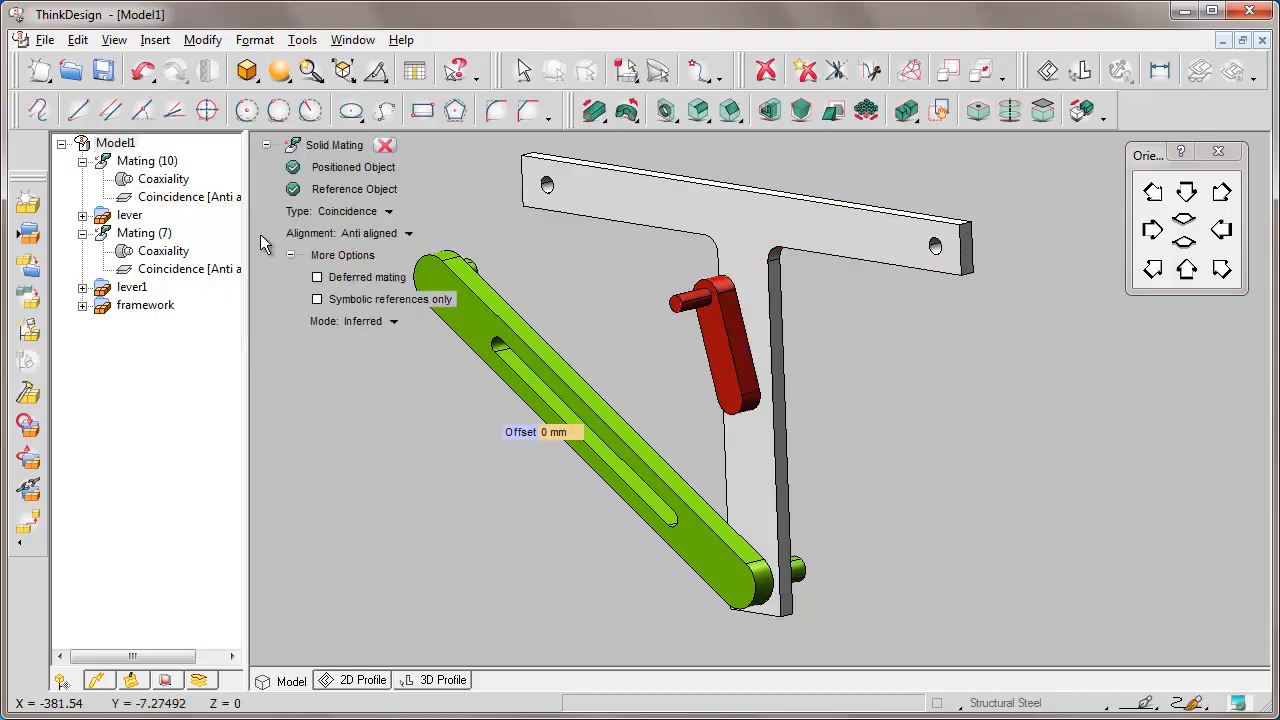
left_click(551, 435)
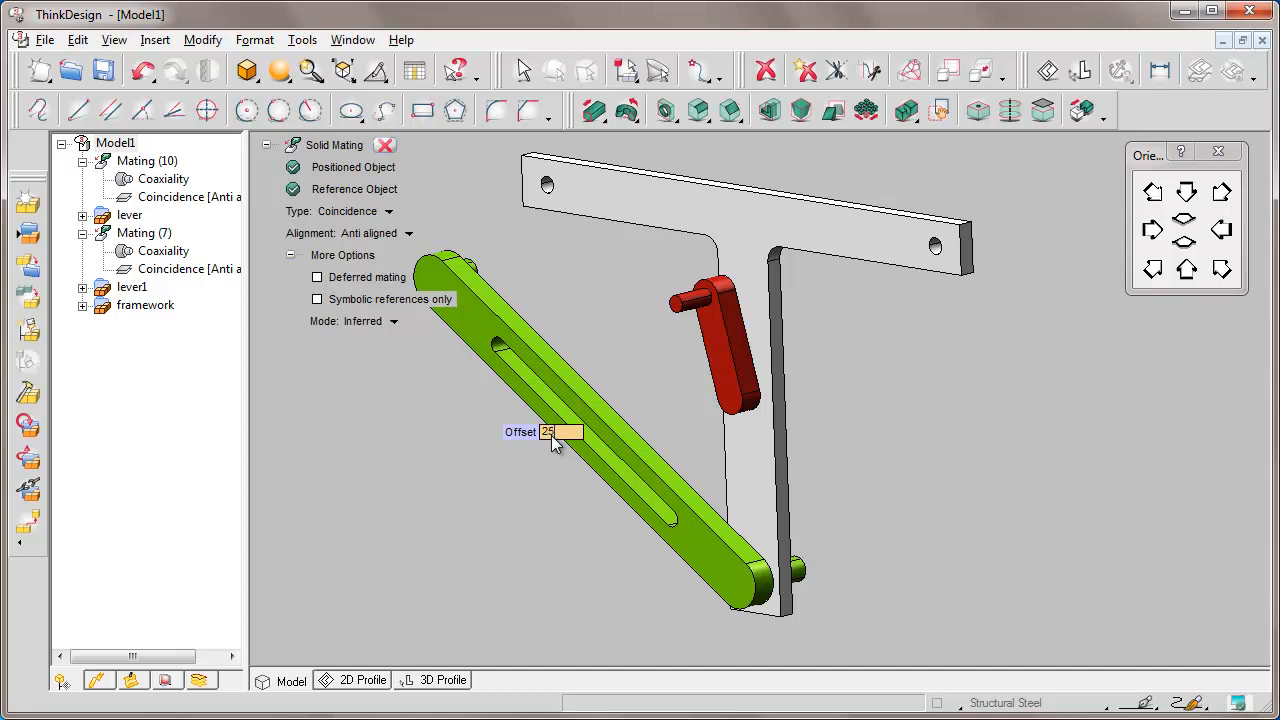
type("25")
key("Return")
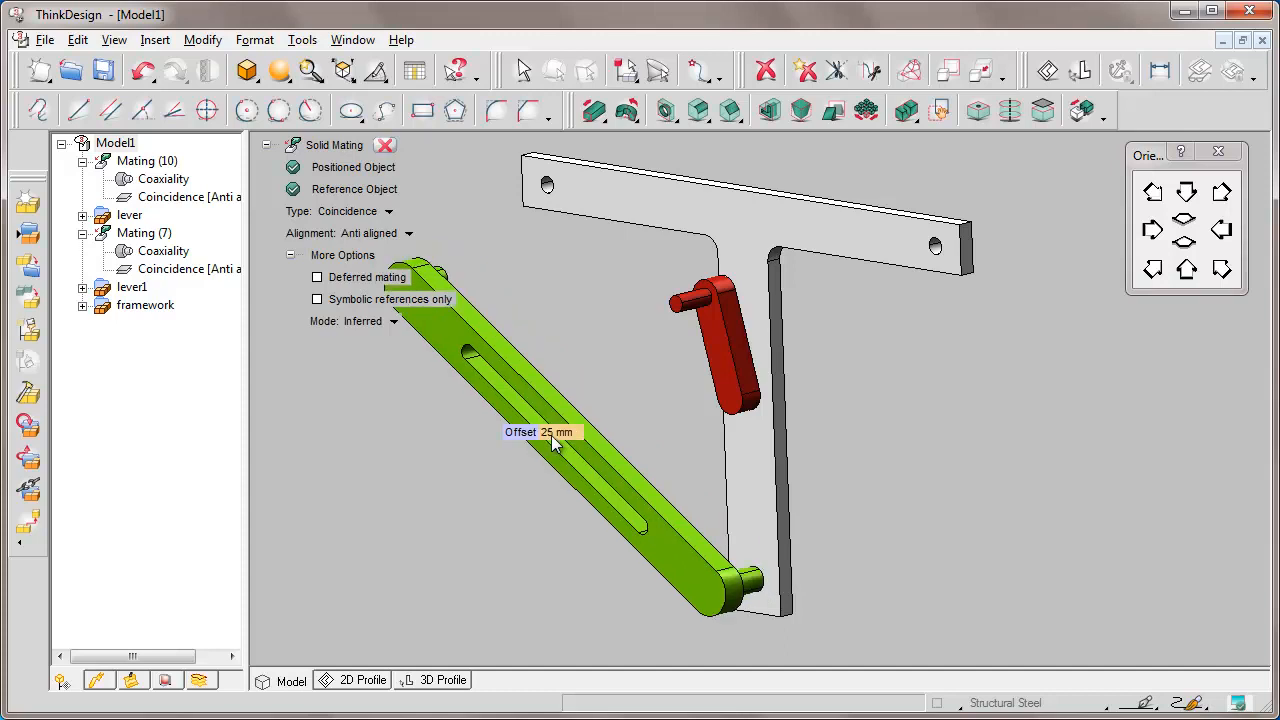
left_click(384, 145)
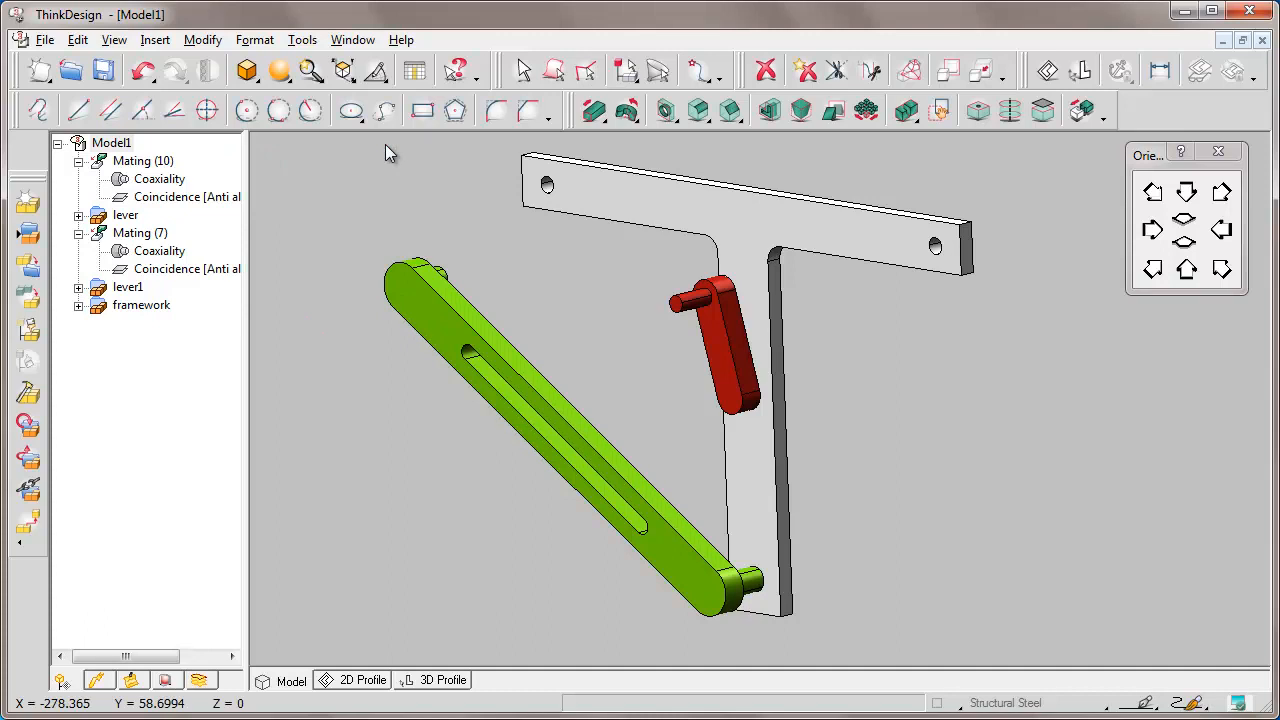
Add an anti-aligned Tangency mating between the green lever's slot and the red crank's pin.
left_click_drag(409, 286, 639, 263)
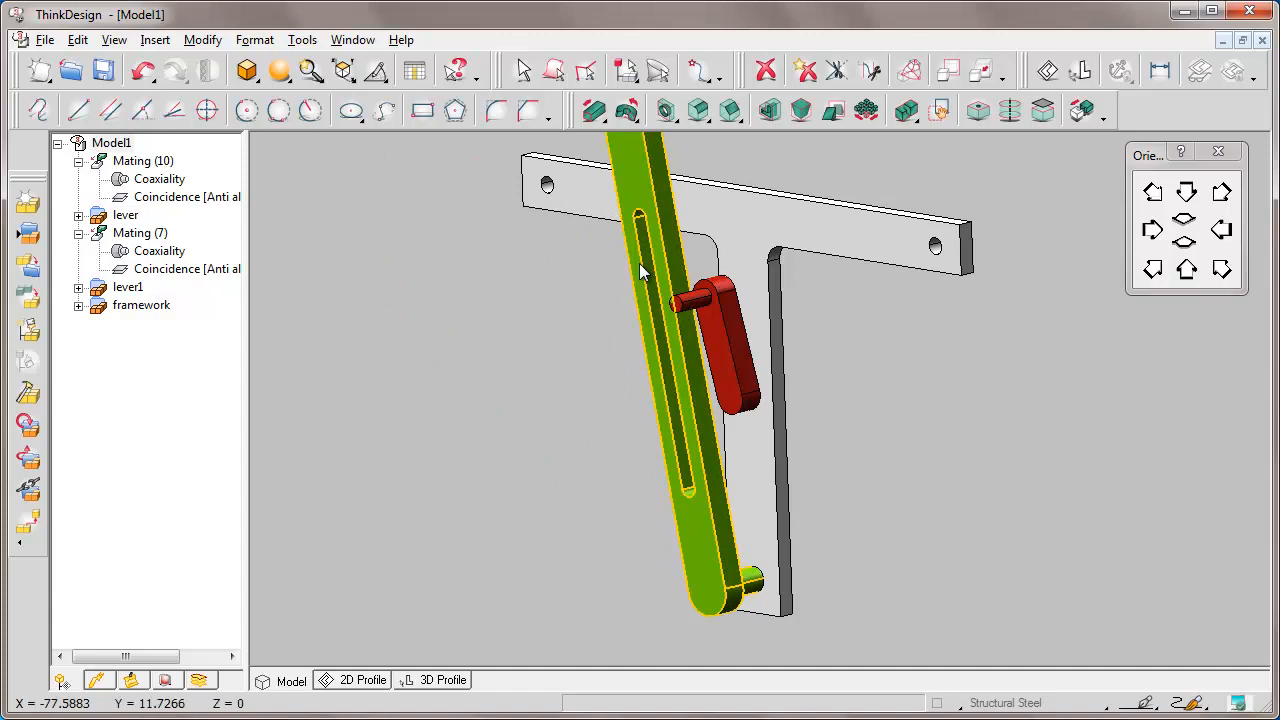
left_click(1082, 111)
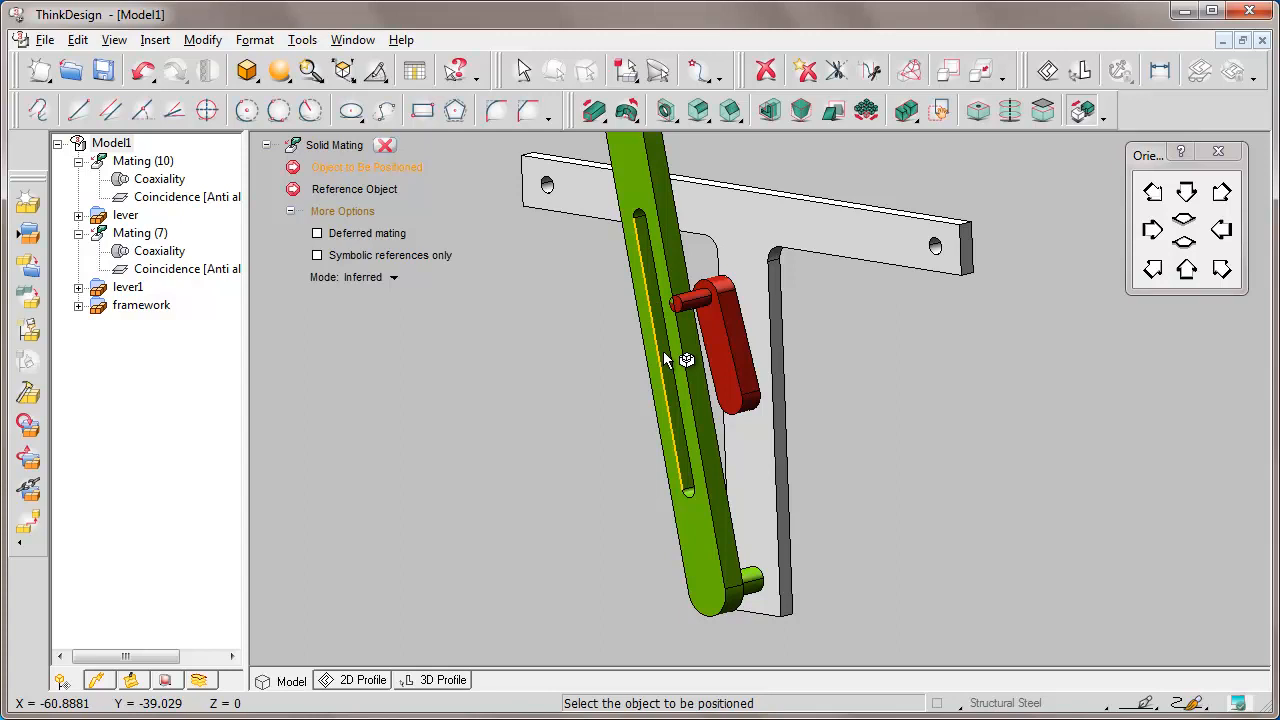
left_click_drag(616, 241, 771, 427)
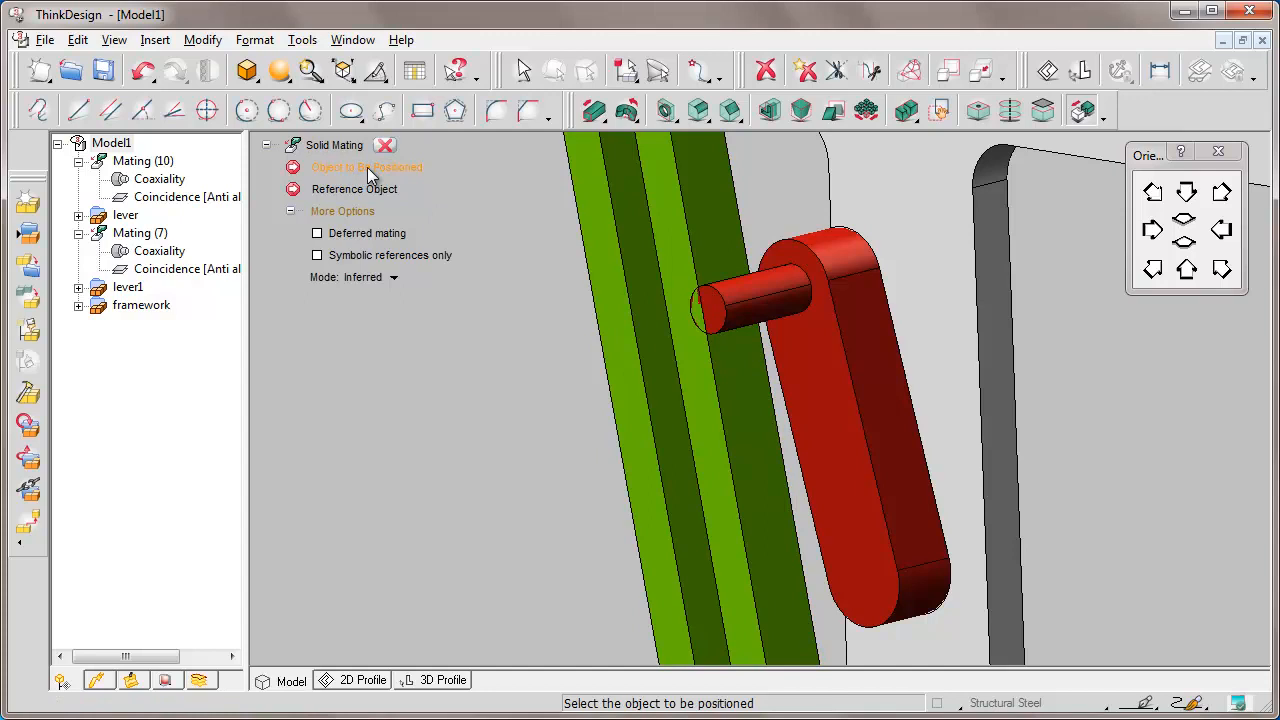
left_click(660, 357)
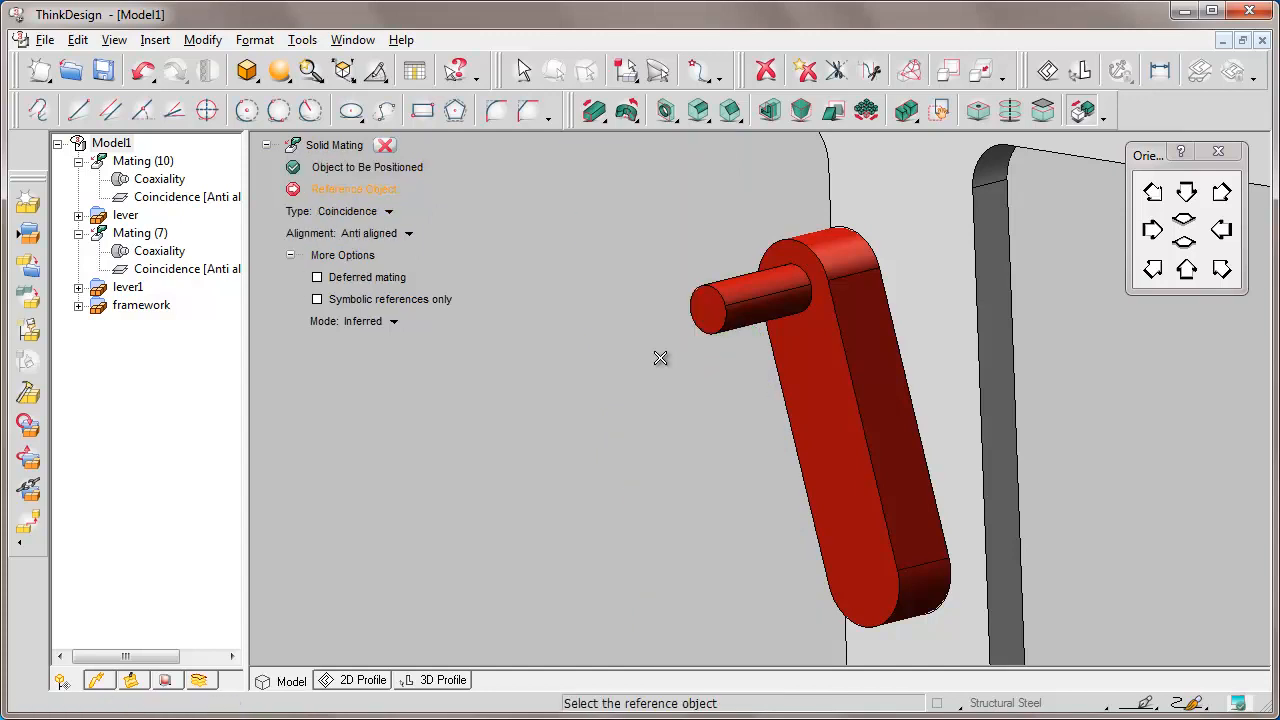
left_click(378, 214)
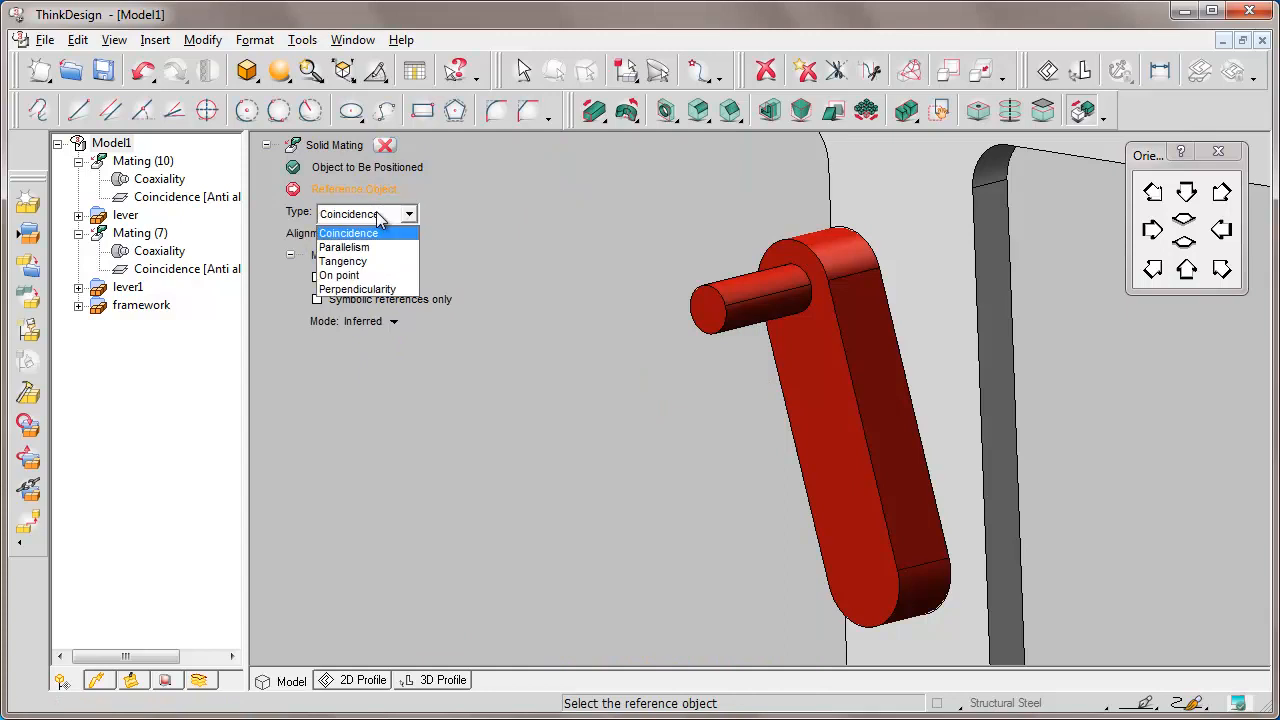
left_click(374, 261)
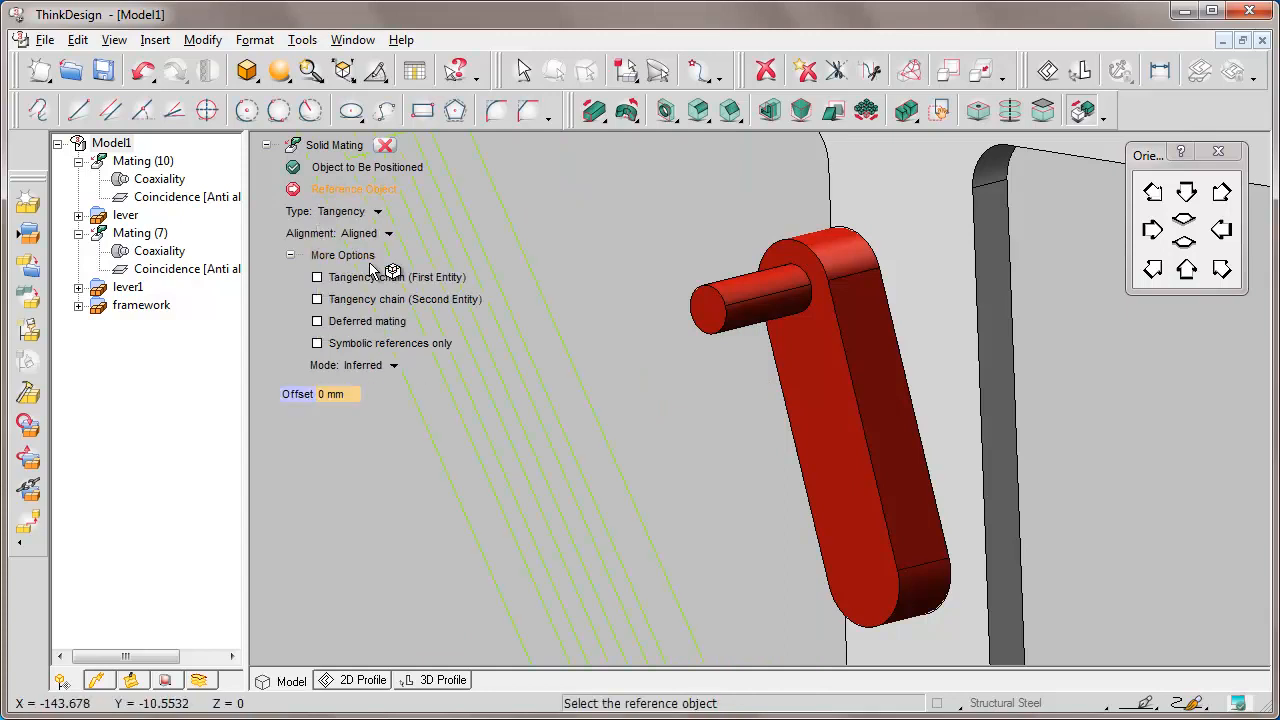
left_click(390, 236)
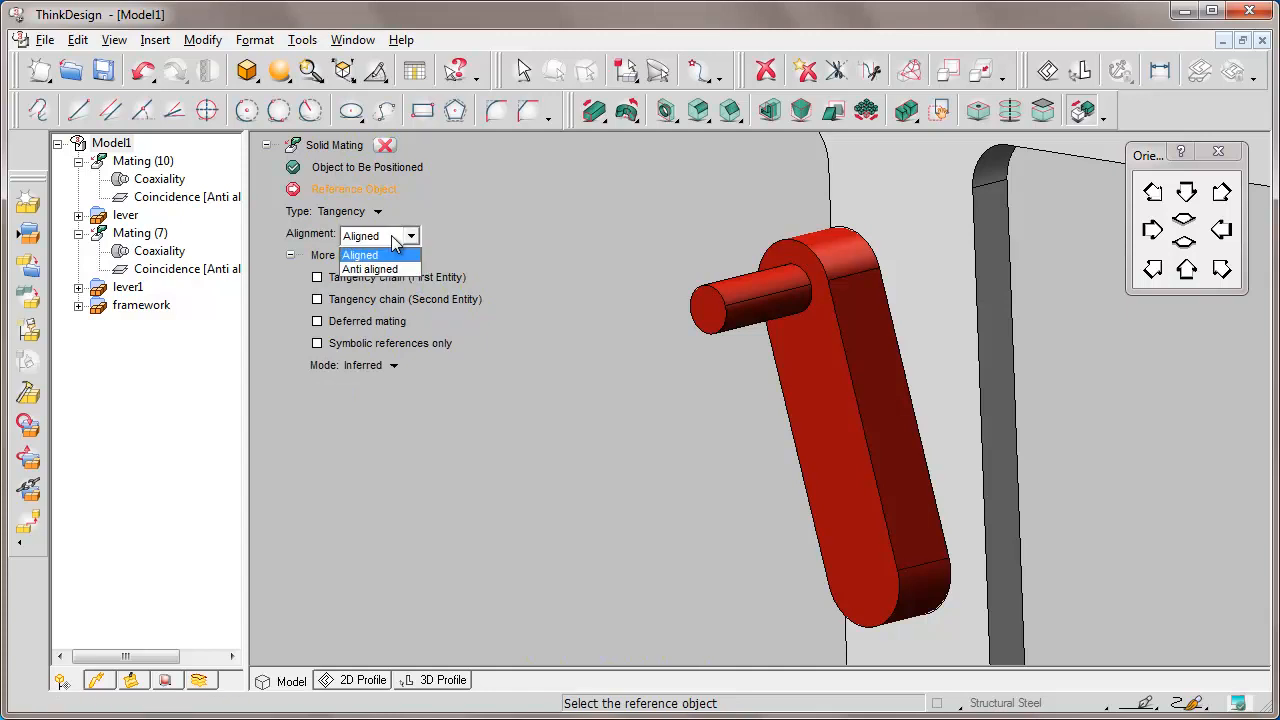
left_click(403, 269)
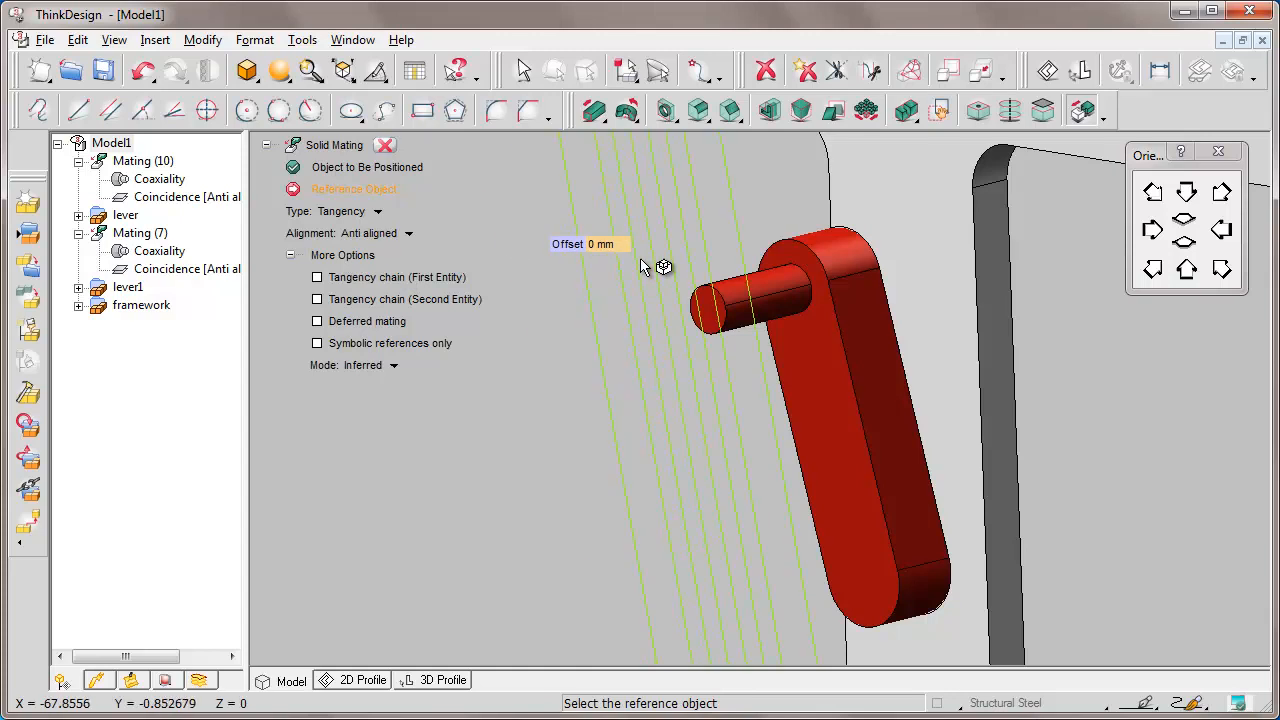
left_click(750, 288)
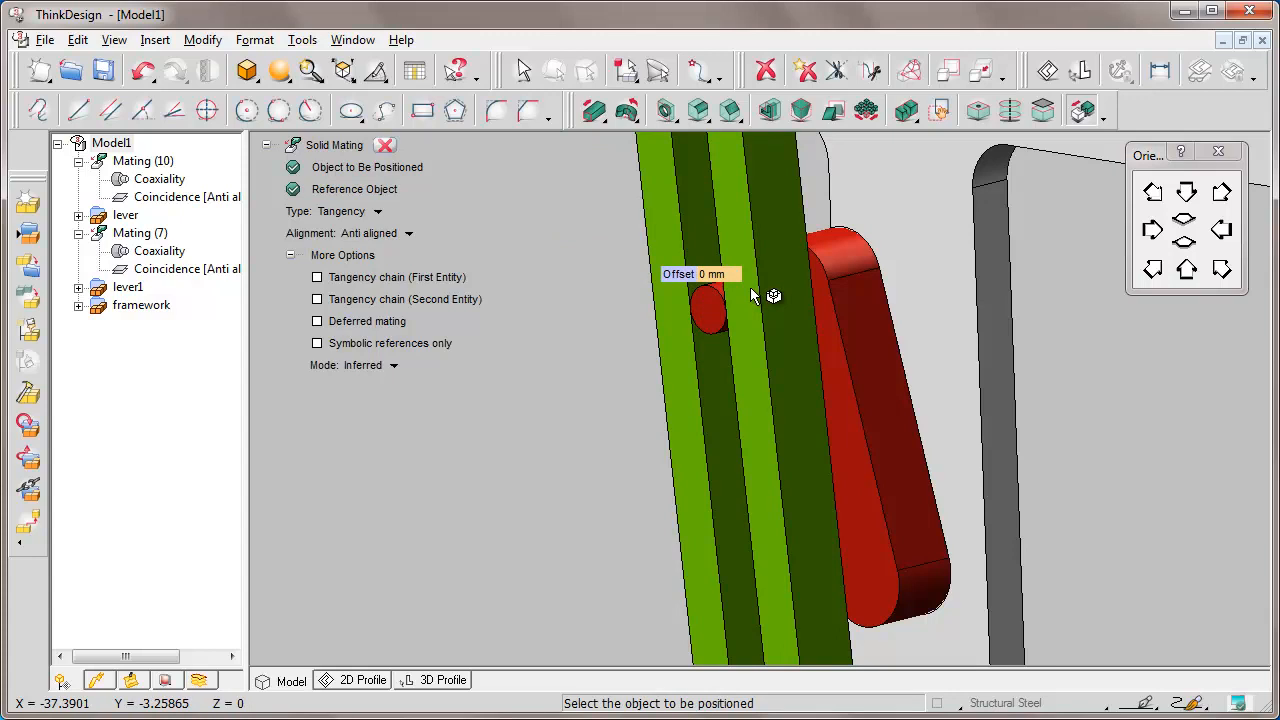
left_click(385, 145)
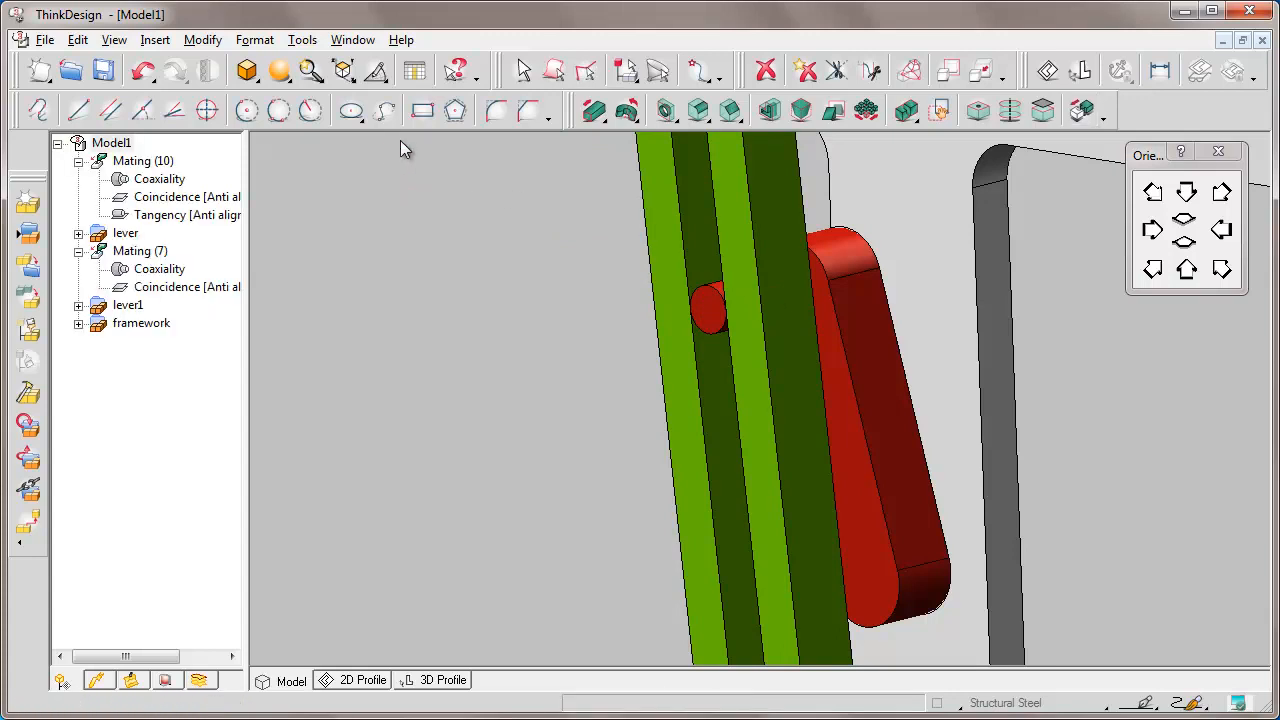
Zoom out and drag the red crank by its pin to confirm the green lever follows.
scroll(400, 140, "down", 3)
scroll(400, 148, "down", 5)
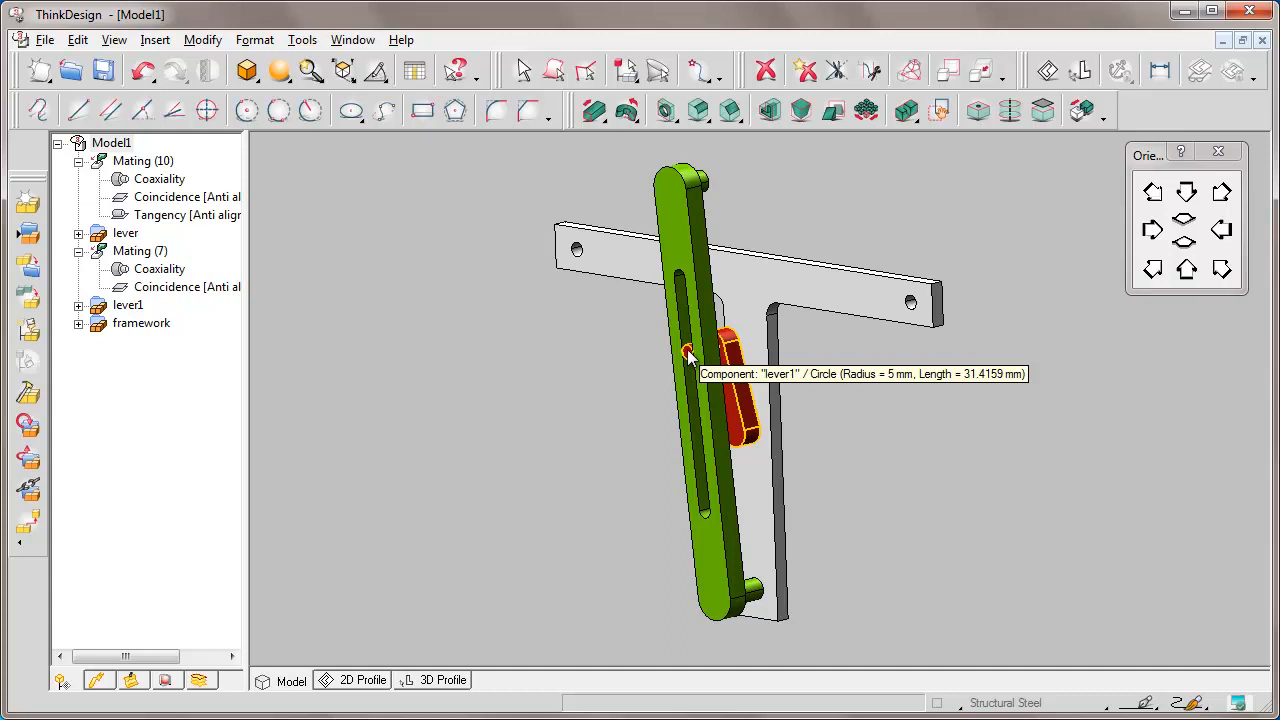
left_click_drag(688, 358, 630, 216)
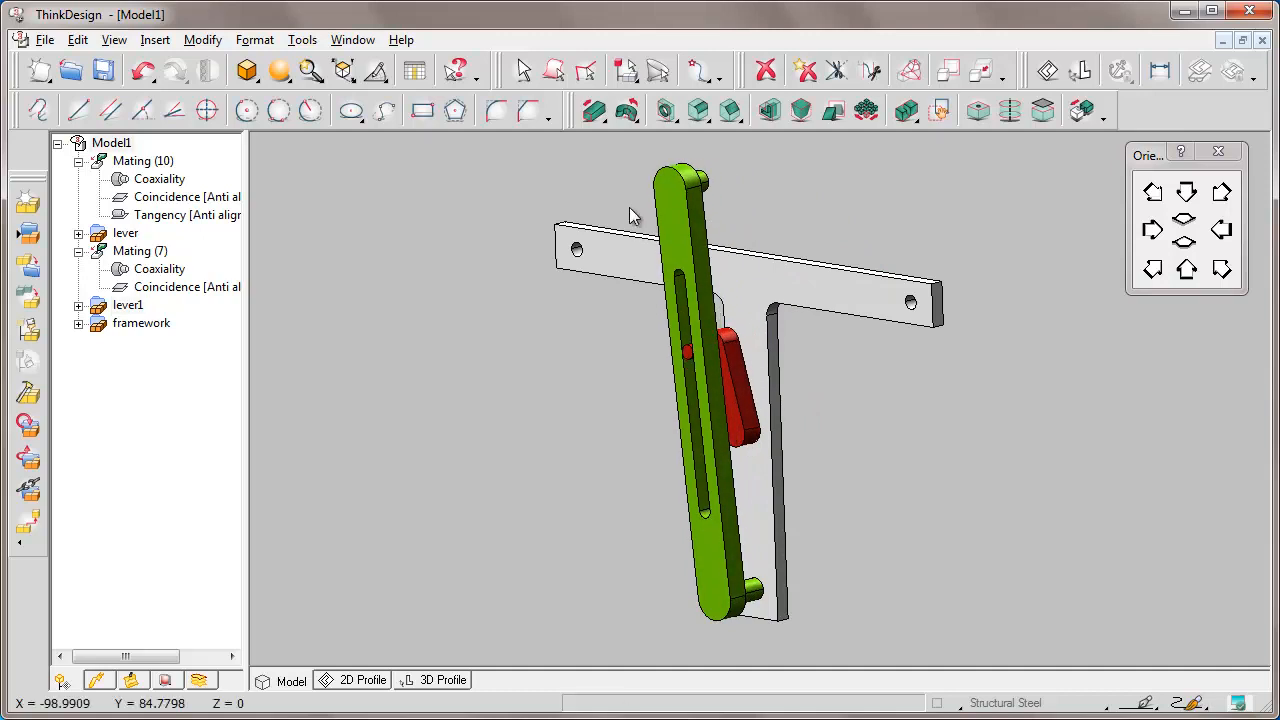
right_click(495, 313)
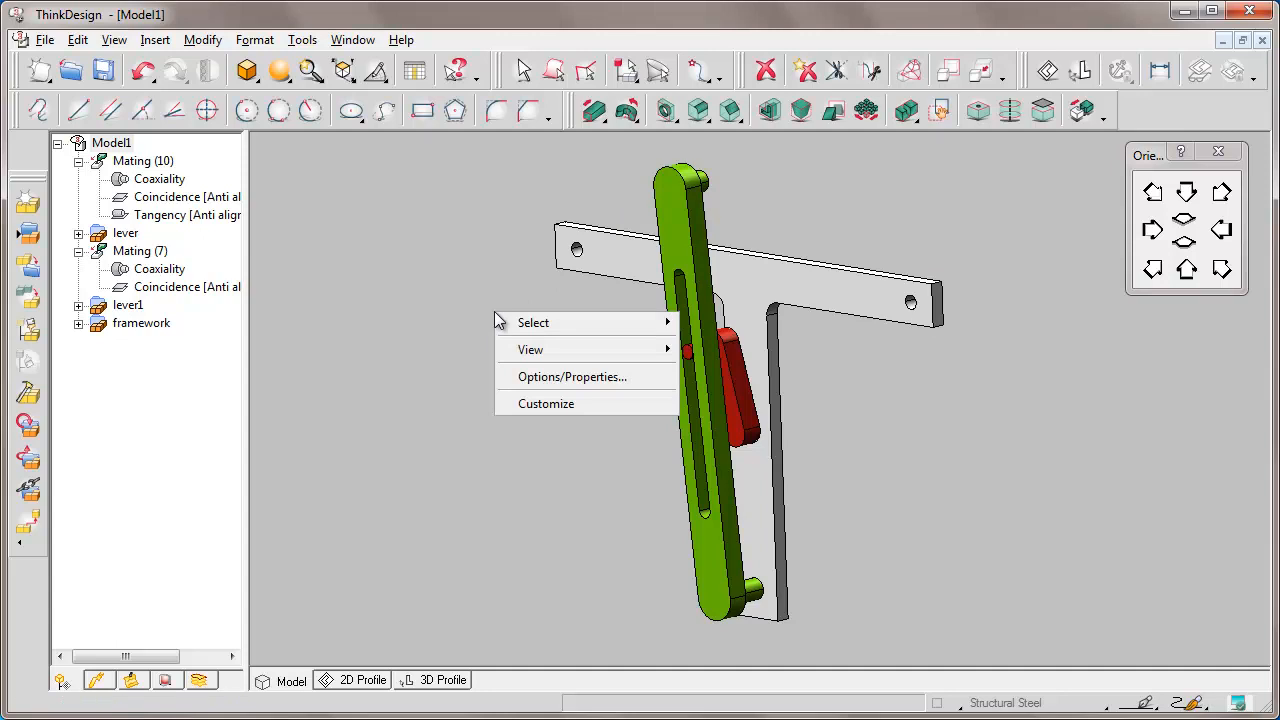
In Options/Properties, set the Clipboard/Drag&Drop preview mode to Dragged entity only.
left_click(612, 378)
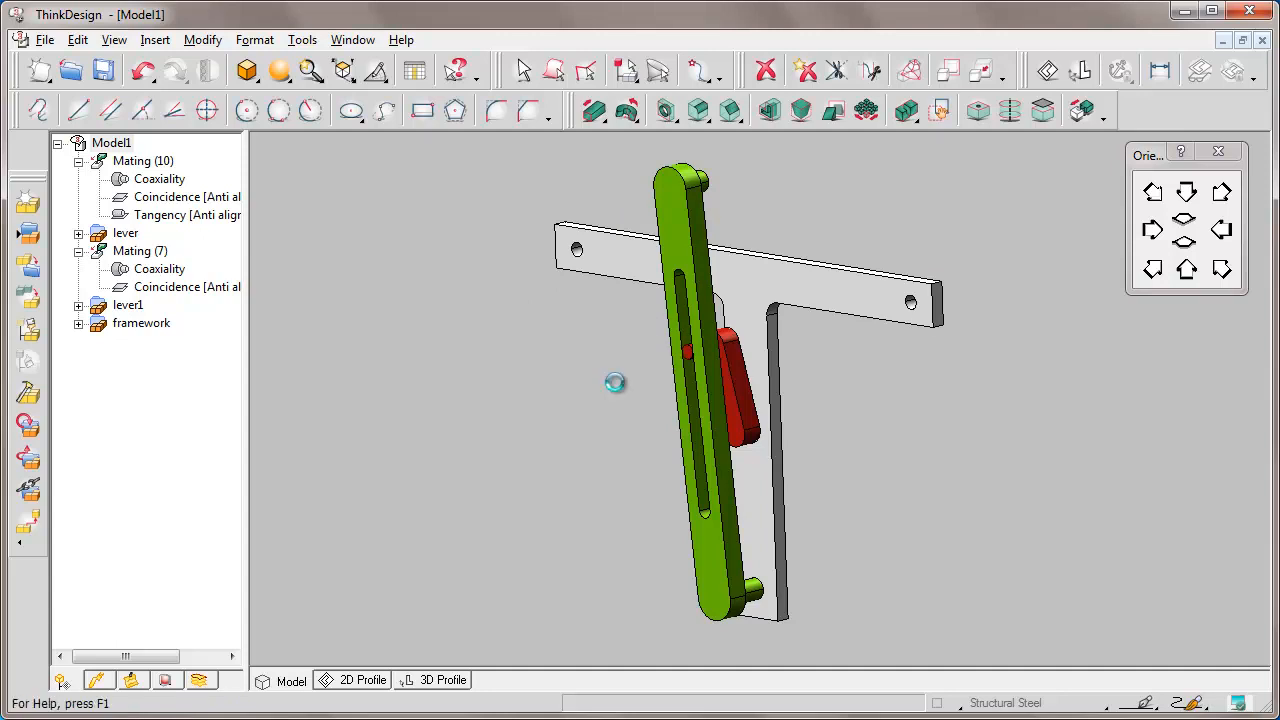
left_click(818, 305)
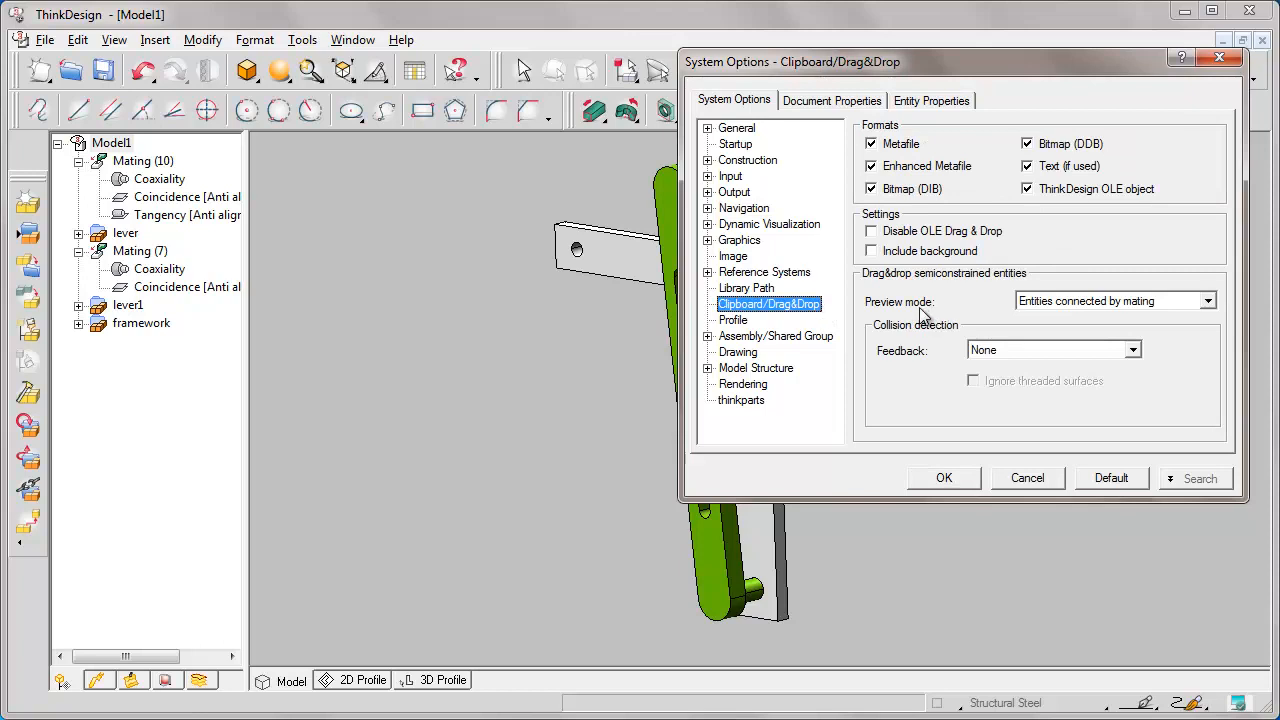
left_click_drag(726, 72, 73, 80)
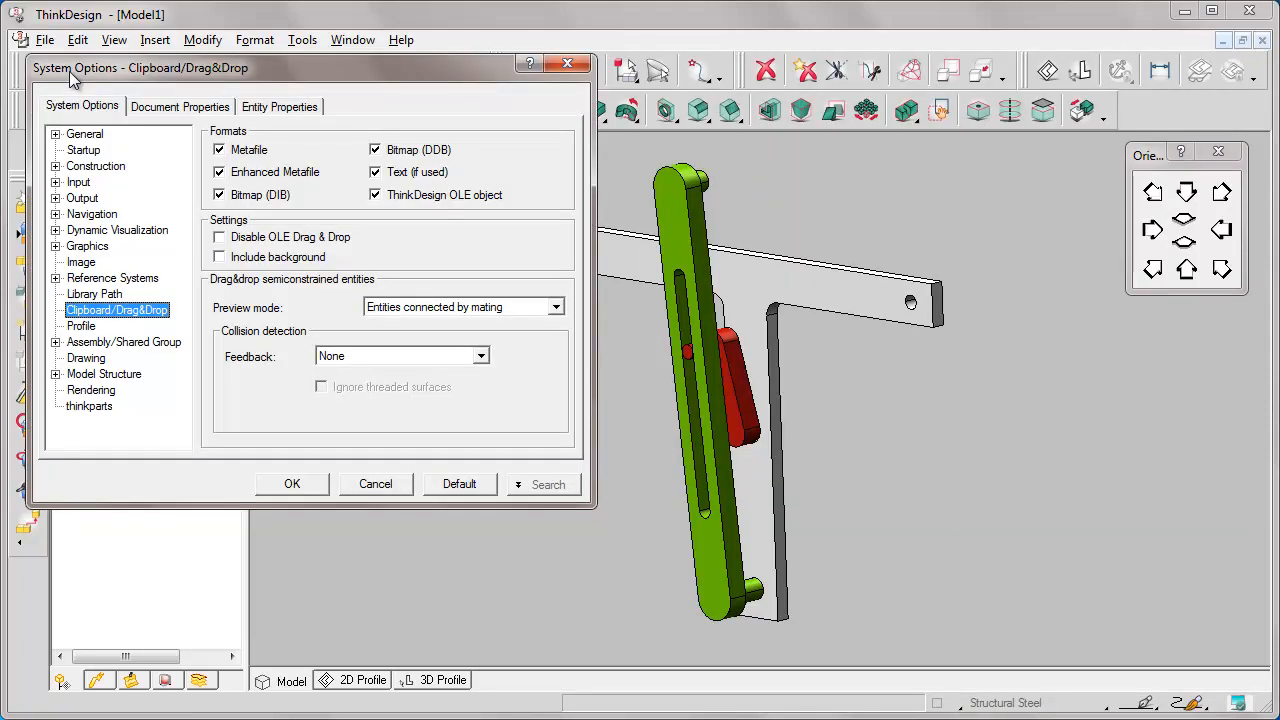
middle_click_drag(757, 447, 909, 445)
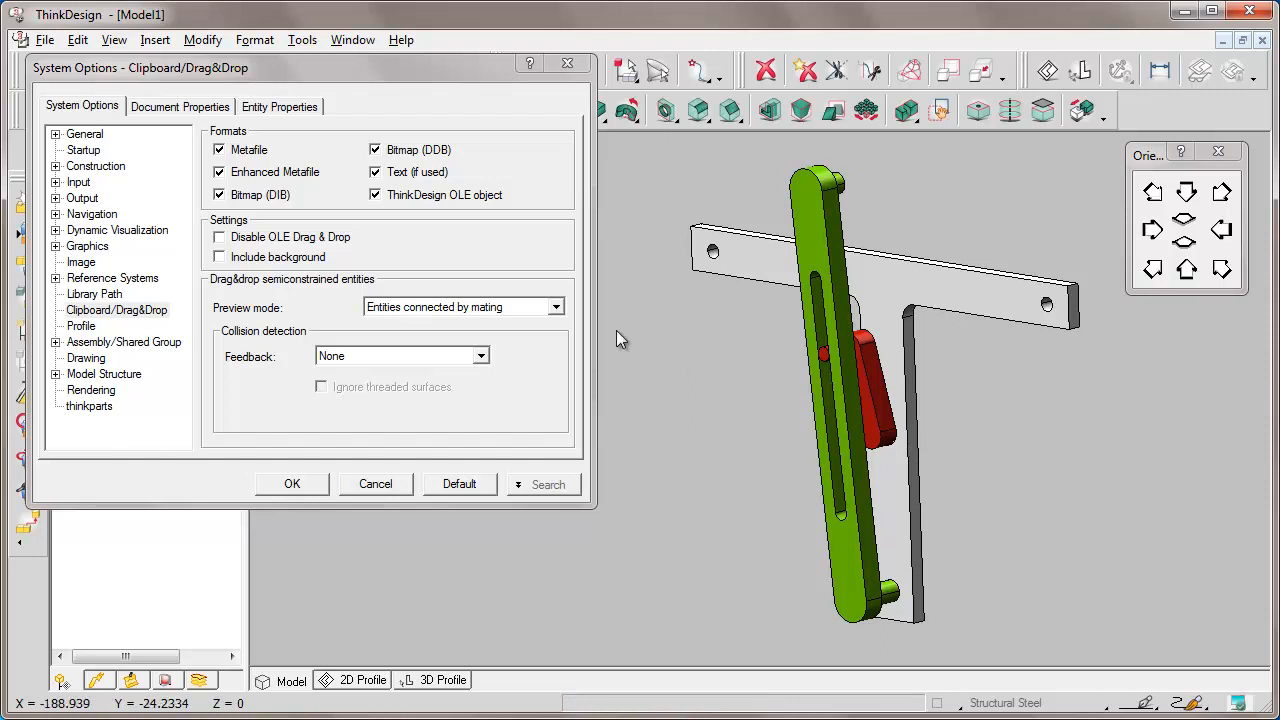
left_click(557, 309)
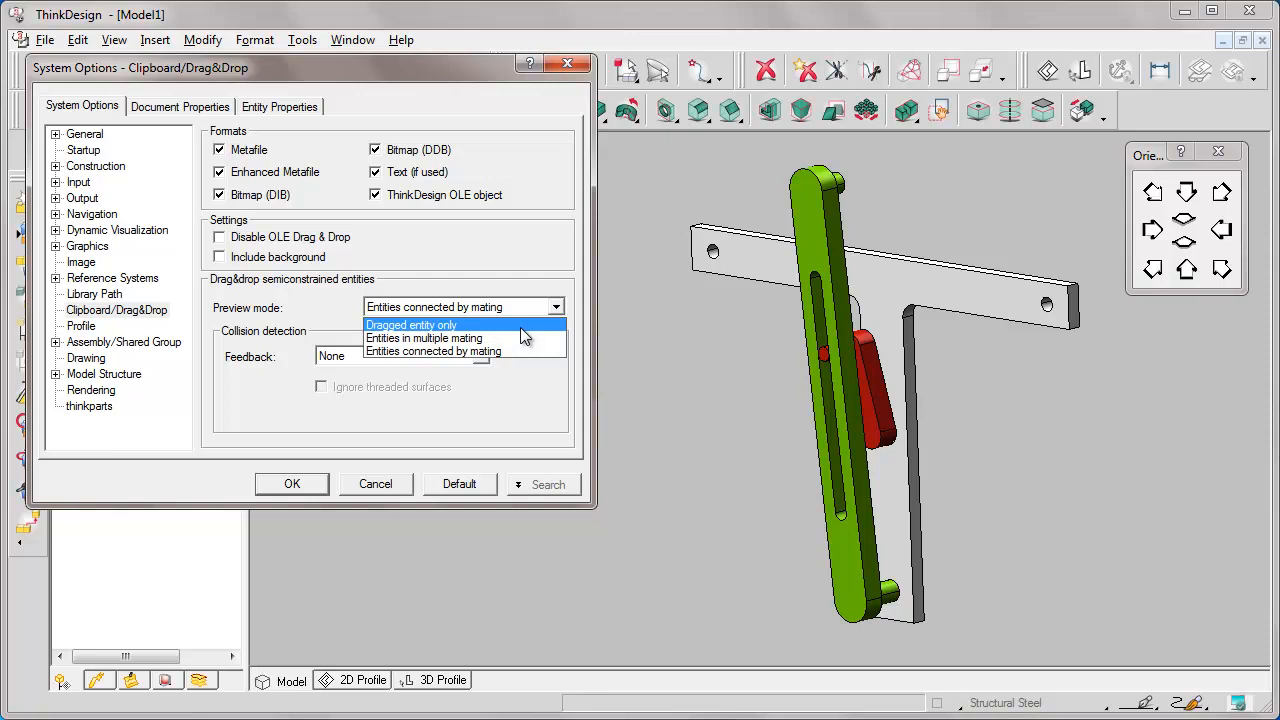
left_click(480, 325)
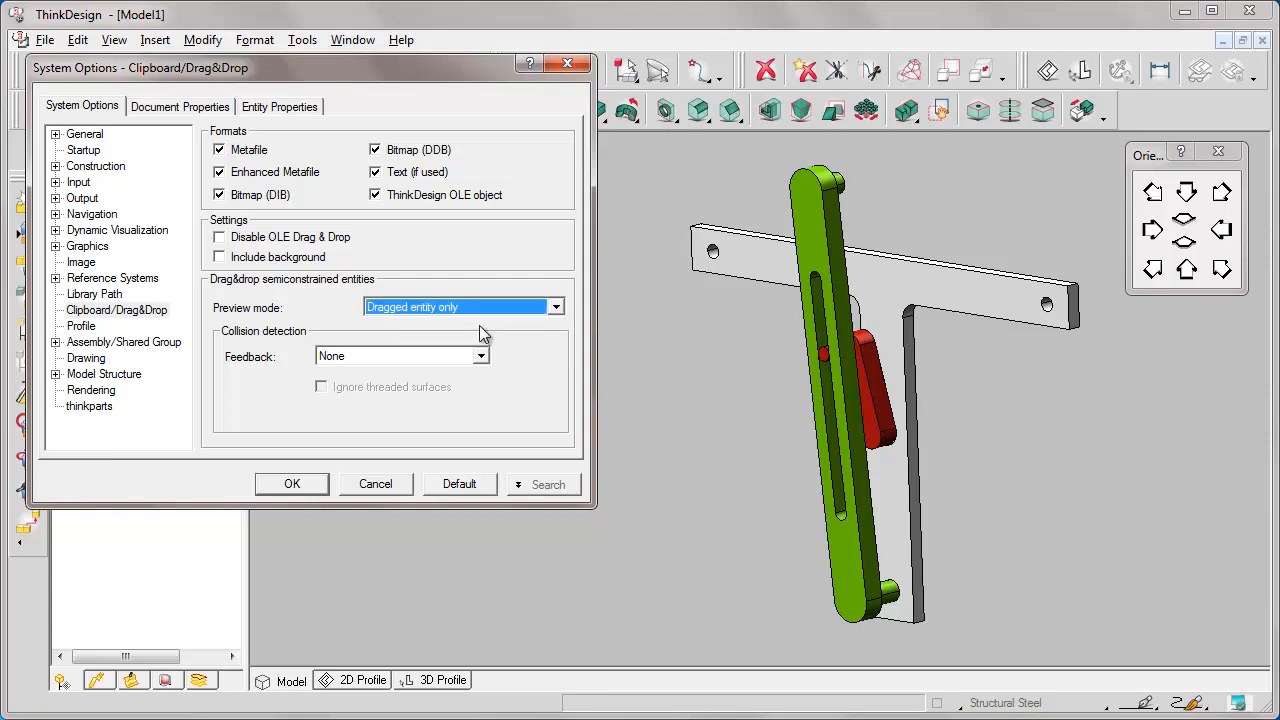
left_click(294, 484)
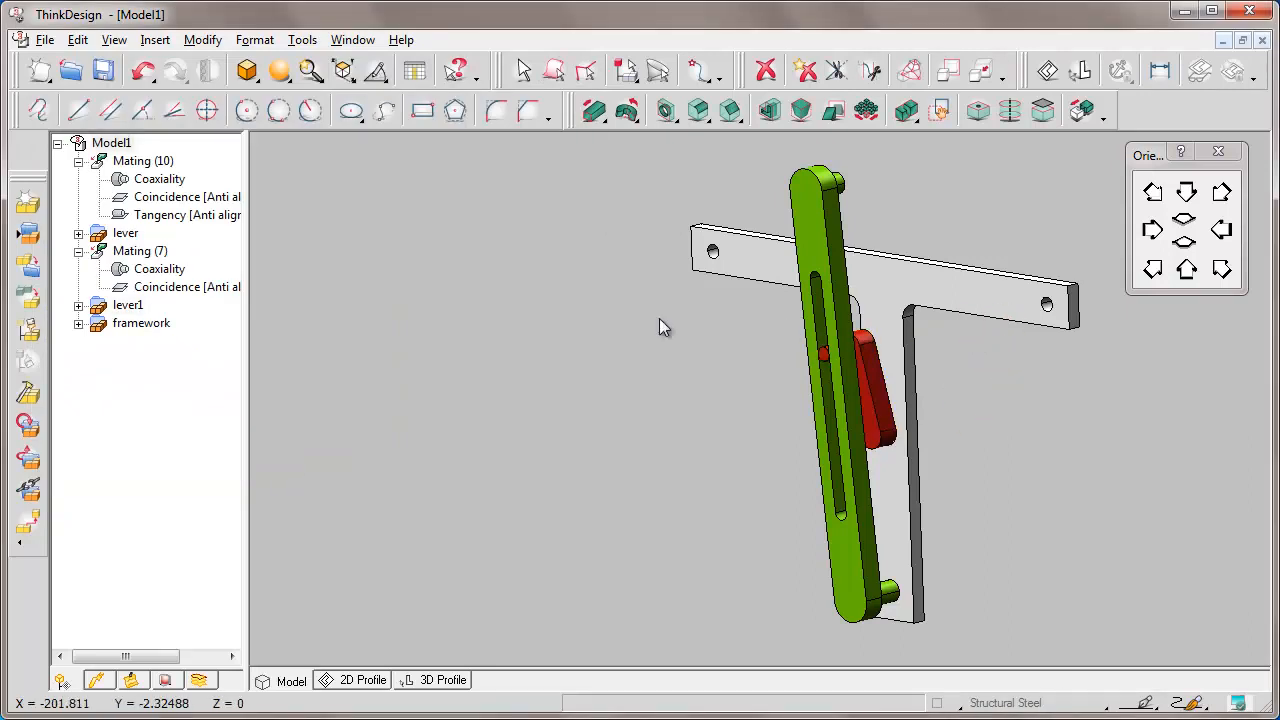
Set the preview mode back to Entities connected by mating, then drag the red crank's pin.
right_click(515, 317)
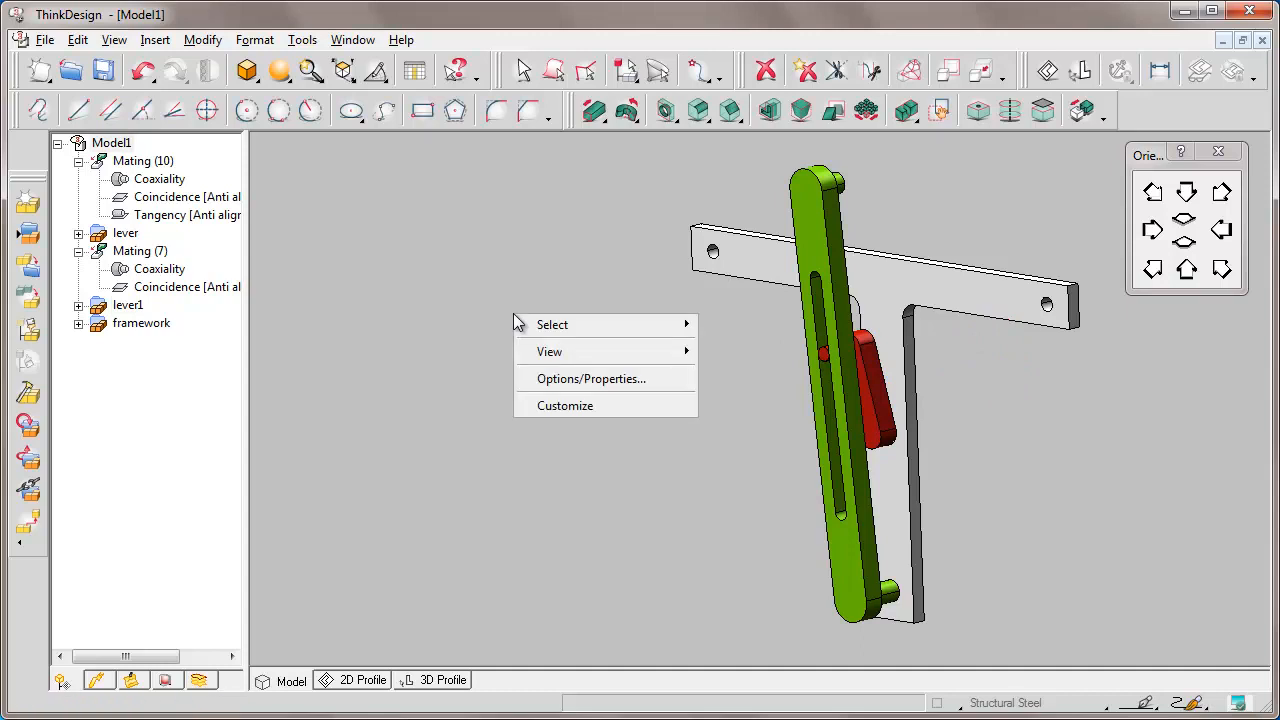
left_click(634, 384)
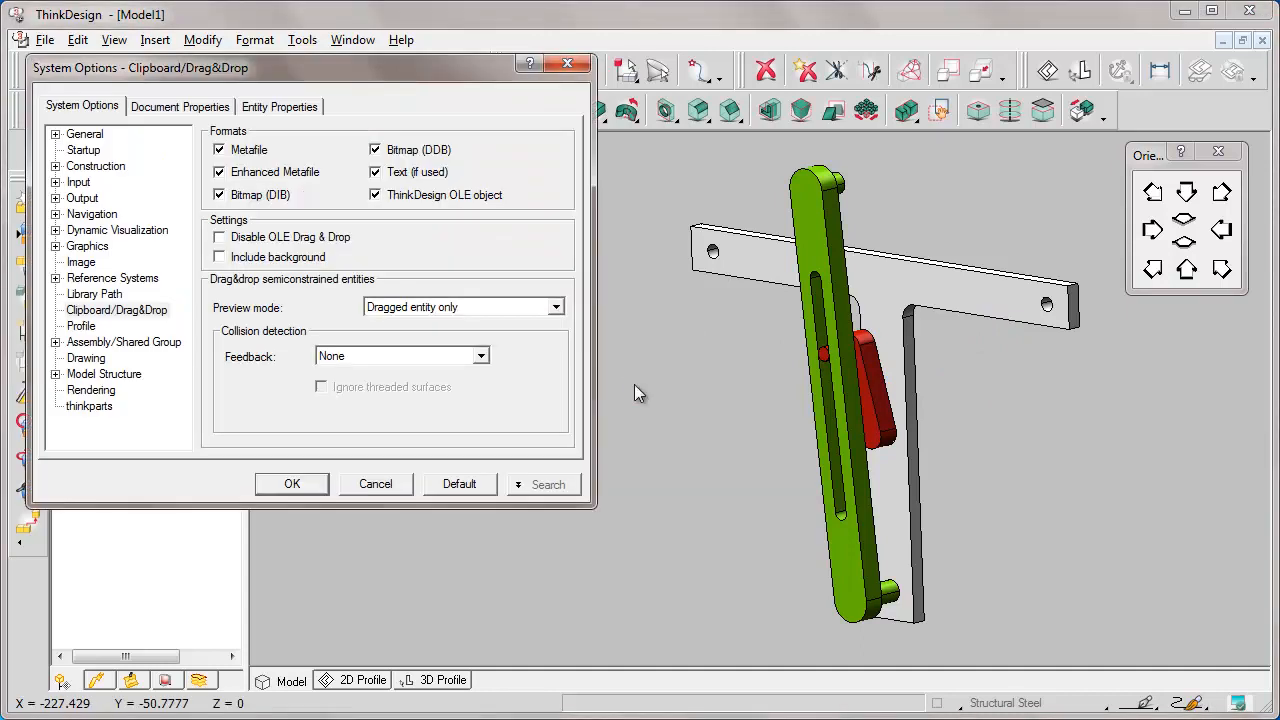
left_click(555, 307)
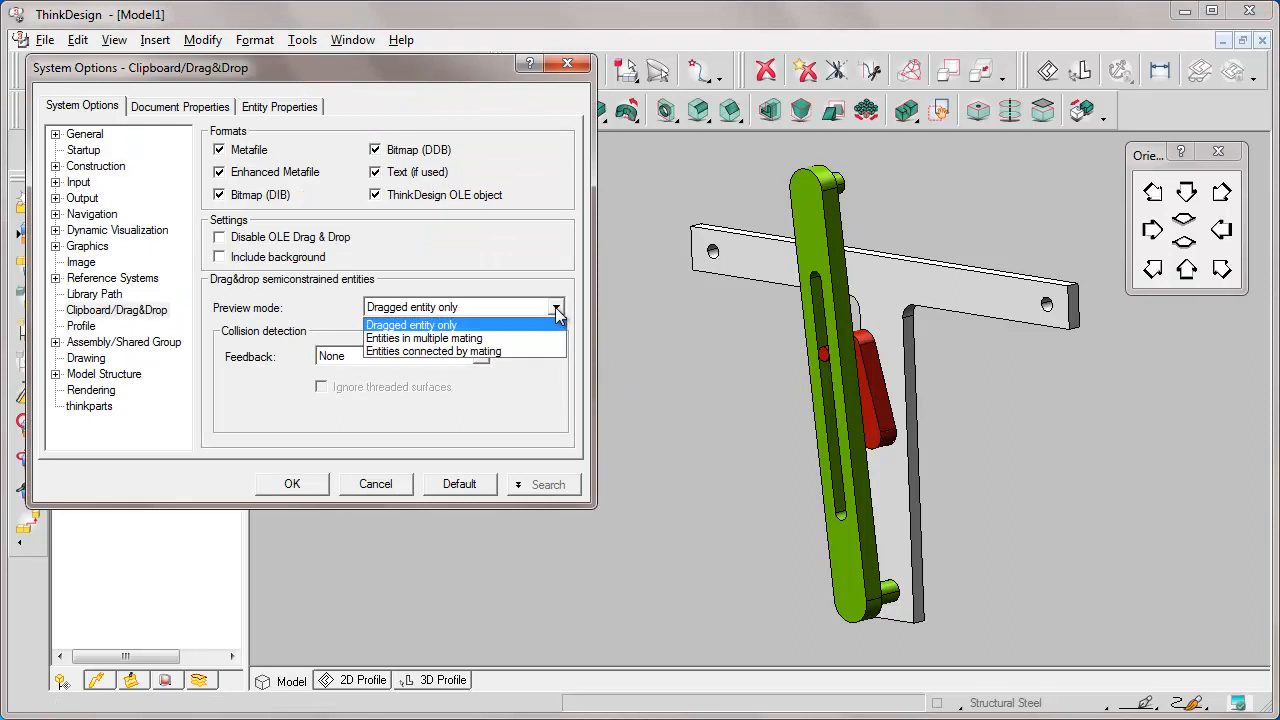
left_click(521, 352)
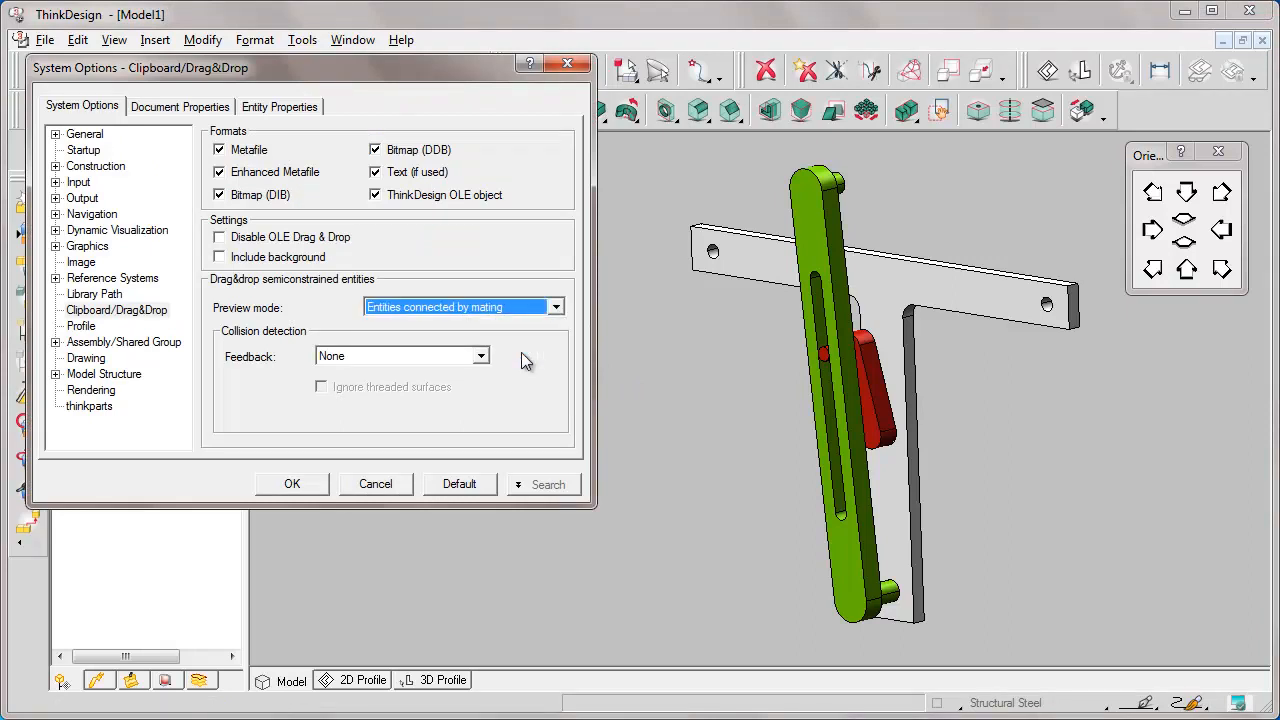
left_click(293, 484)
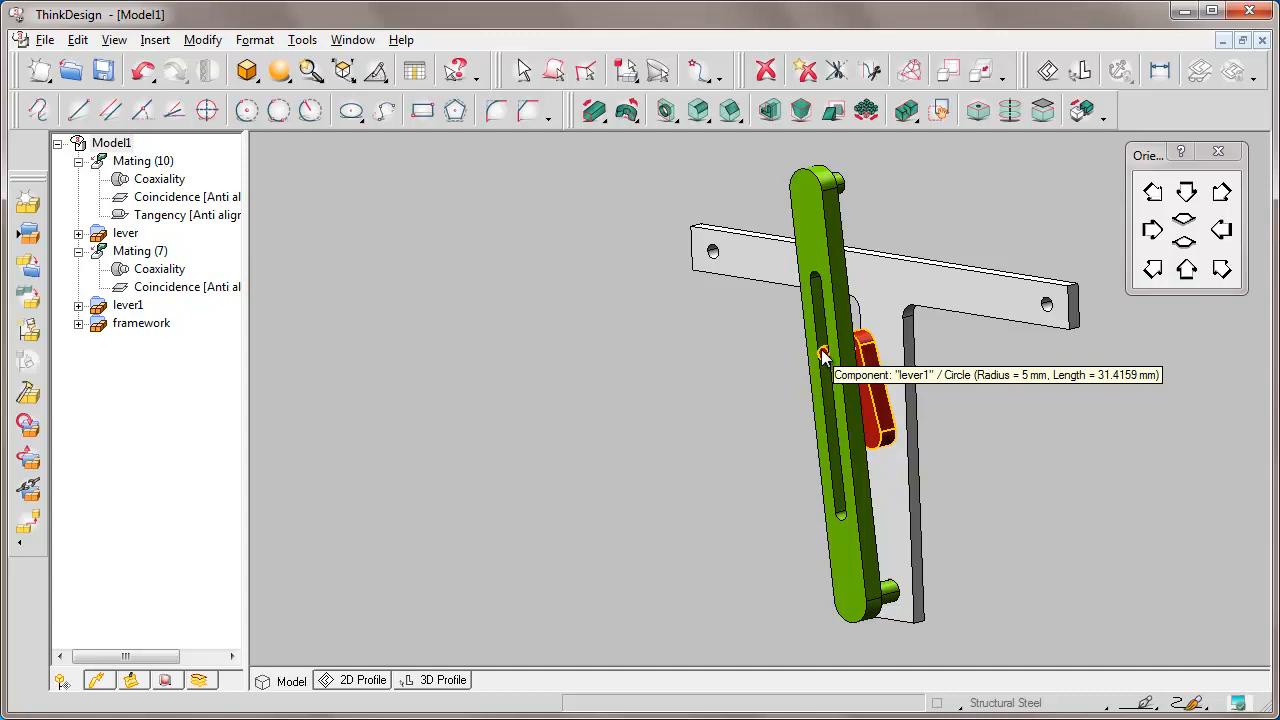
left_click_drag(824, 355, 767, 218)
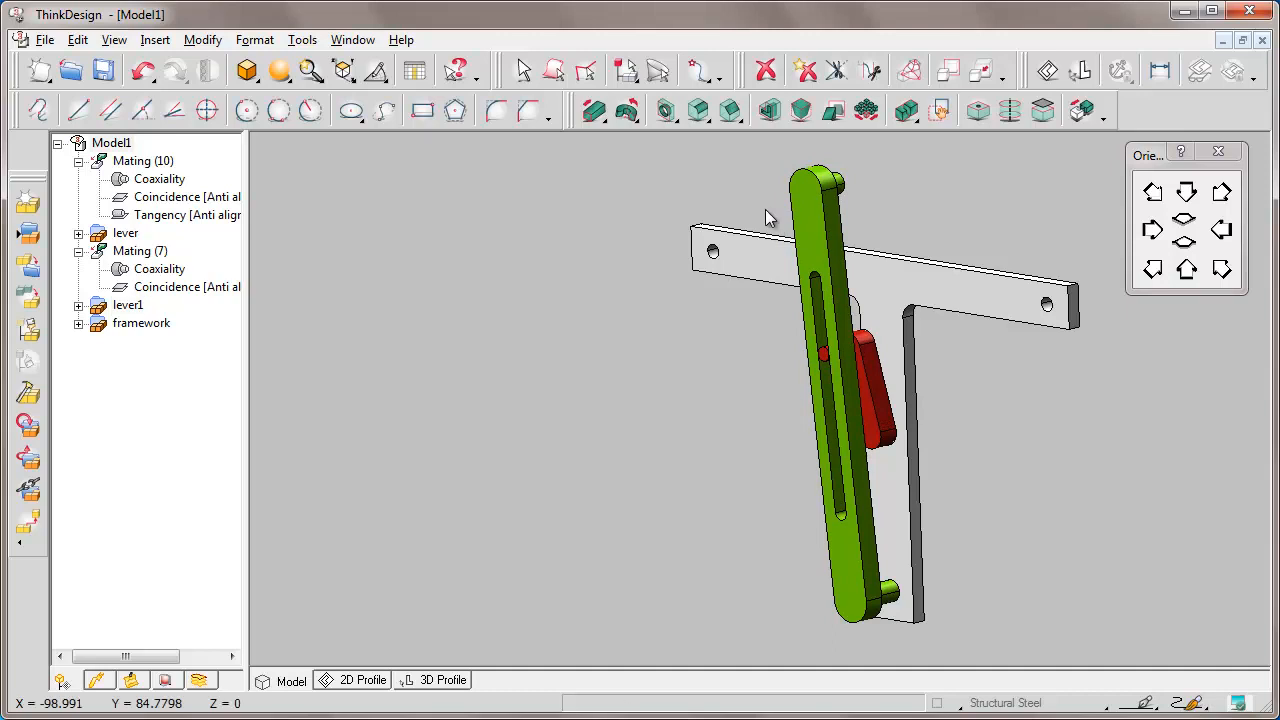
Insert guide.e3 as an X-Reference component, placed above the T-shaped frame.
left_click(155, 40)
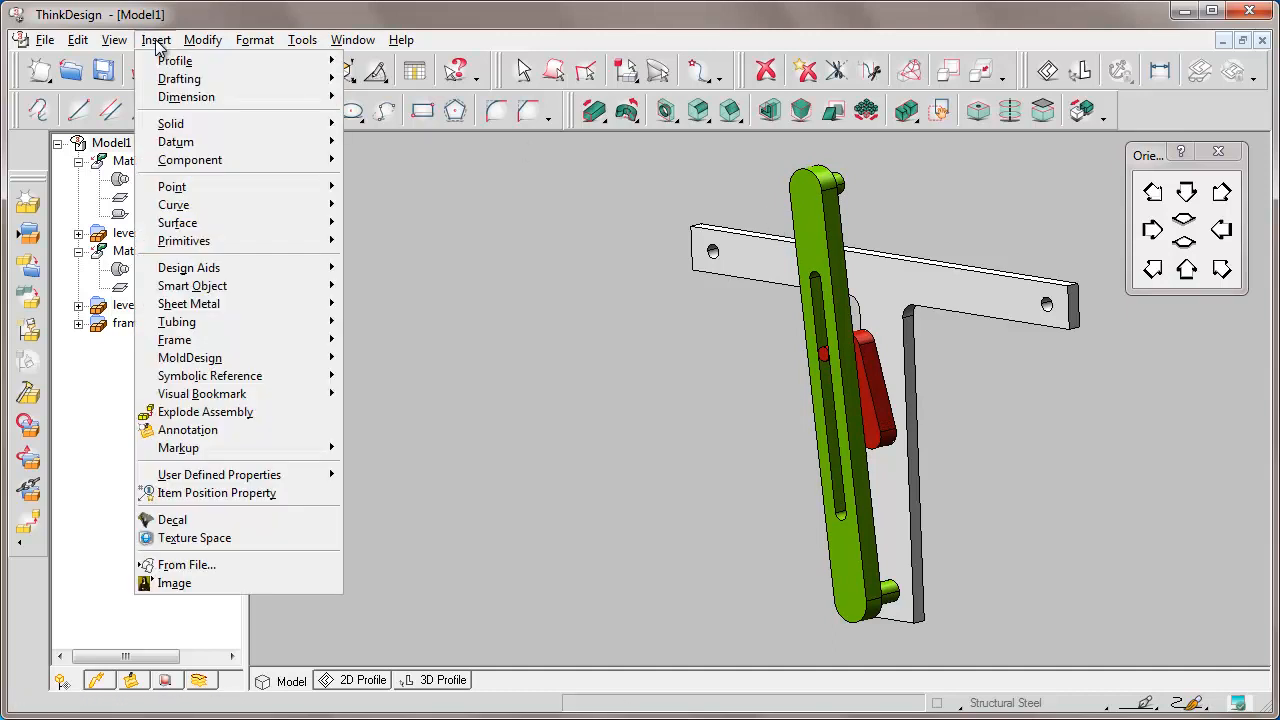
mouse_move(239, 162)
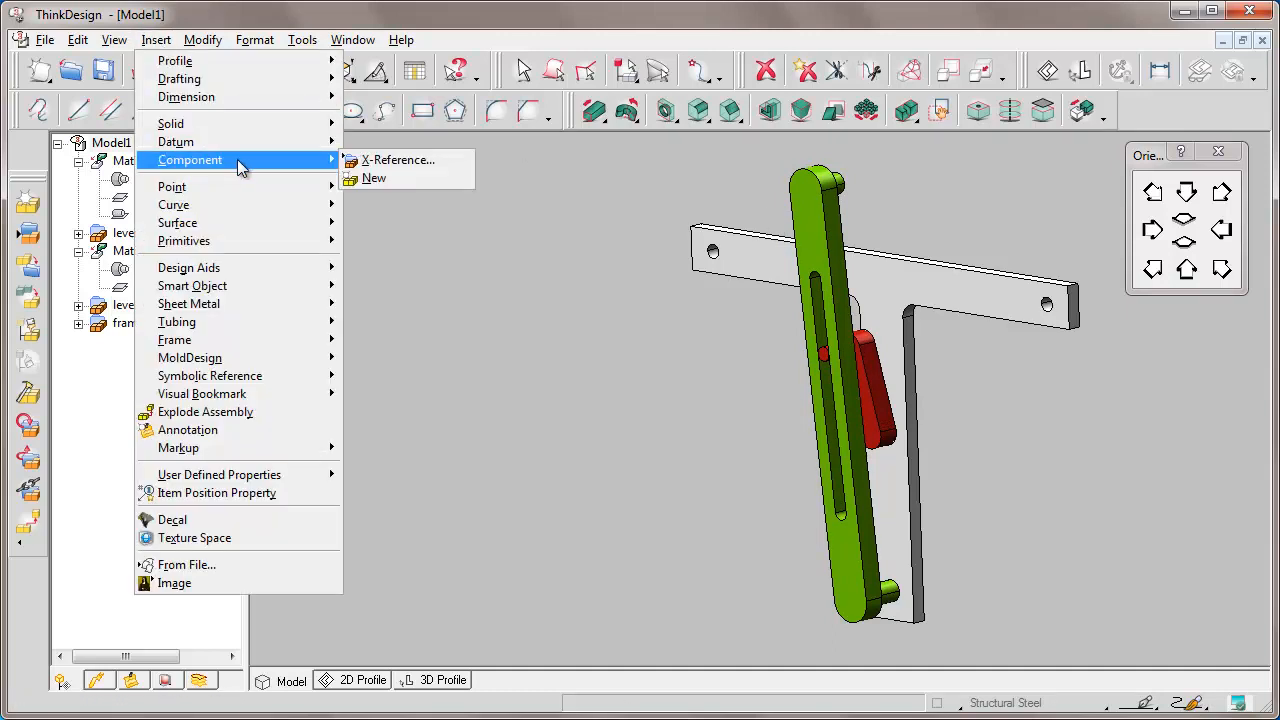
left_click(406, 160)
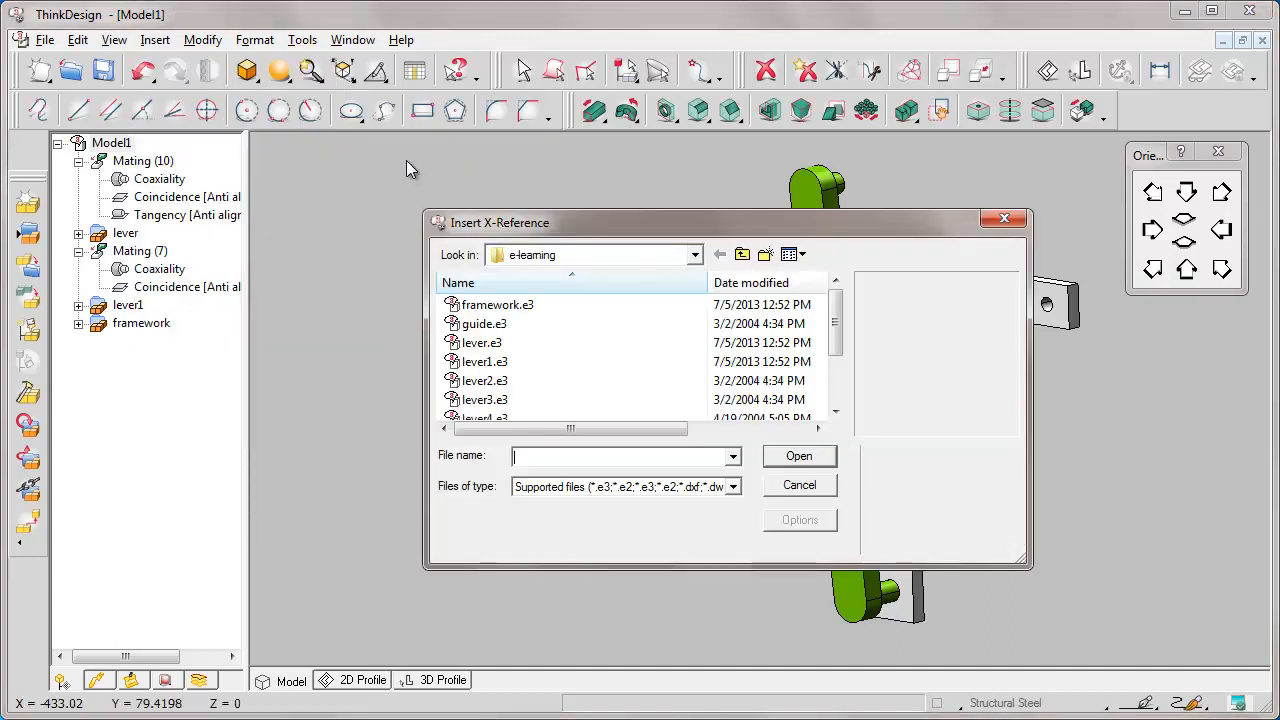
type("guide.e3")
left_click(799, 456)
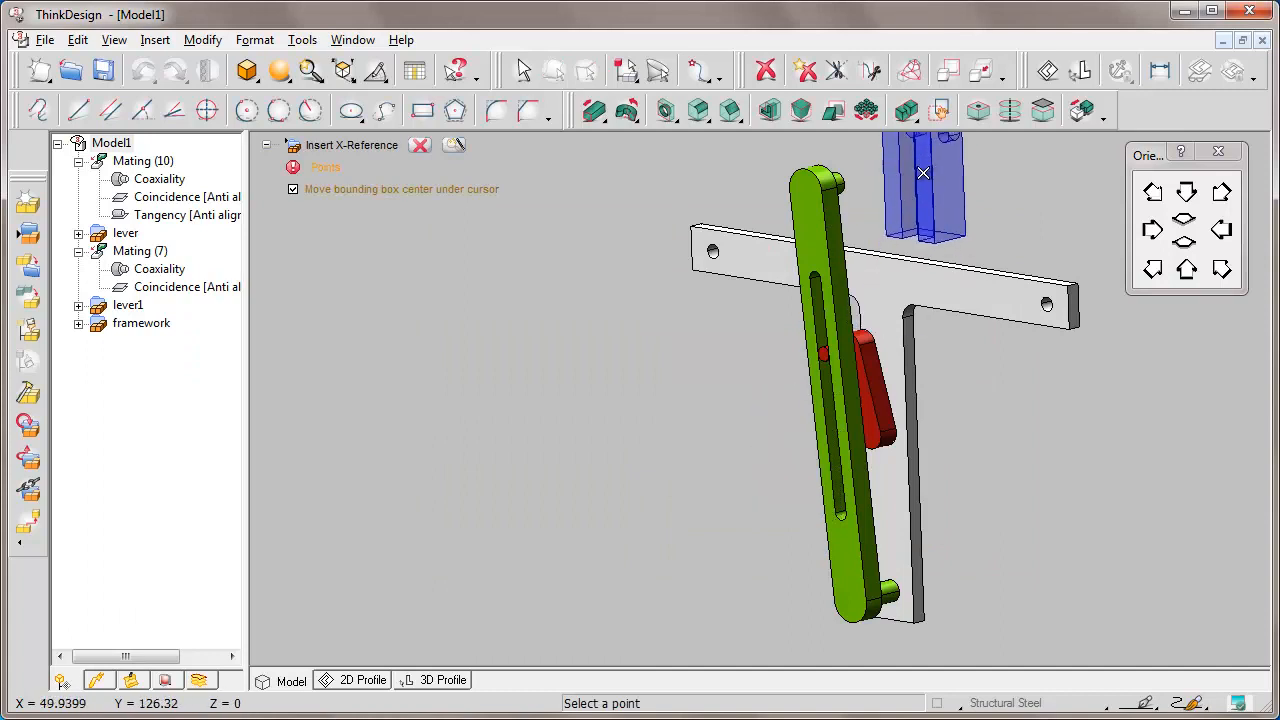
left_click(924, 173)
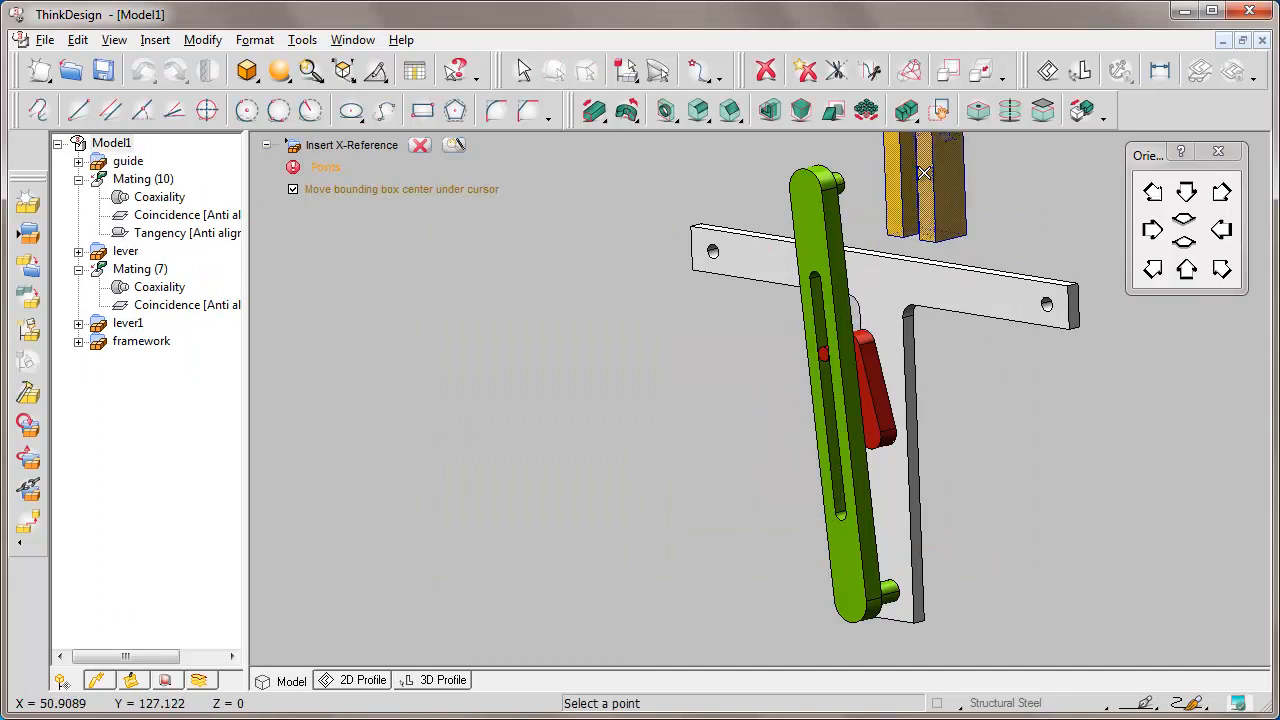
left_click(419, 145)
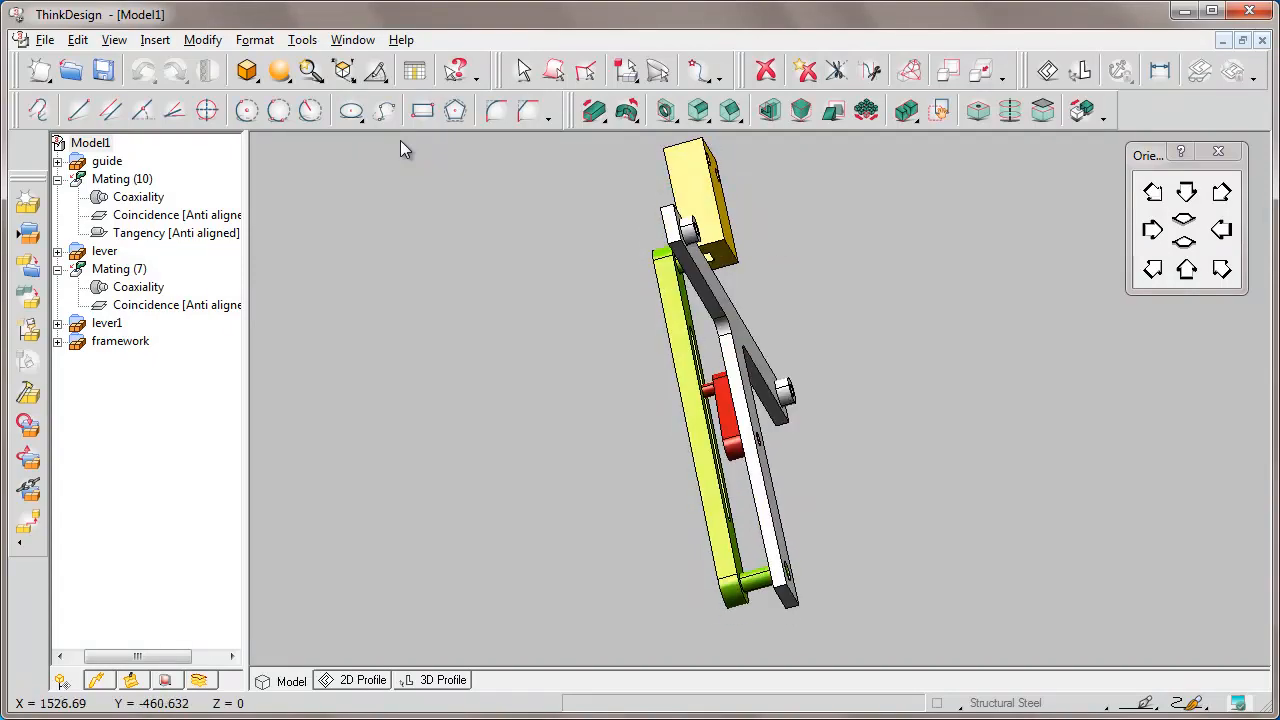
Zoom in on the guide and start a Solid Mating with the guide face as the part to position.
left_click(631, 200)
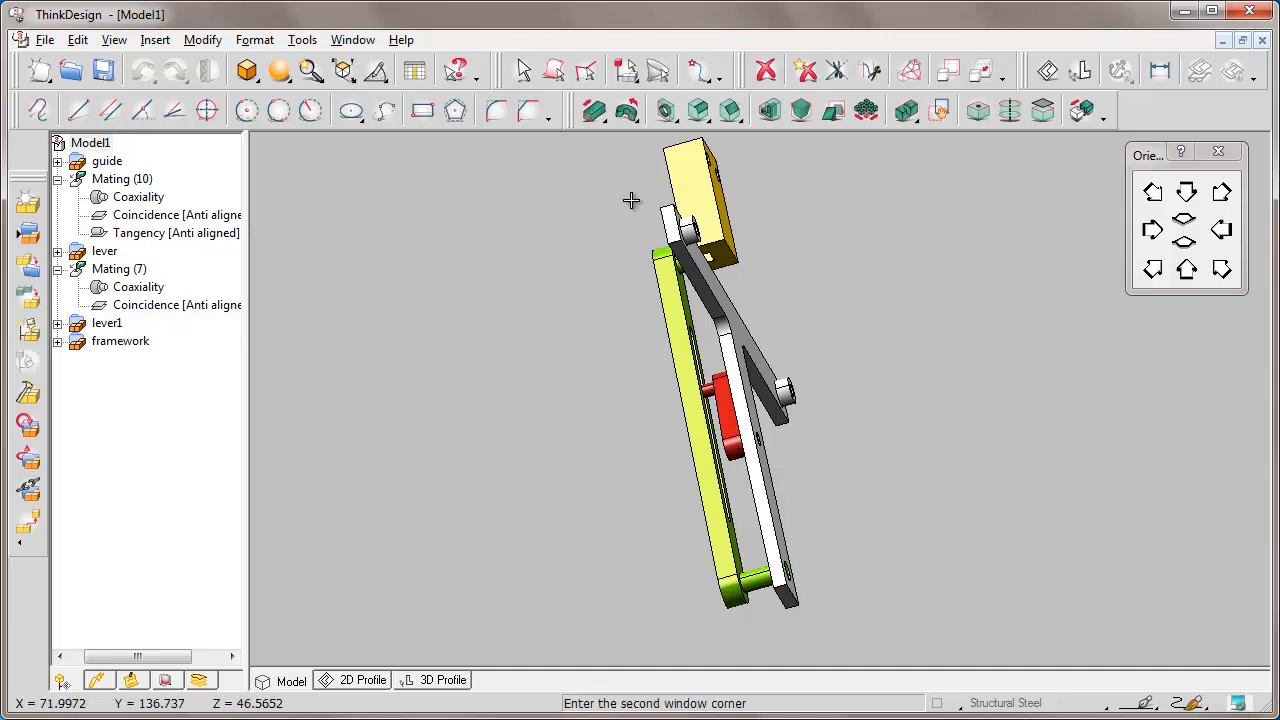
left_click(775, 294)
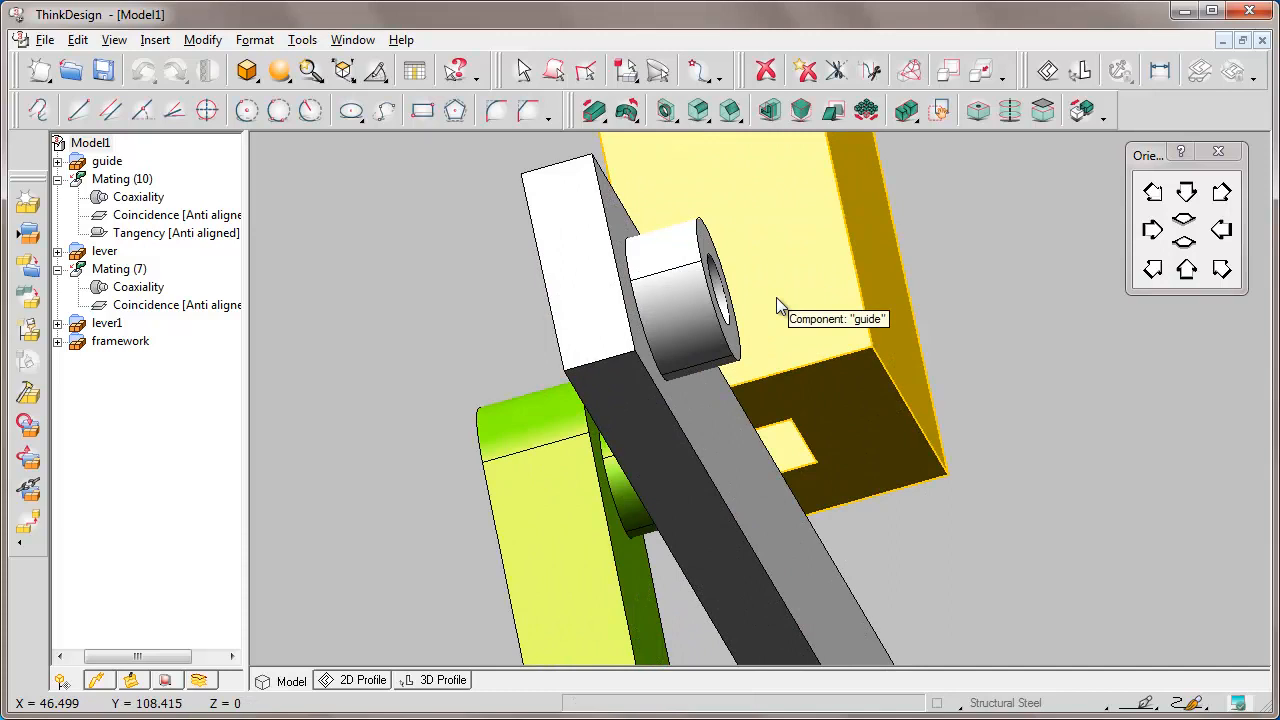
left_click(1083, 111)
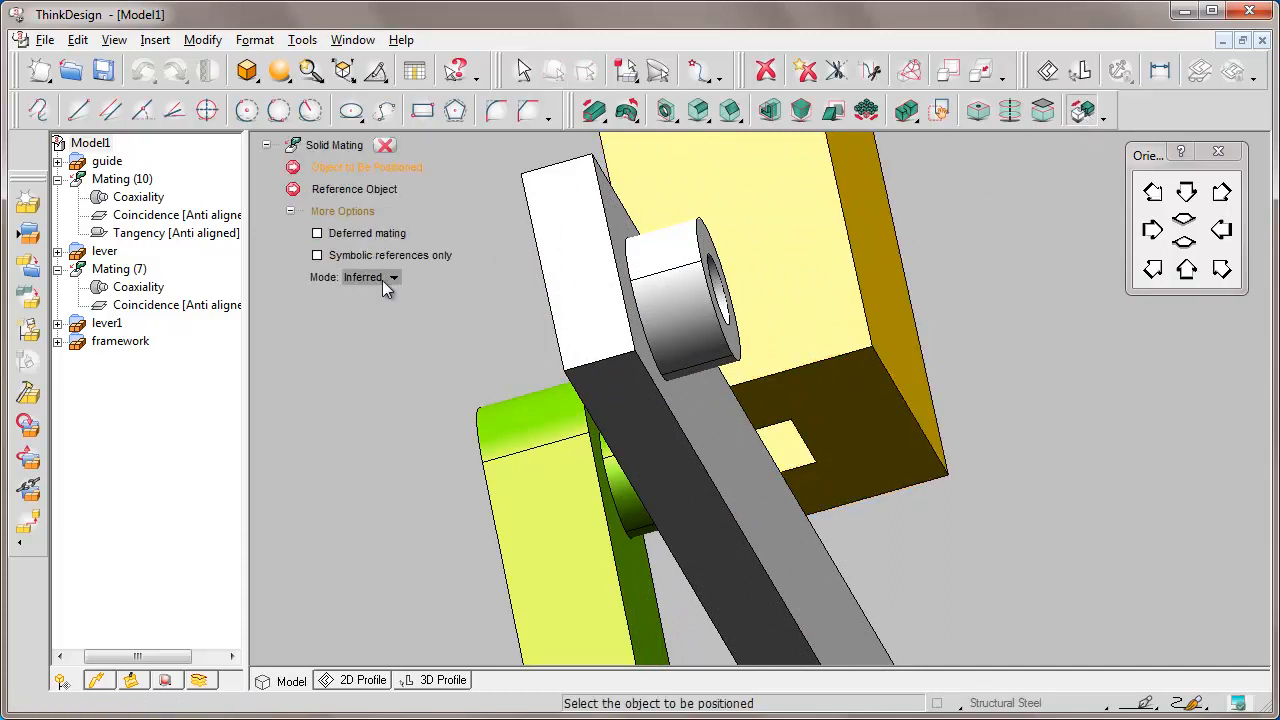
left_click(894, 417)
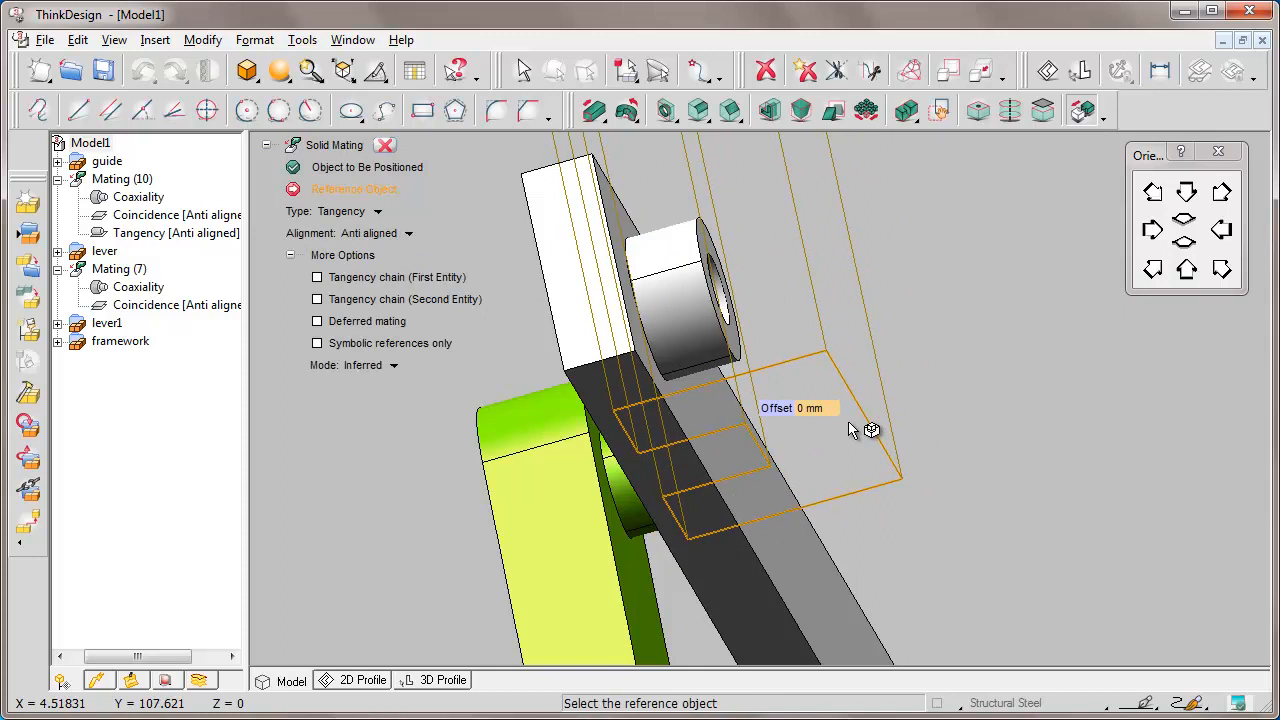
key("Right")
key("Right")
key("Right")
key("Right")
key("Right")
key("Right")
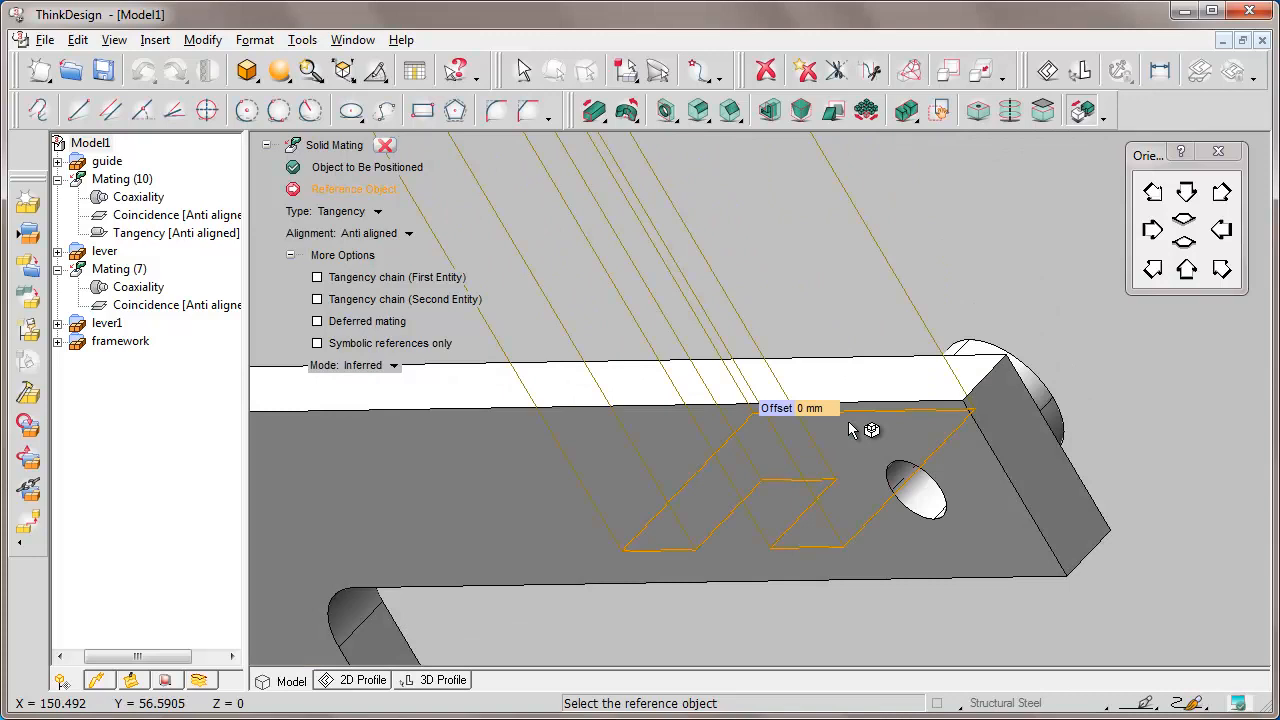
Make it a Coincidence with the crossbar's top face at 0 mm offset.
left_click(384, 215)
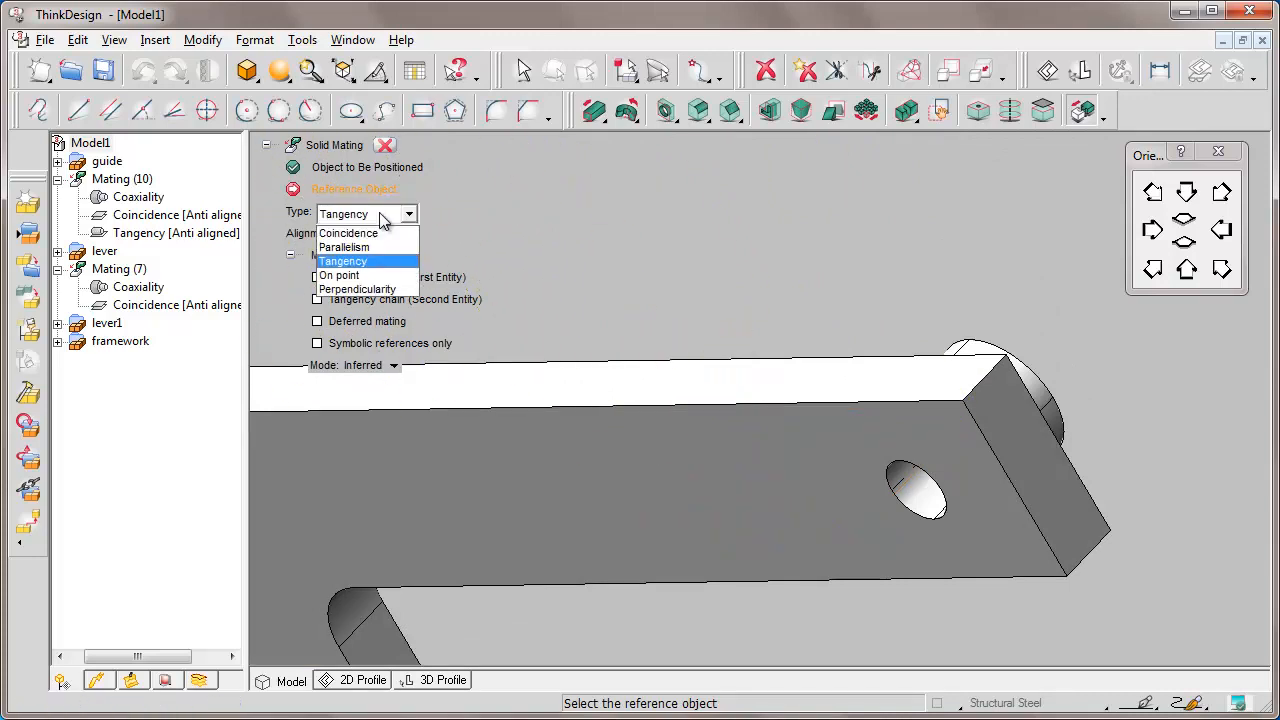
left_click(376, 233)
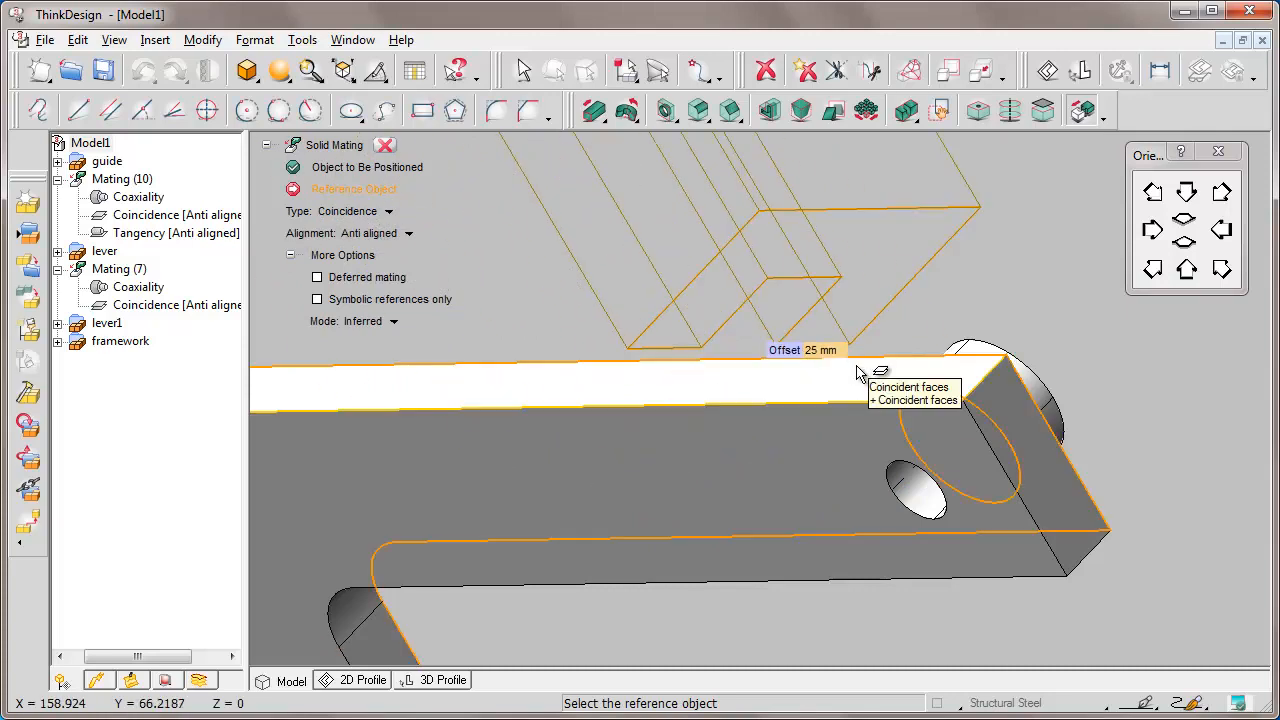
left_click(896, 372)
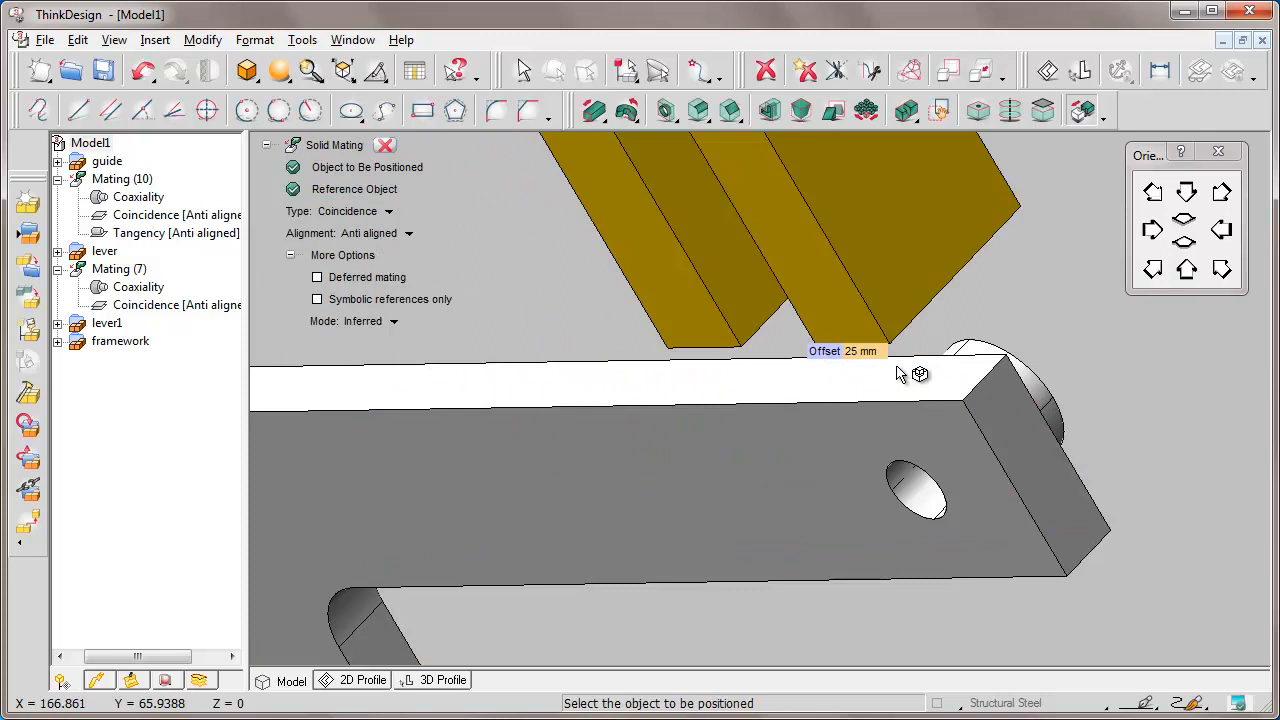
left_click(852, 352)
key("BackSpace")
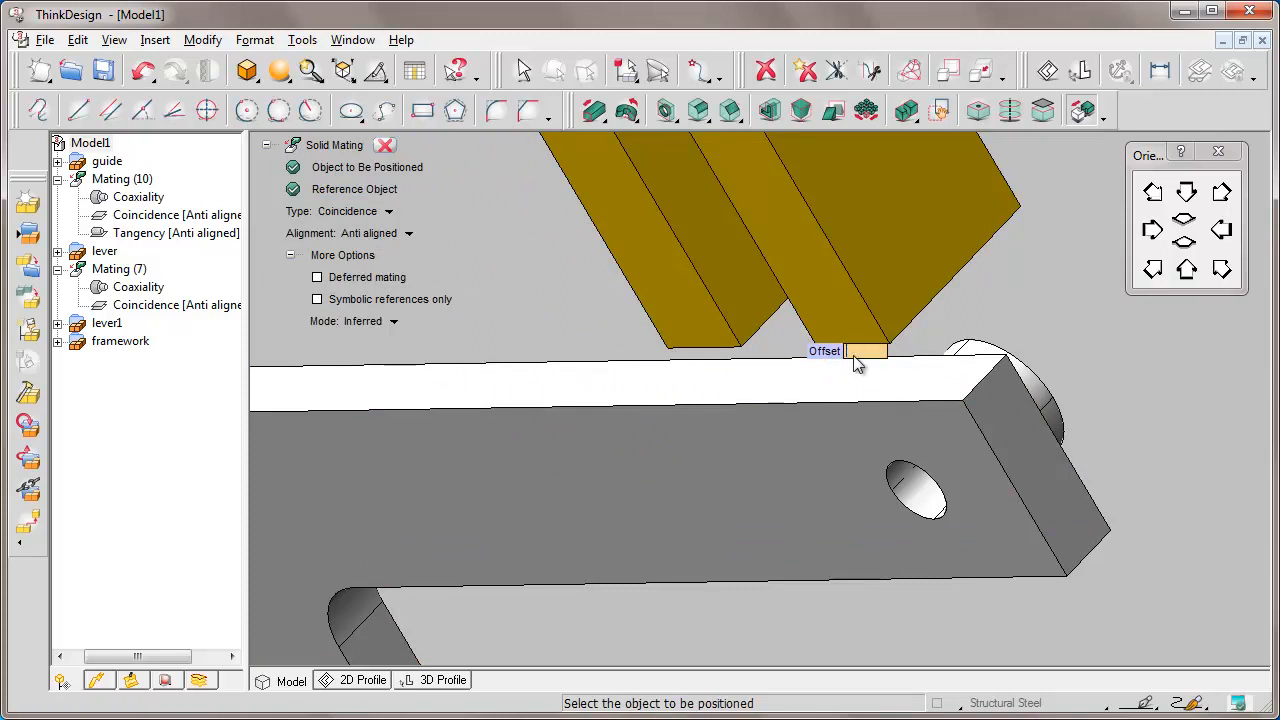
type("0")
key("Return")
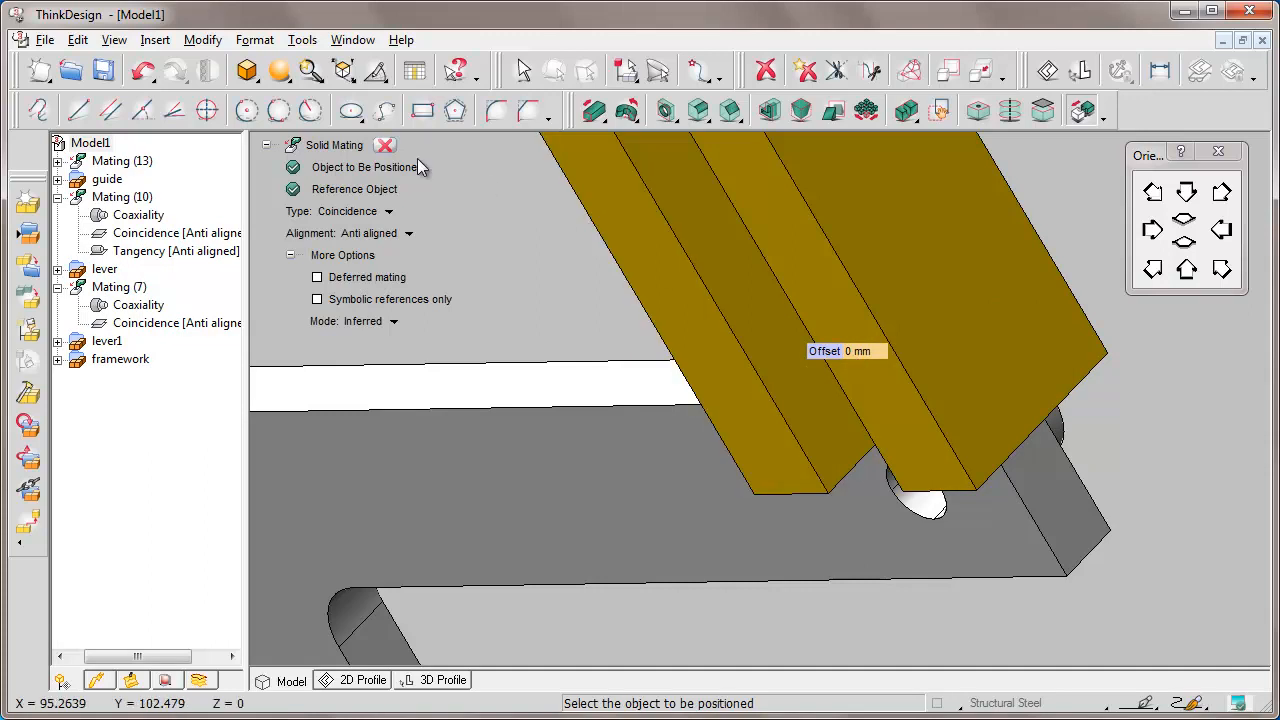
left_click(385, 146)
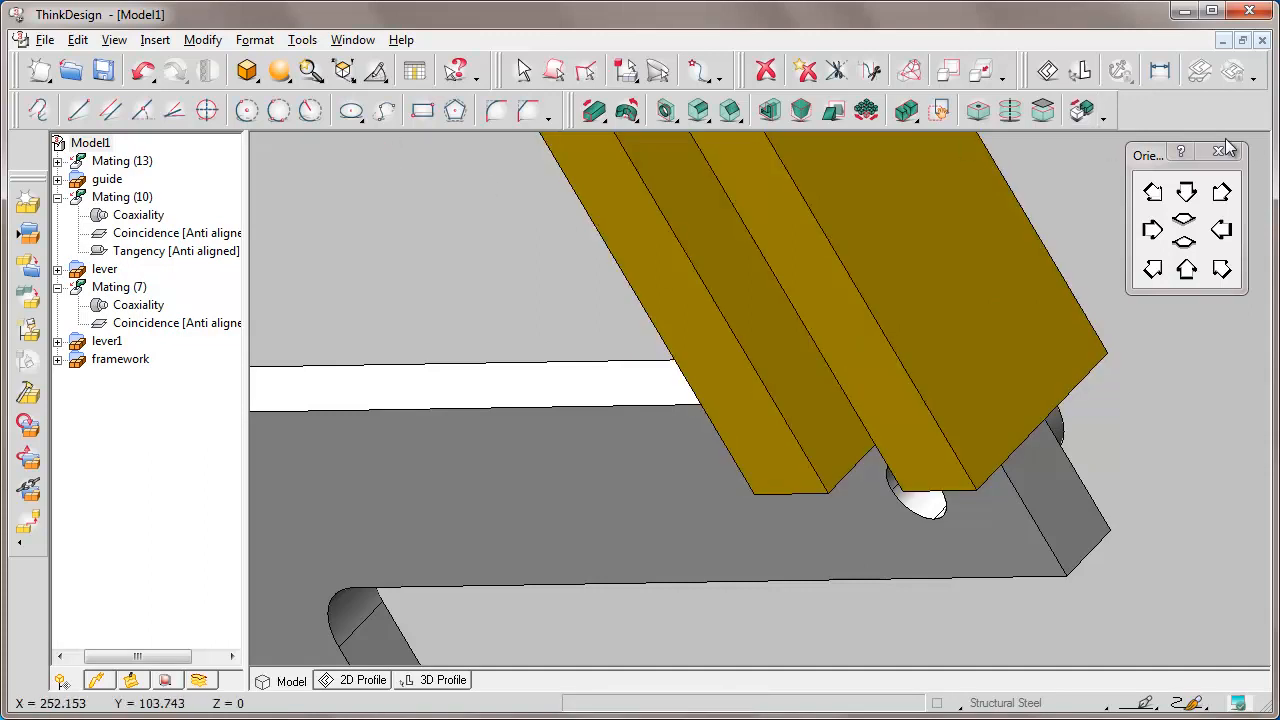
Slide the guide block left along the crossbar and back to its right end.
scroll(1248, 139, "down", 3)
scroll(1253, 147, "down", 3)
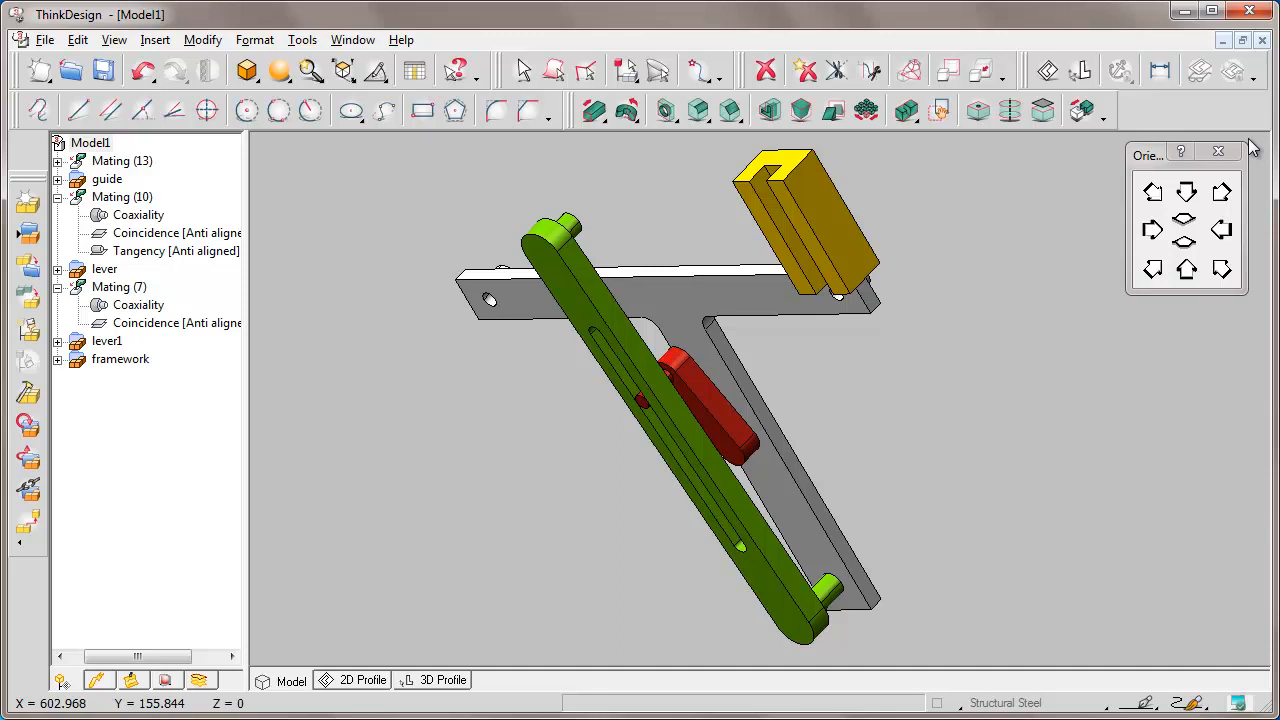
left_click_drag(743, 192, 578, 193)
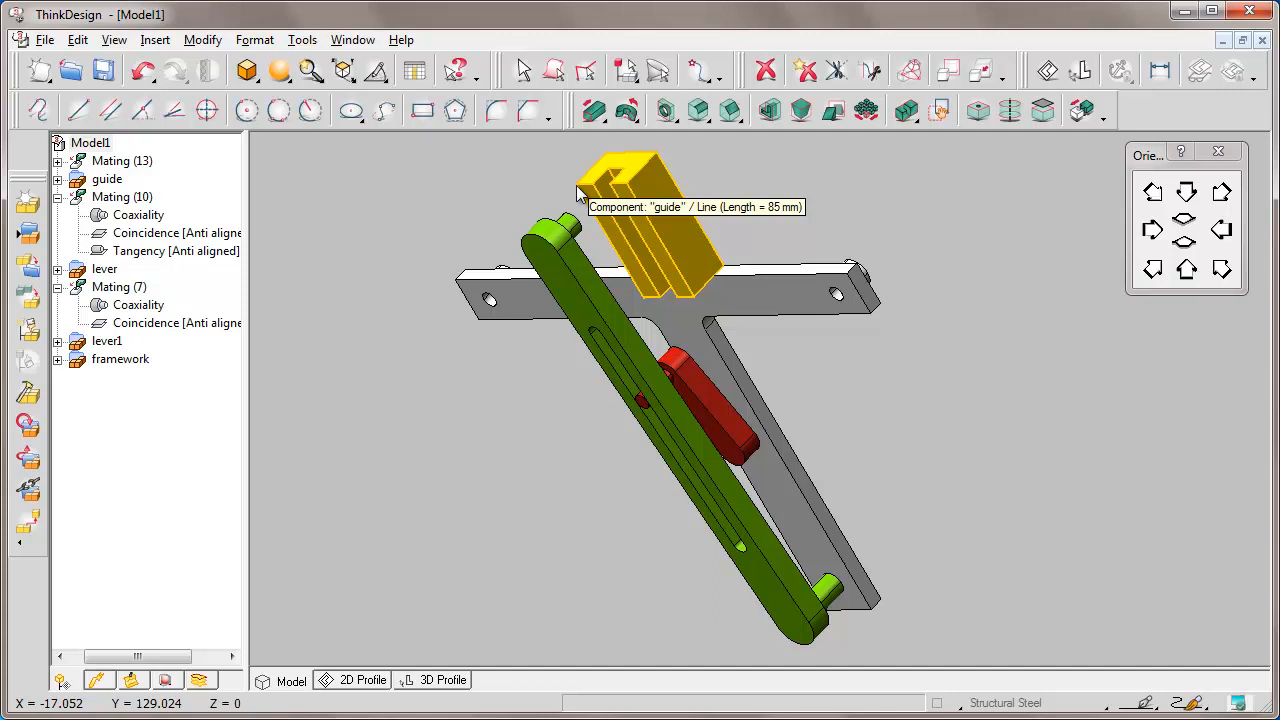
left_click_drag(578, 193, 759, 178)
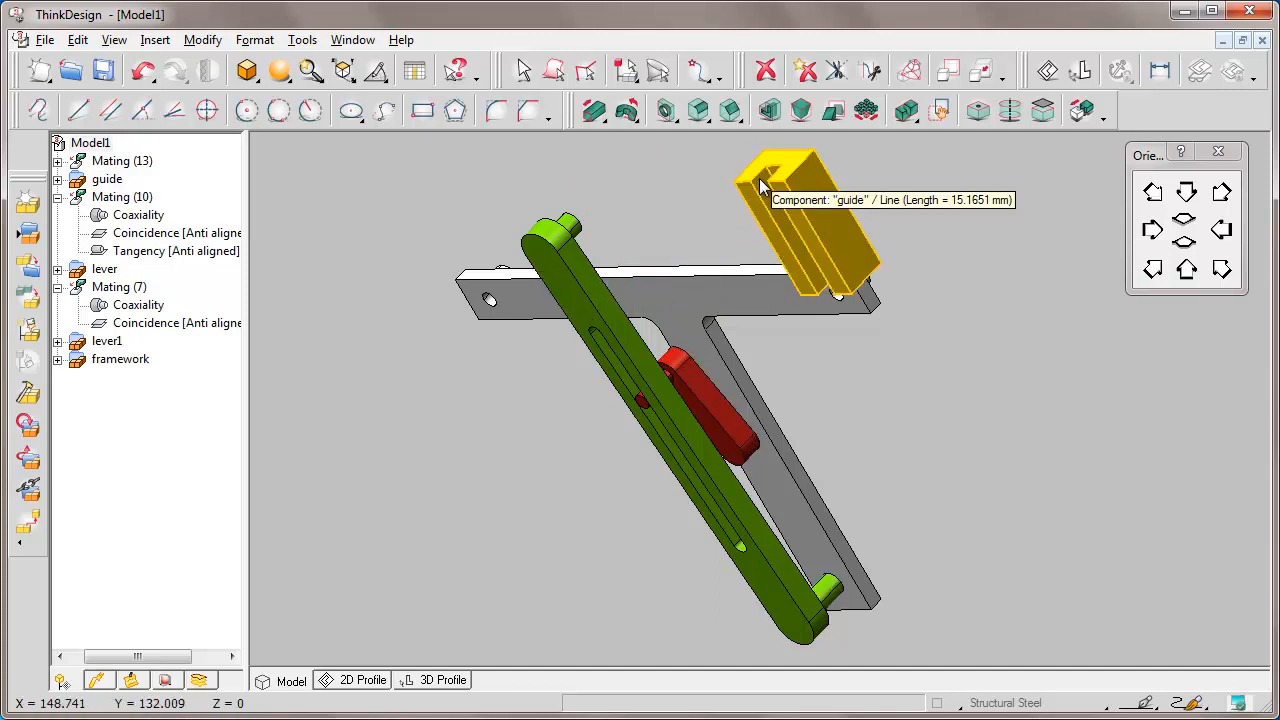
Switch to the front view and fit the model, then return to the earlier 3D view.
left_click(1187, 196)
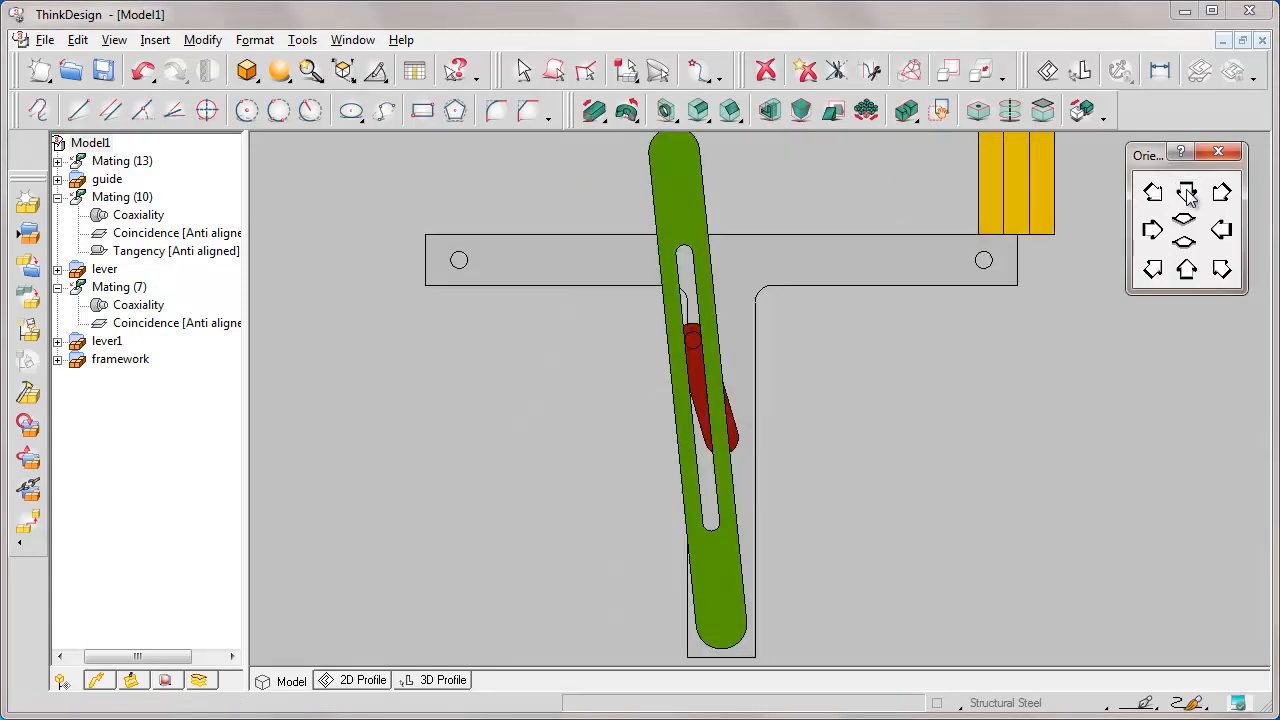
left_click(1252, 148)
key("f")
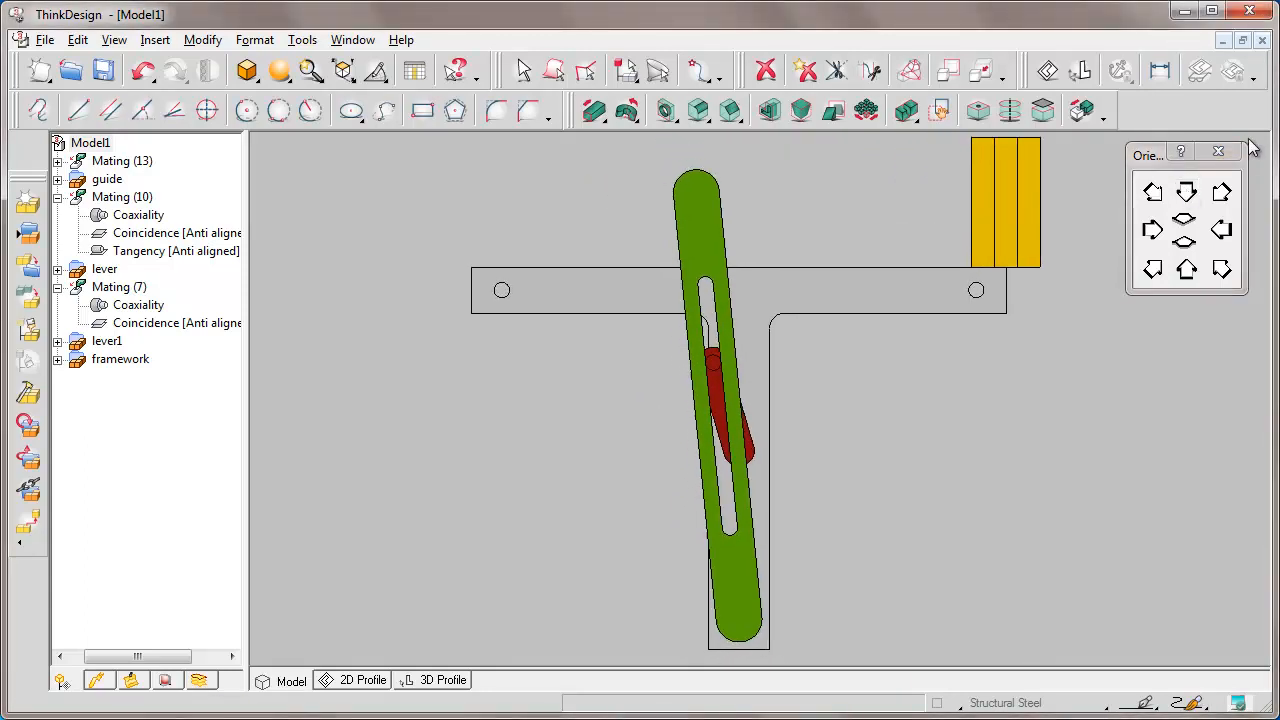
left_click(114, 40)
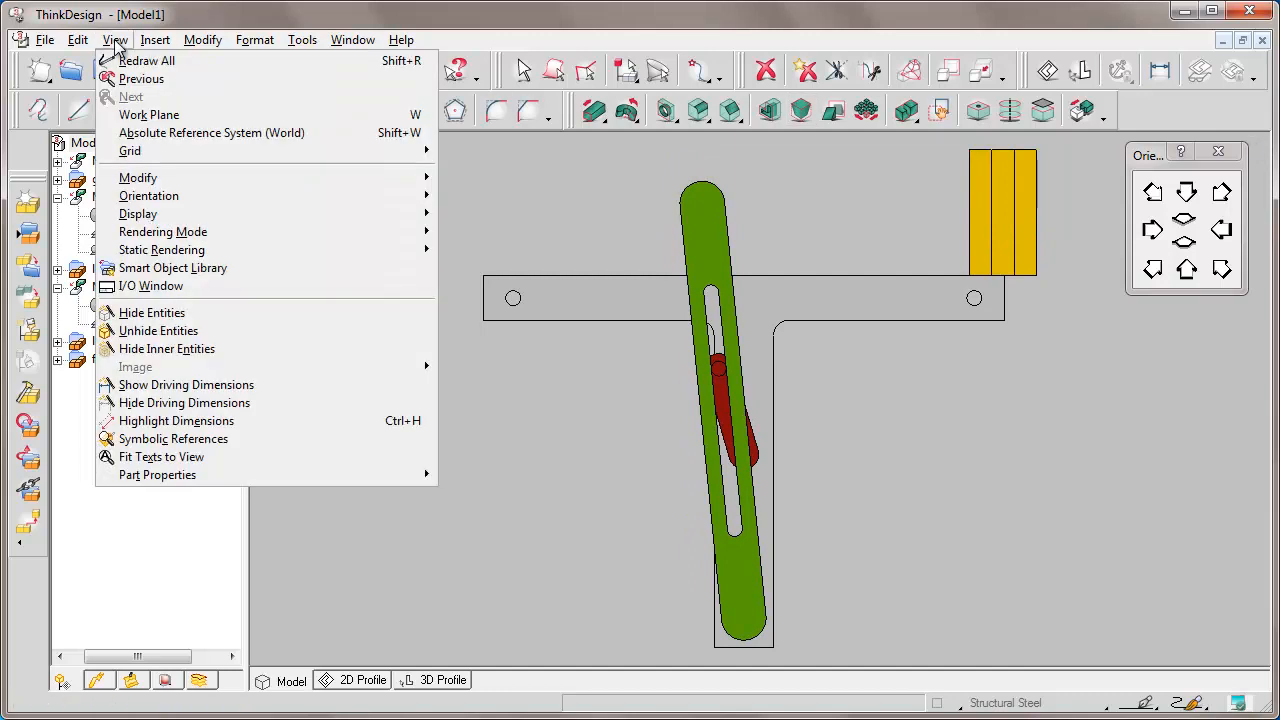
left_click(171, 79)
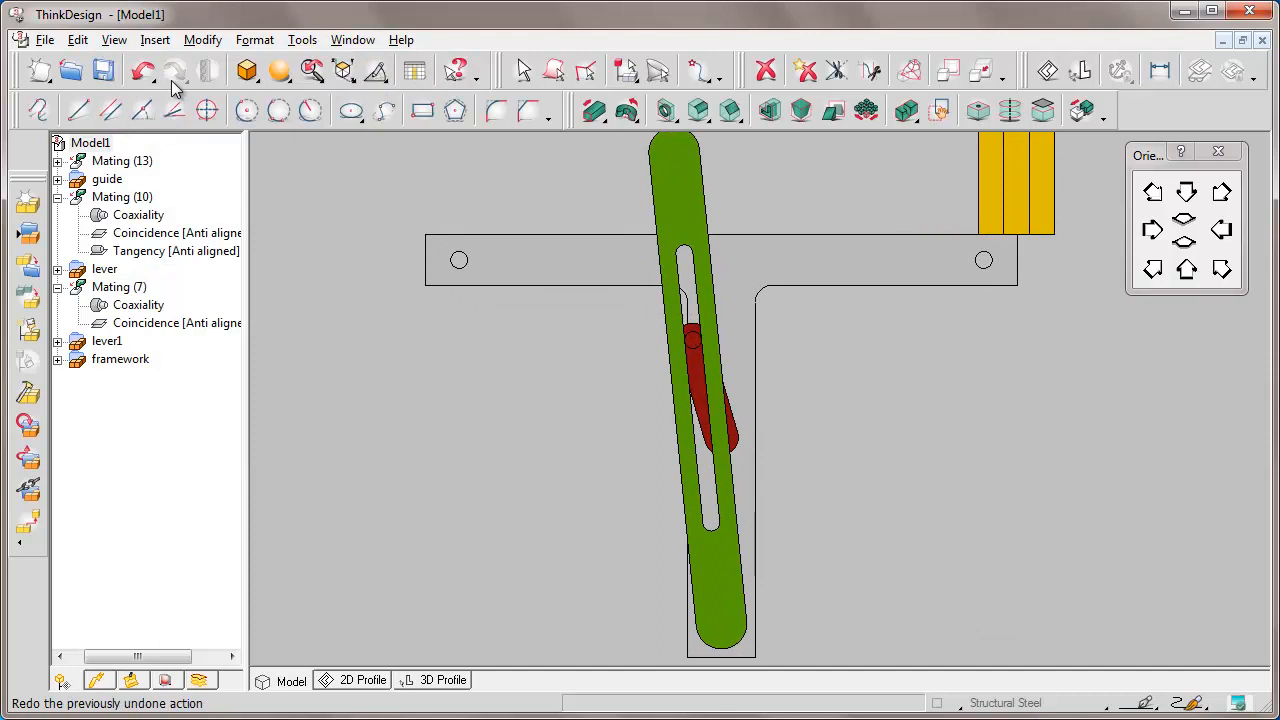
left_click(114, 40)
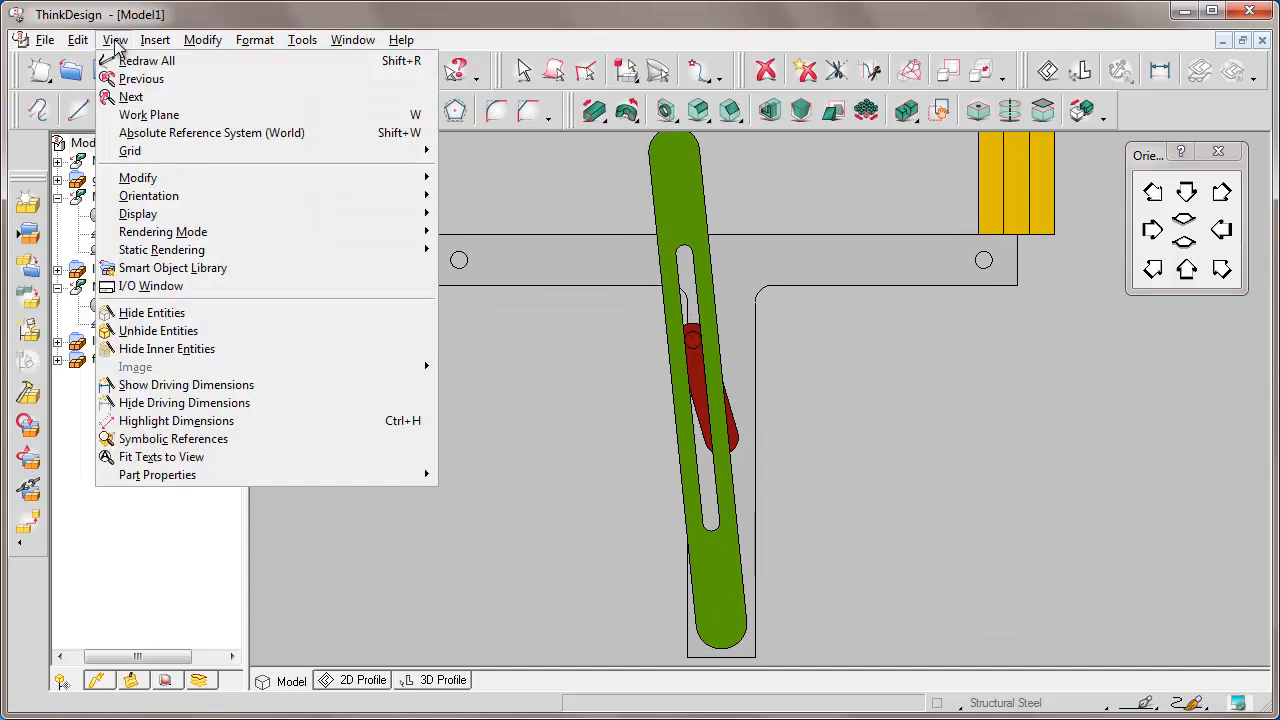
left_click(171, 79)
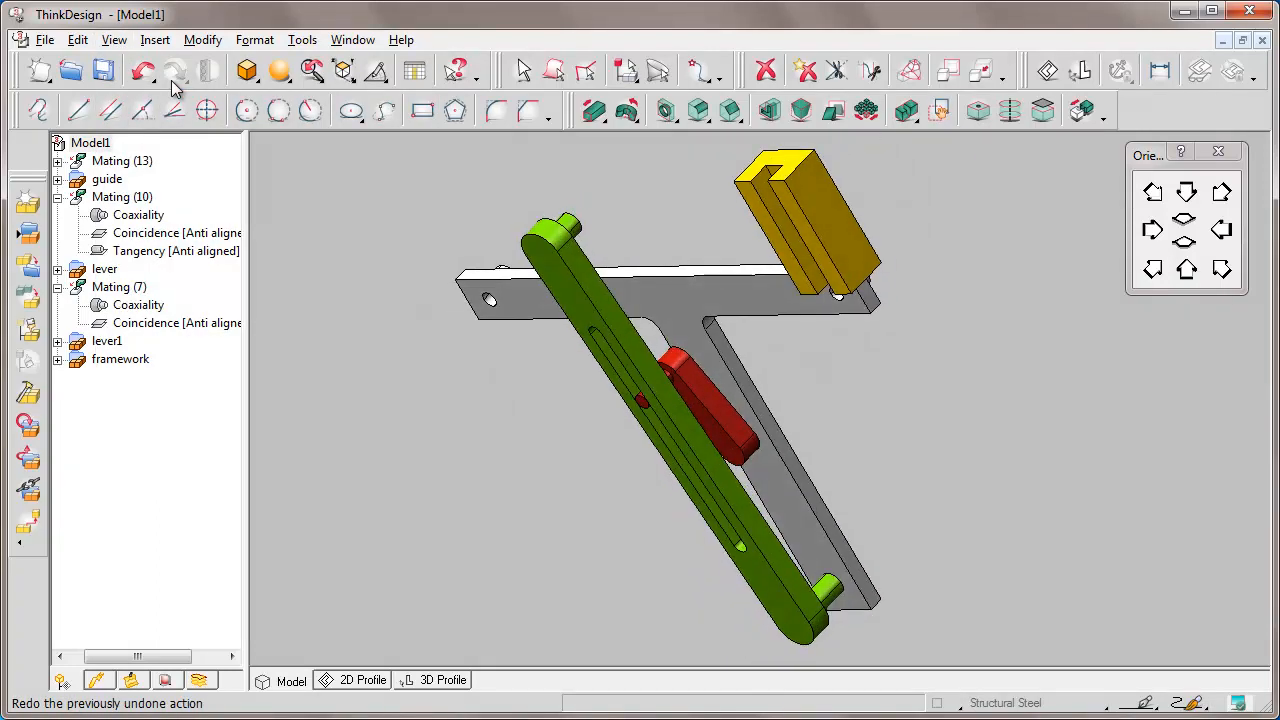
Save the assembly as Mating1.
left_click(45, 40)
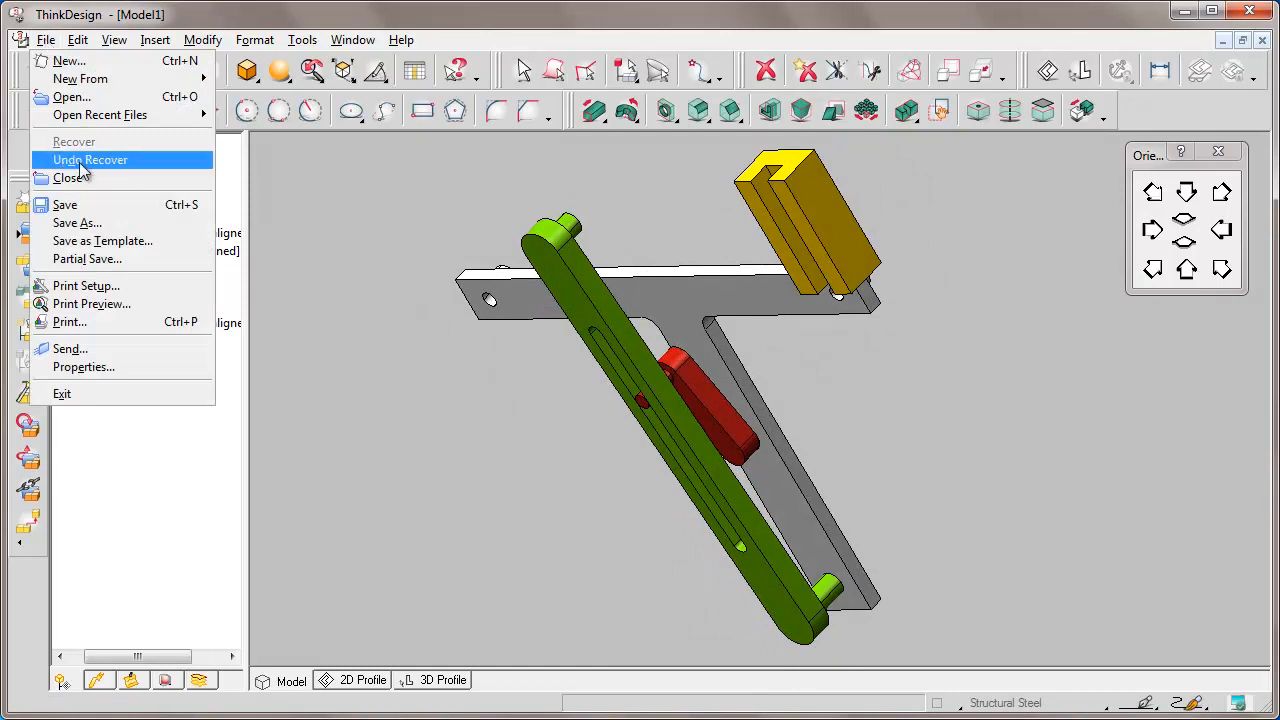
left_click(97, 224)
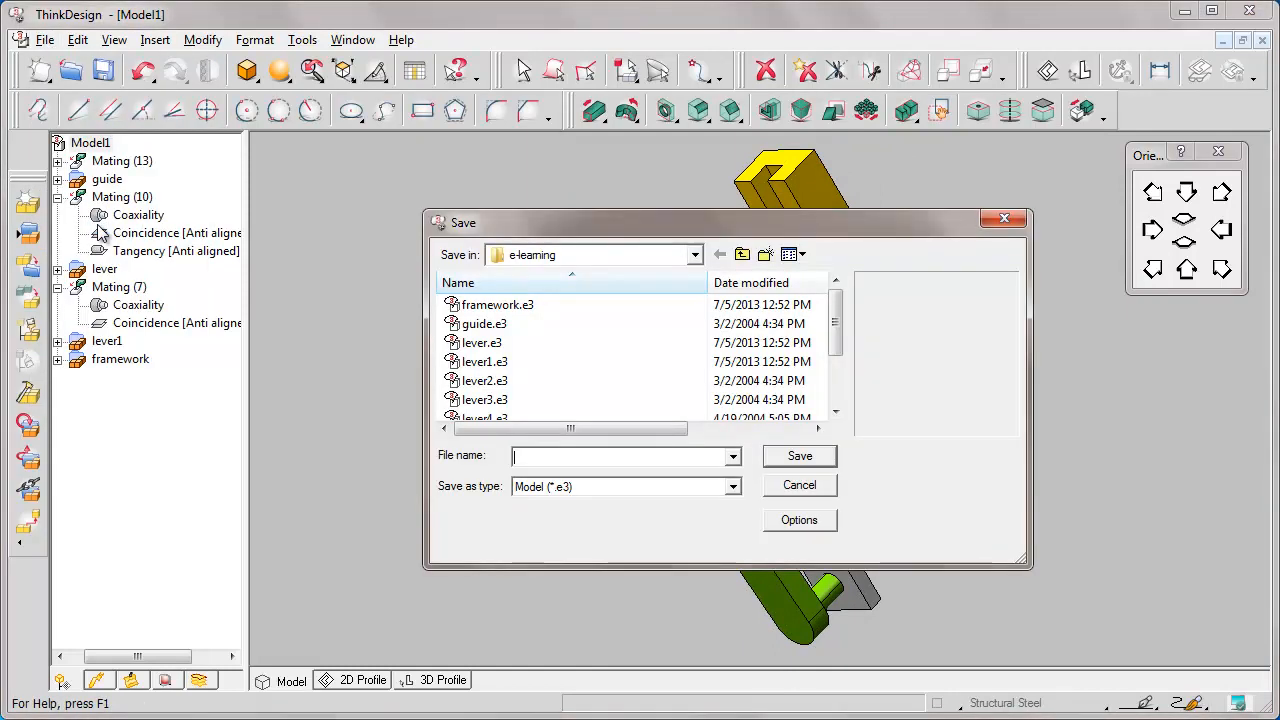
type("Mating1")
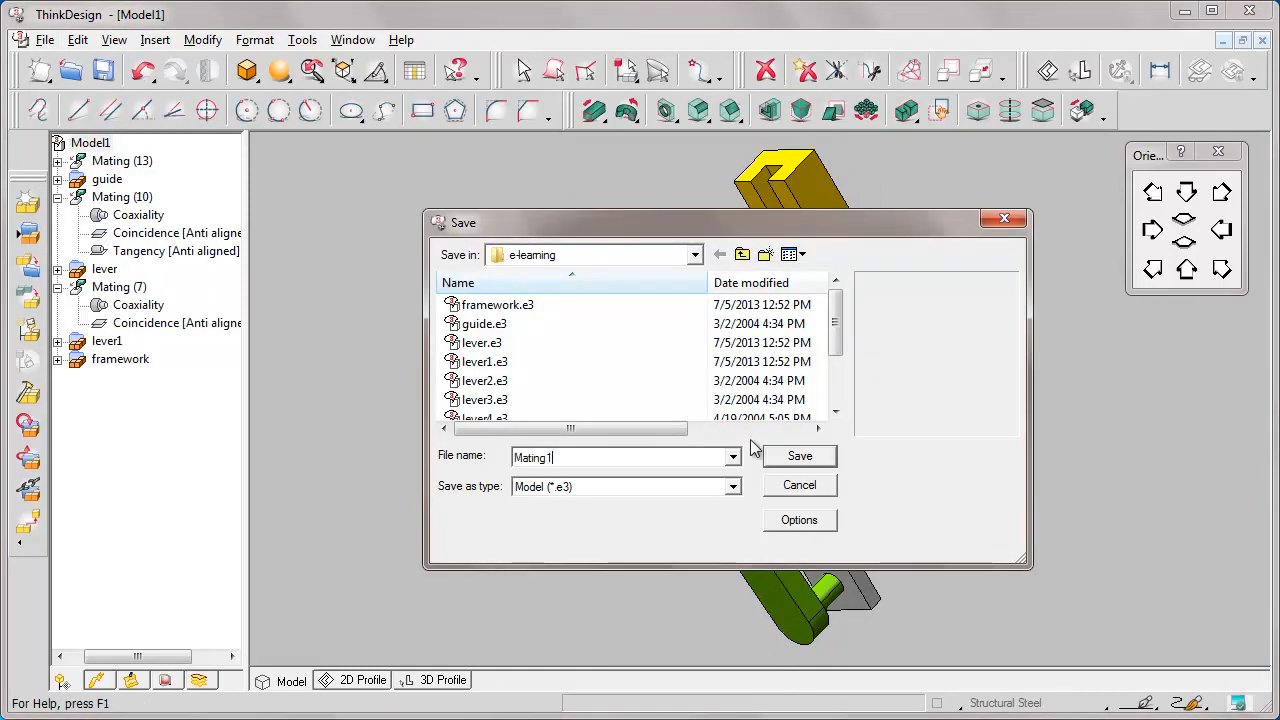